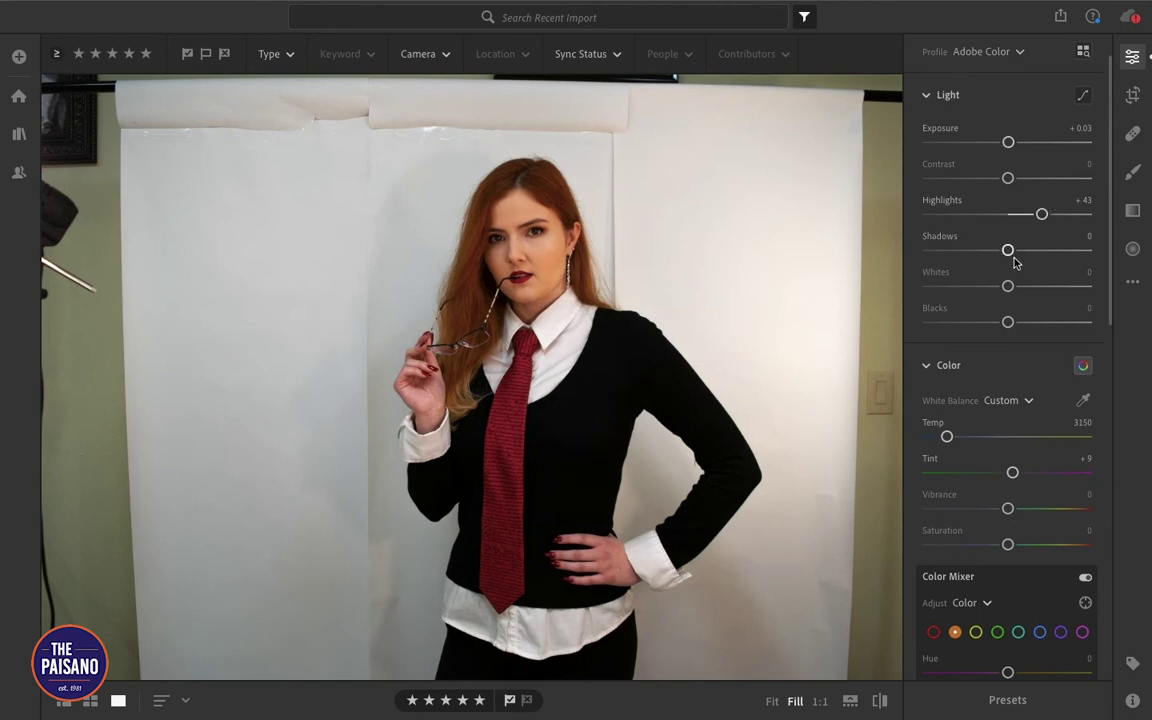
# Step: Try lowering the photo's Shadows to -43 and reset the adjustment
pyautogui.moveTo(1009, 251); pyautogui.dragTo(975, 255)
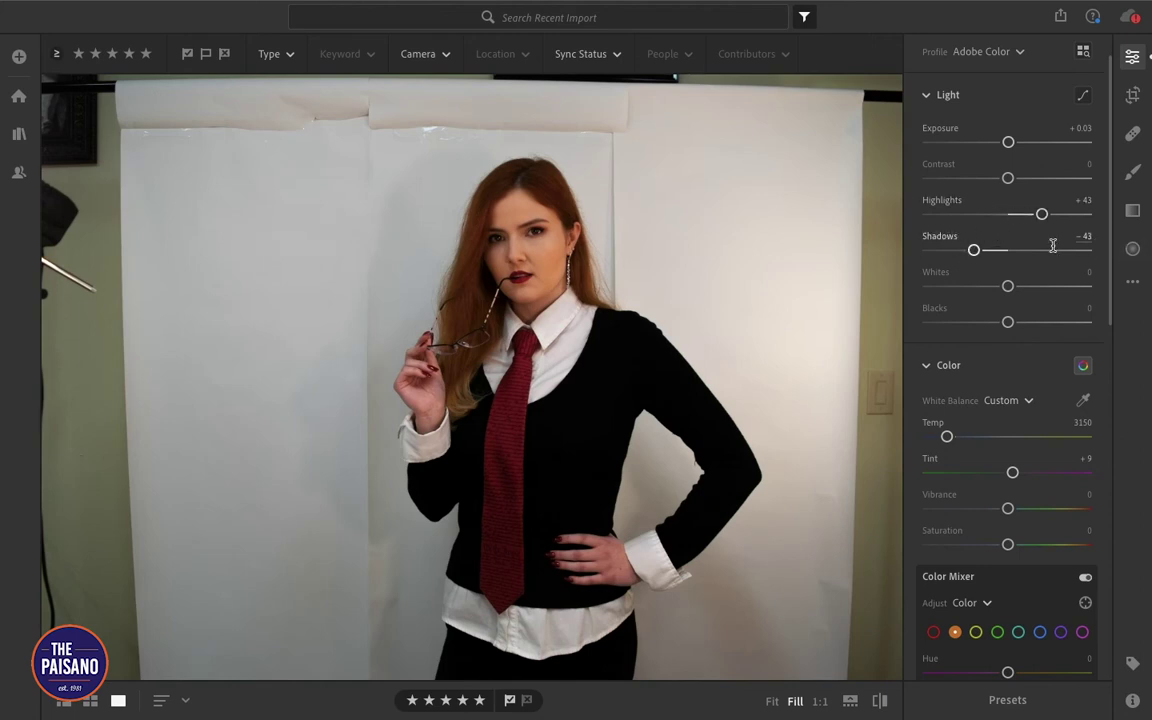
pyautogui.doubleClick(976, 251)
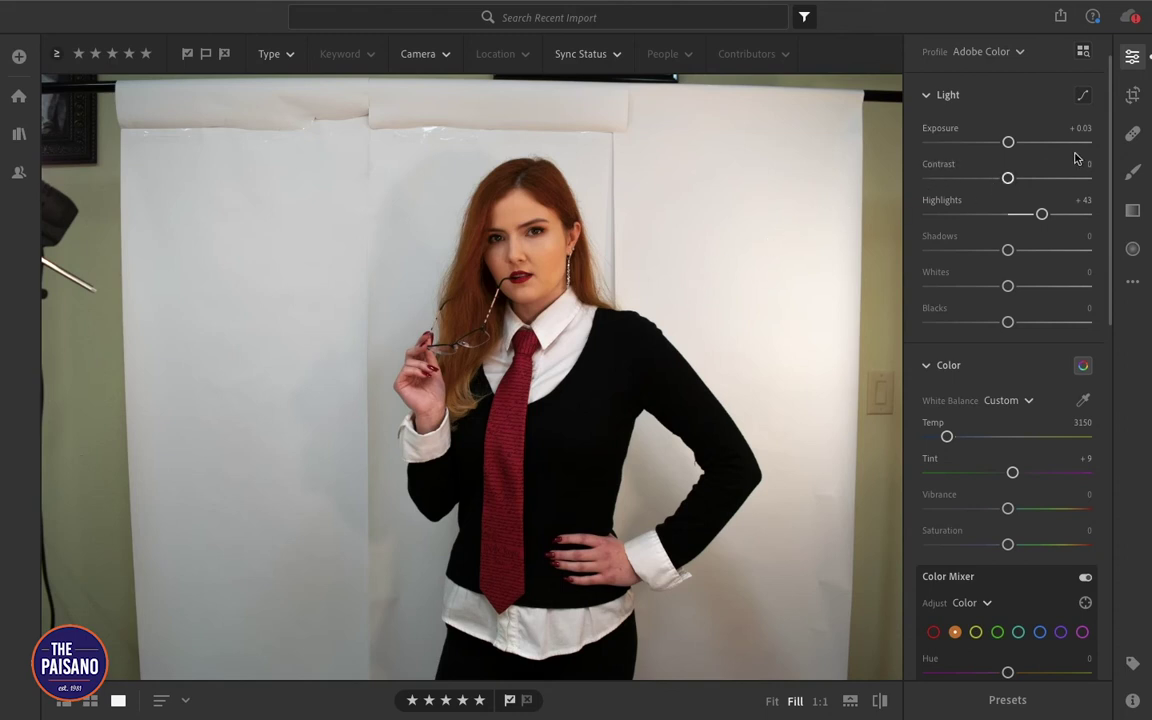
# Step: Reset the adjustment brush's Highlights, Whites and Saturation to 0
pyautogui.click(1131, 176)
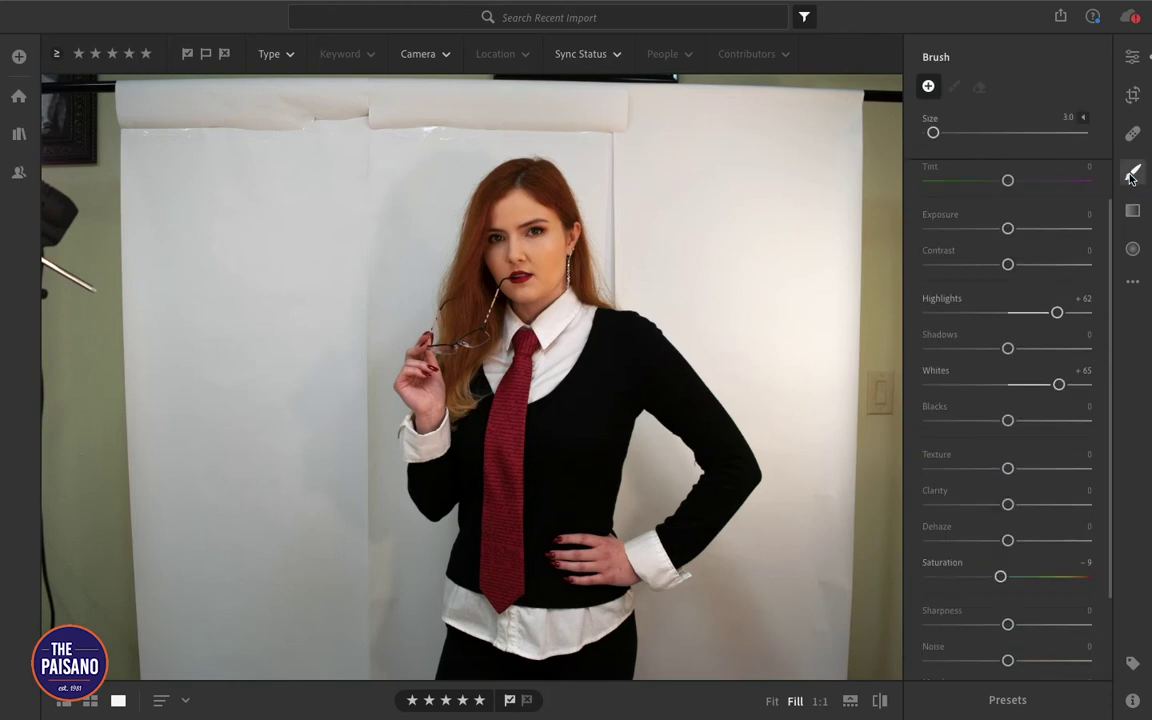
pyautogui.scroll(2, 937, 285)
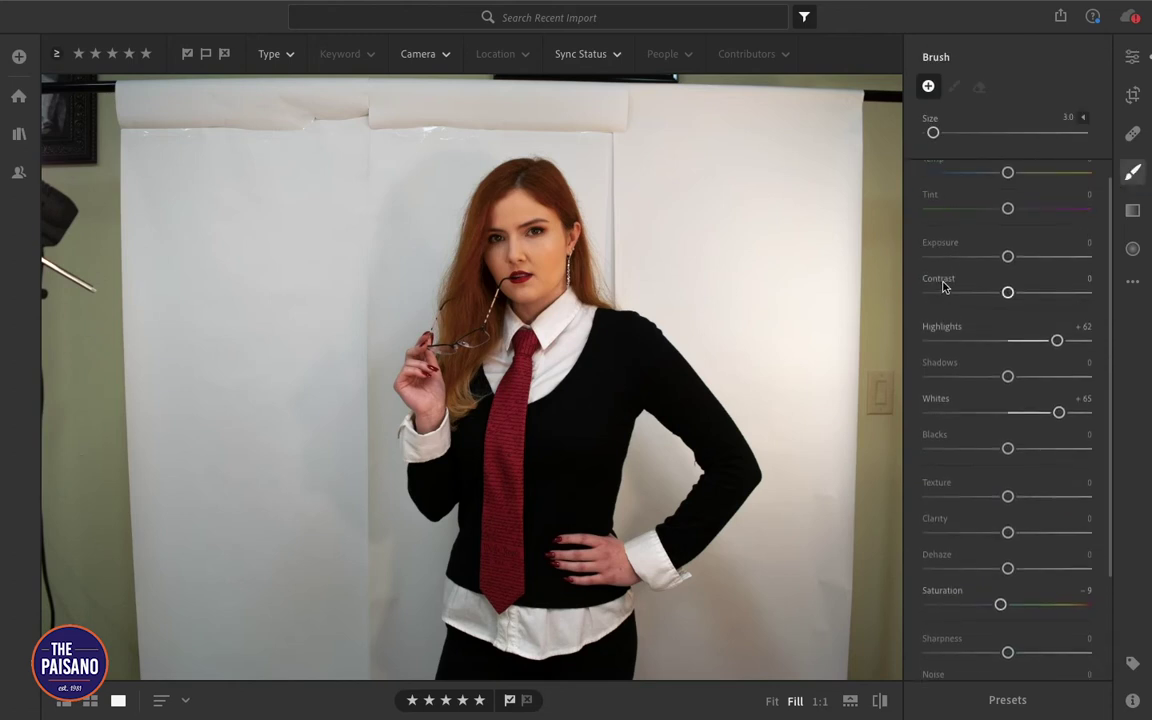
pyautogui.doubleClick(1057, 364)
pyautogui.doubleClick(1056, 436)
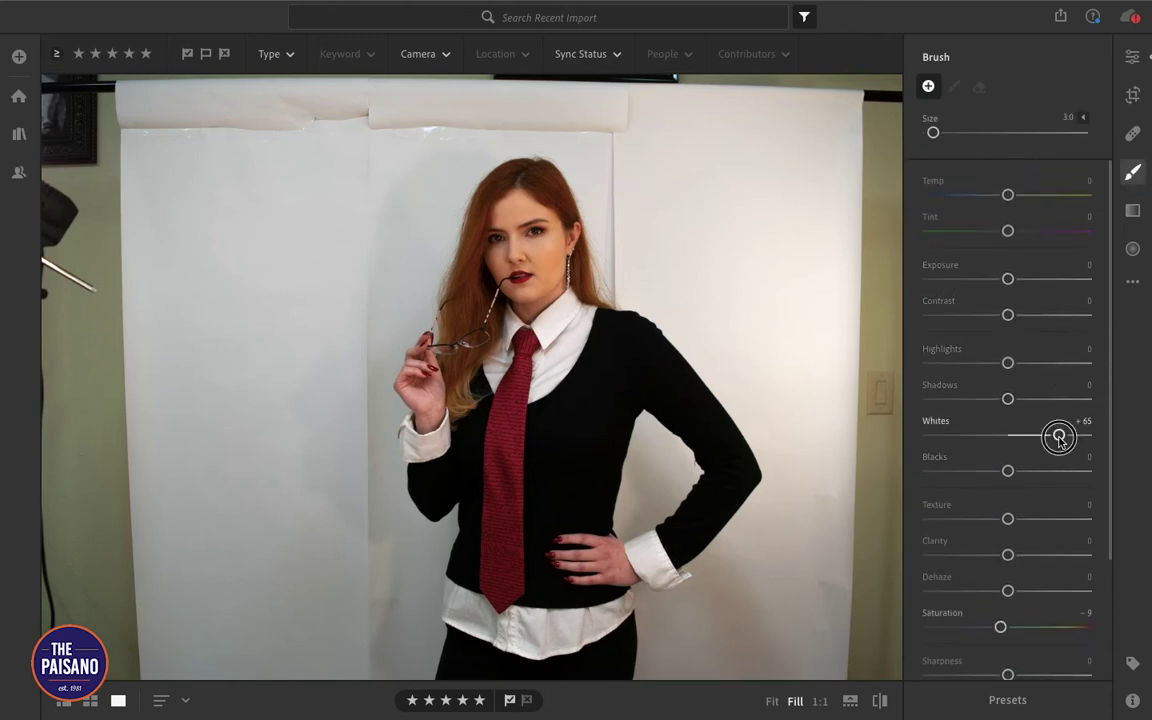
pyautogui.doubleClick(1002, 629)
pyautogui.scroll(-3, 1050, 448)
pyautogui.scroll(3, 1048, 446)
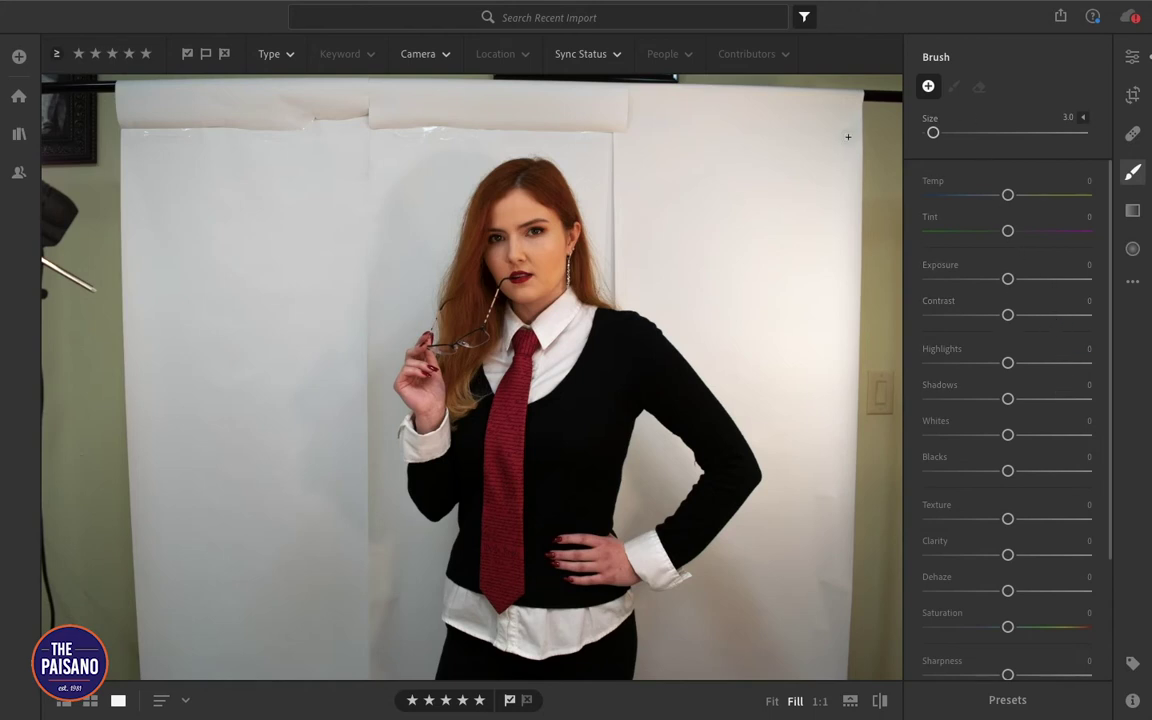
# Step: Crop the photo to the white backdrop, trimming the surroundings on both sides and a strip along the upper edge
pyautogui.click(1134, 95)
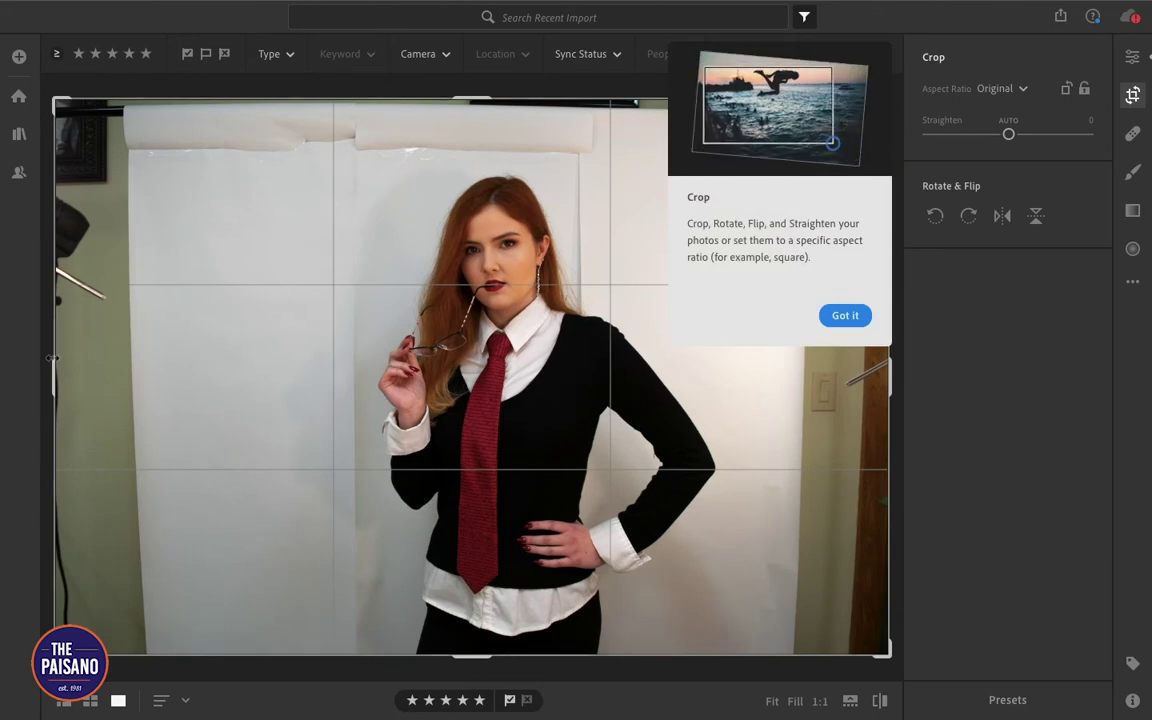
pyautogui.moveTo(52, 358); pyautogui.dragTo(101, 360)
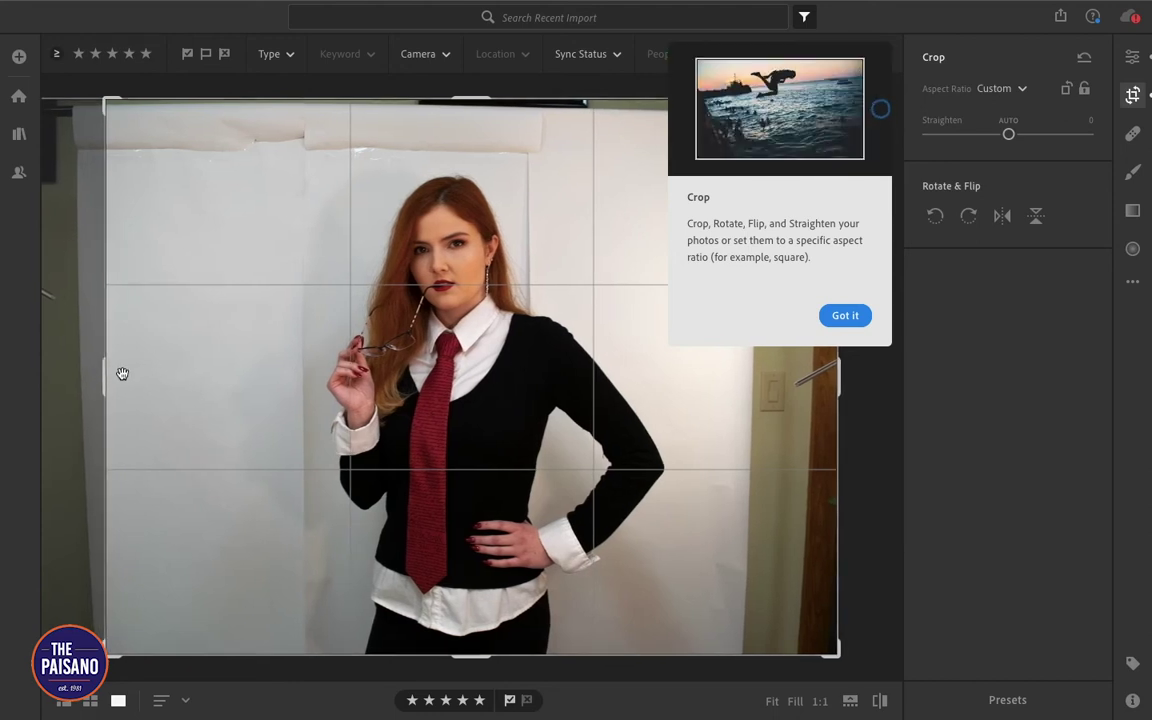
pyautogui.moveTo(105, 369); pyautogui.dragTo(100, 372)
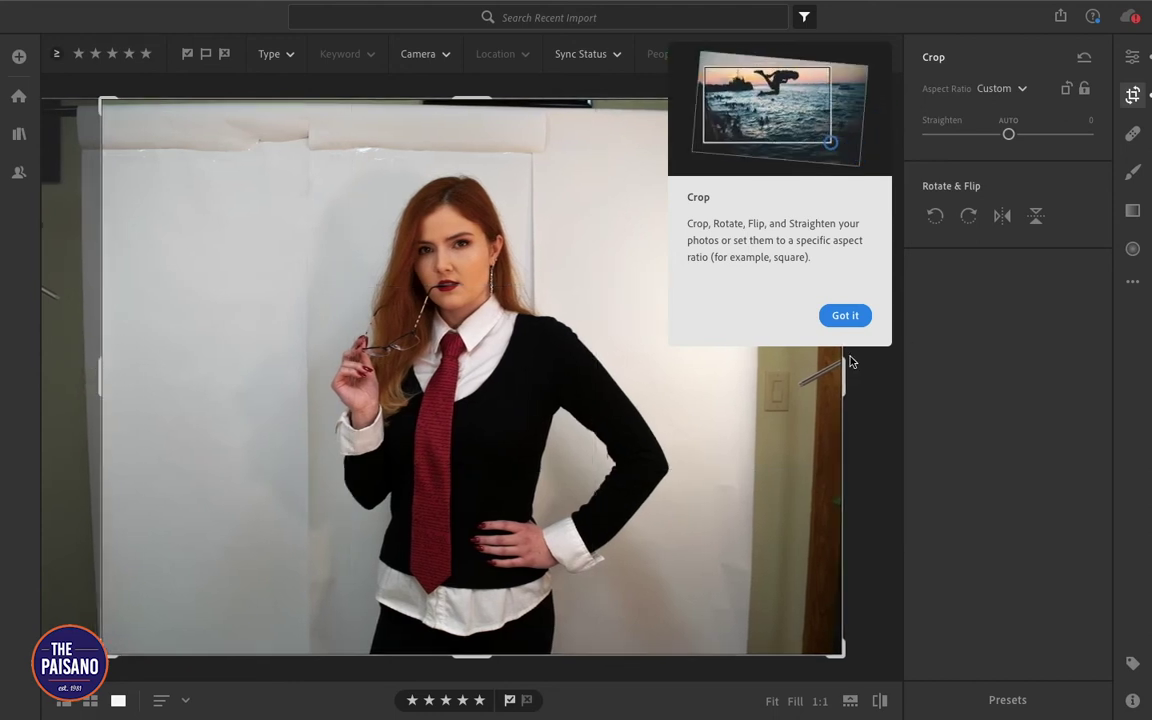
pyautogui.click(843, 316)
pyautogui.moveTo(849, 379); pyautogui.dragTo(795, 380)
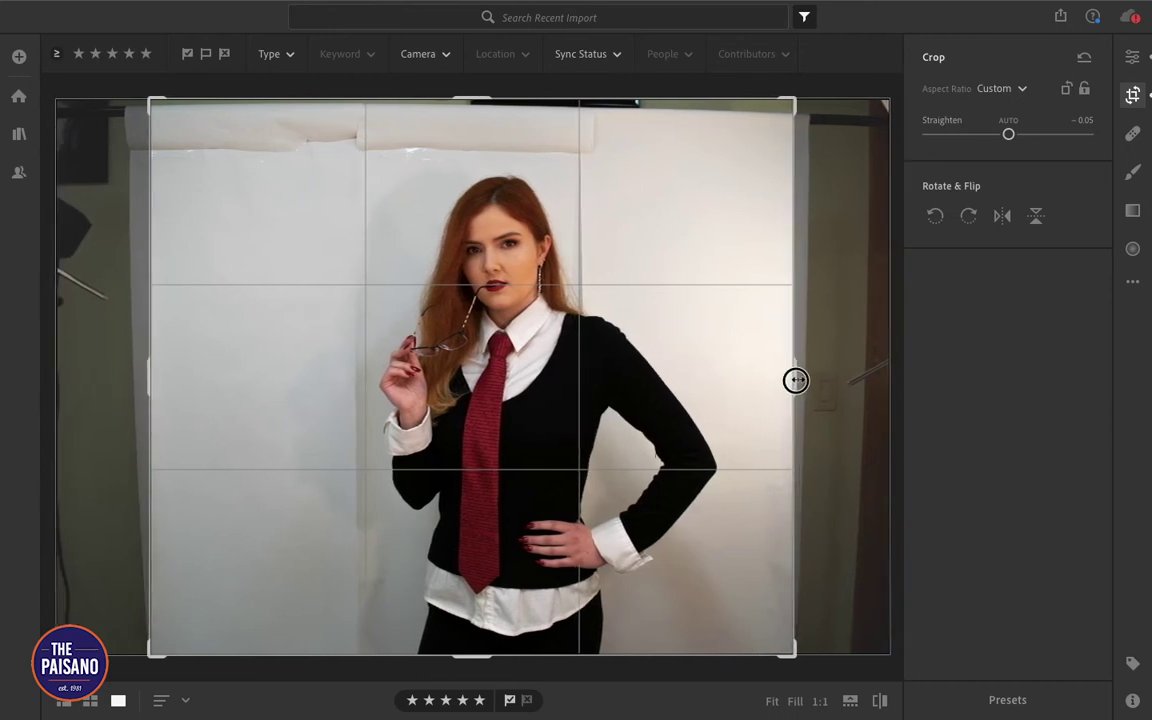
pyautogui.moveTo(465, 96); pyautogui.dragTo(465, 108)
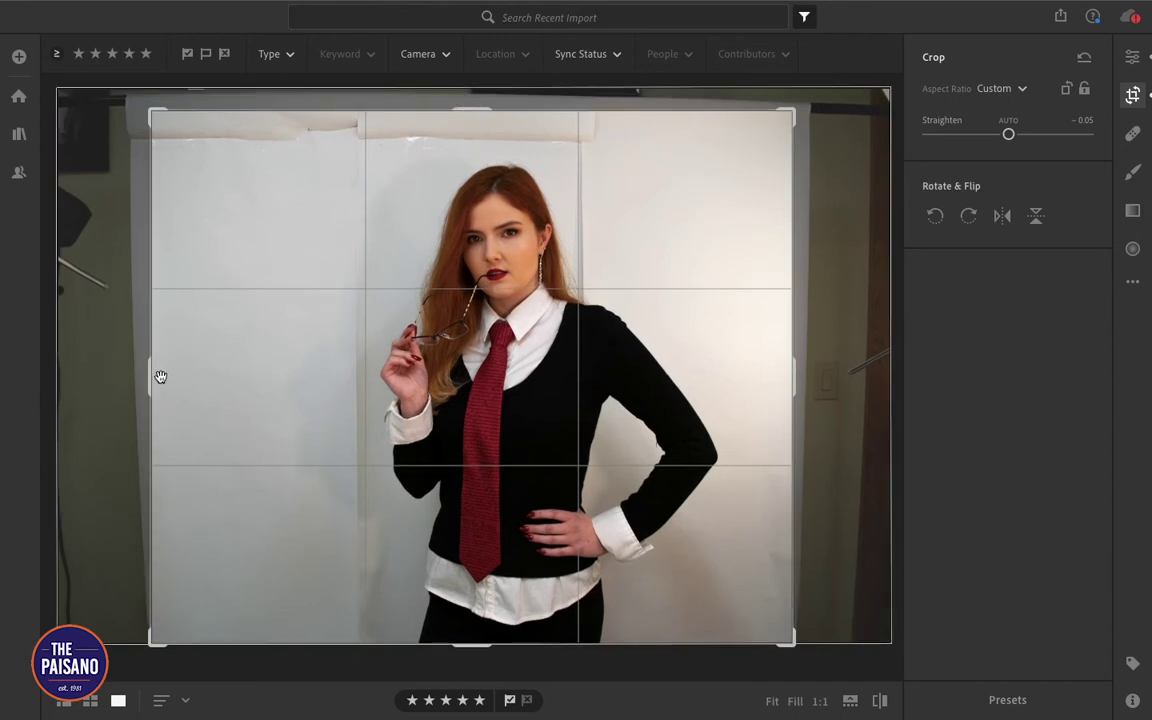
pyautogui.moveTo(147, 378); pyautogui.dragTo(165, 382)
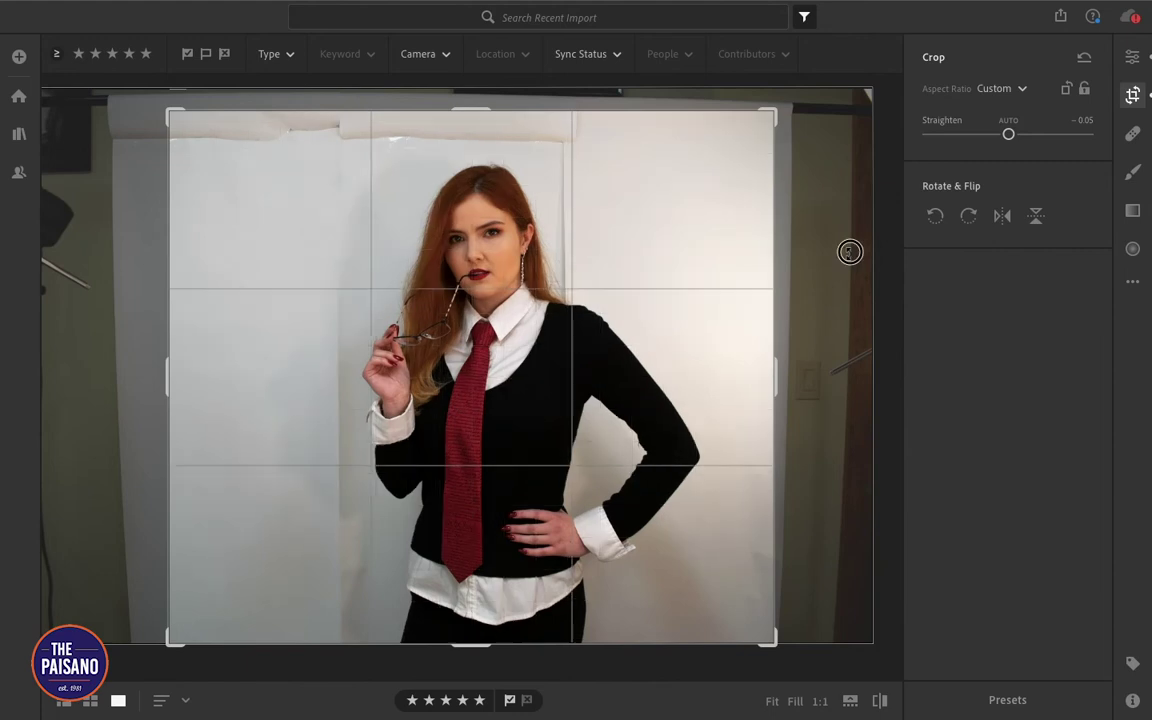
pyautogui.press('Return')
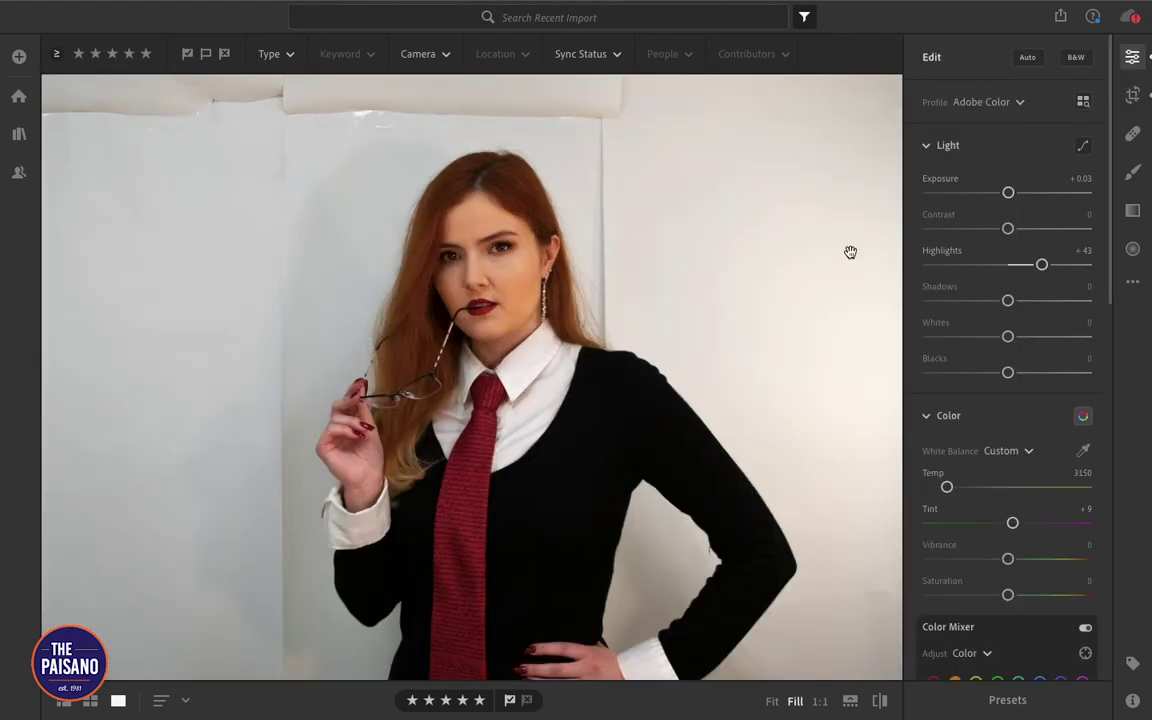
pyautogui.click(769, 198)
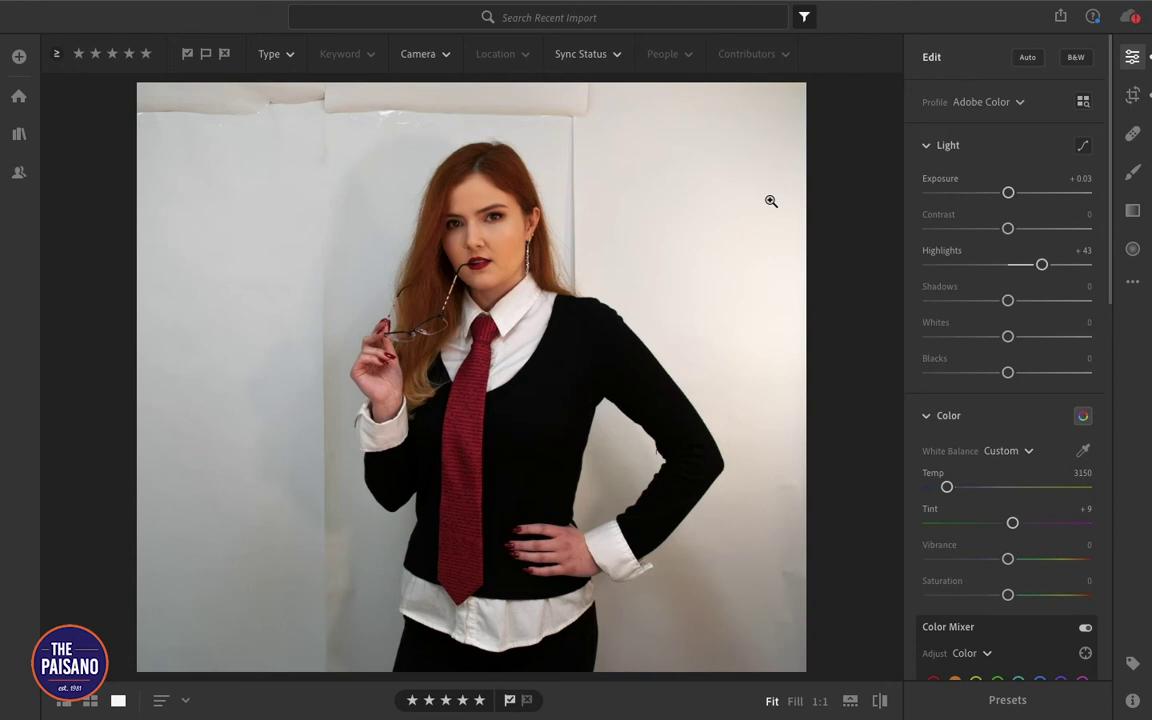
pyautogui.click(1133, 95)
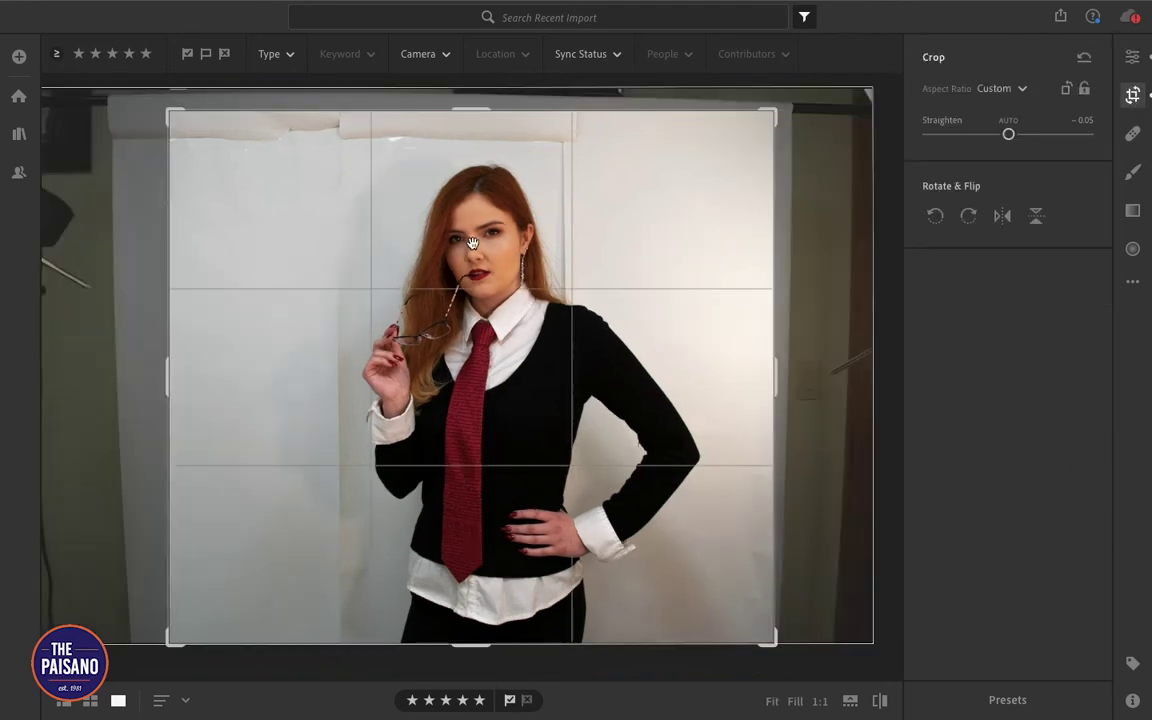
pyautogui.click(1132, 58)
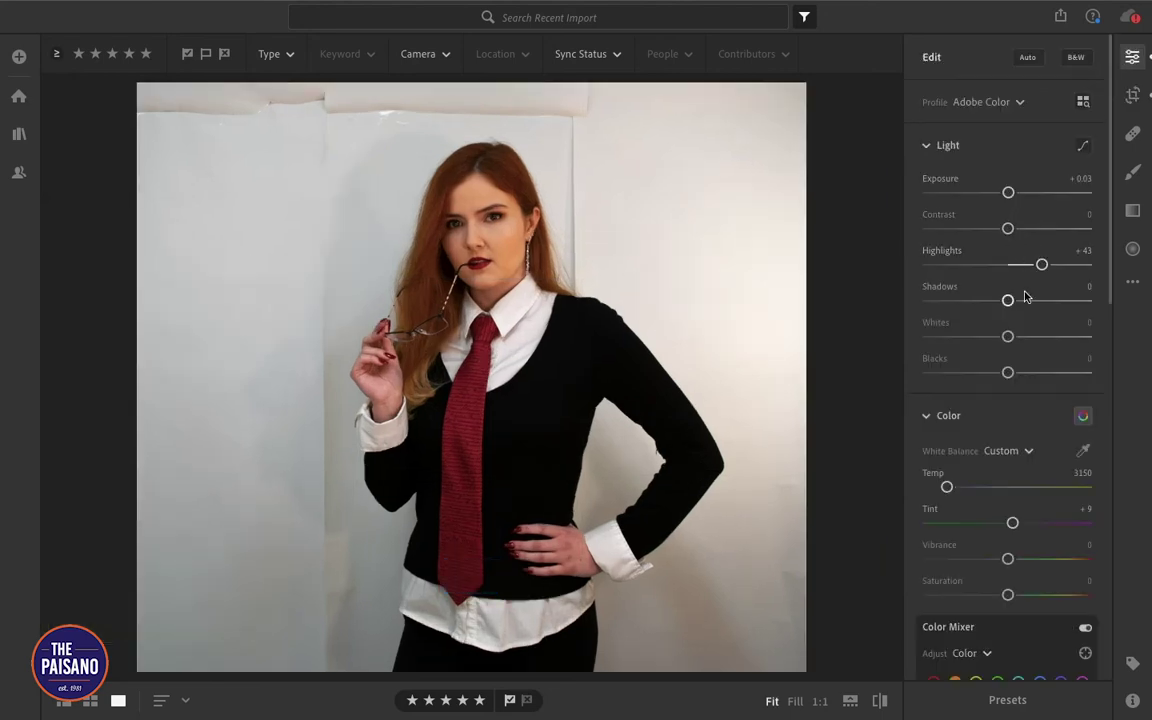
# Step: Set up a new adjustment brush with Size 19.2, Exposure +1.36, Highlights +100, Shadows -6, Whites +100 and Blacks -8
pyautogui.click(1132, 174)
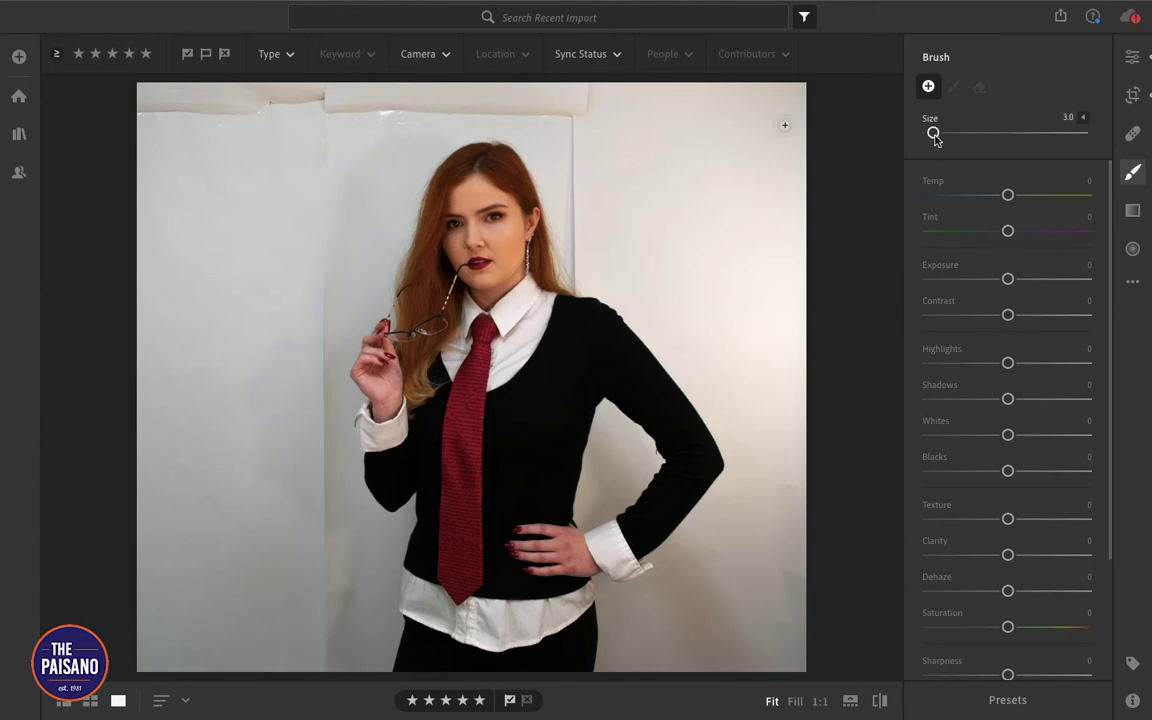
pyautogui.moveTo(935, 139); pyautogui.dragTo(960, 149)
pyautogui.moveTo(1010, 284); pyautogui.dragTo(1037, 286)
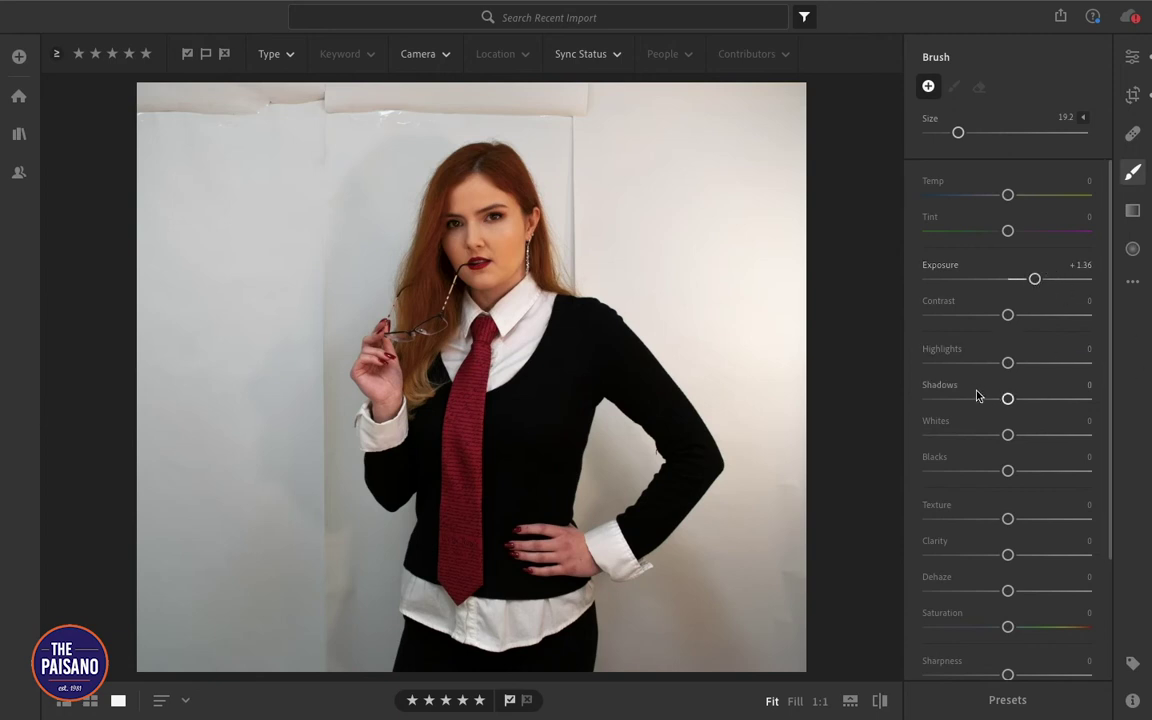
pyautogui.moveTo(1008, 363); pyautogui.dragTo(1124, 368)
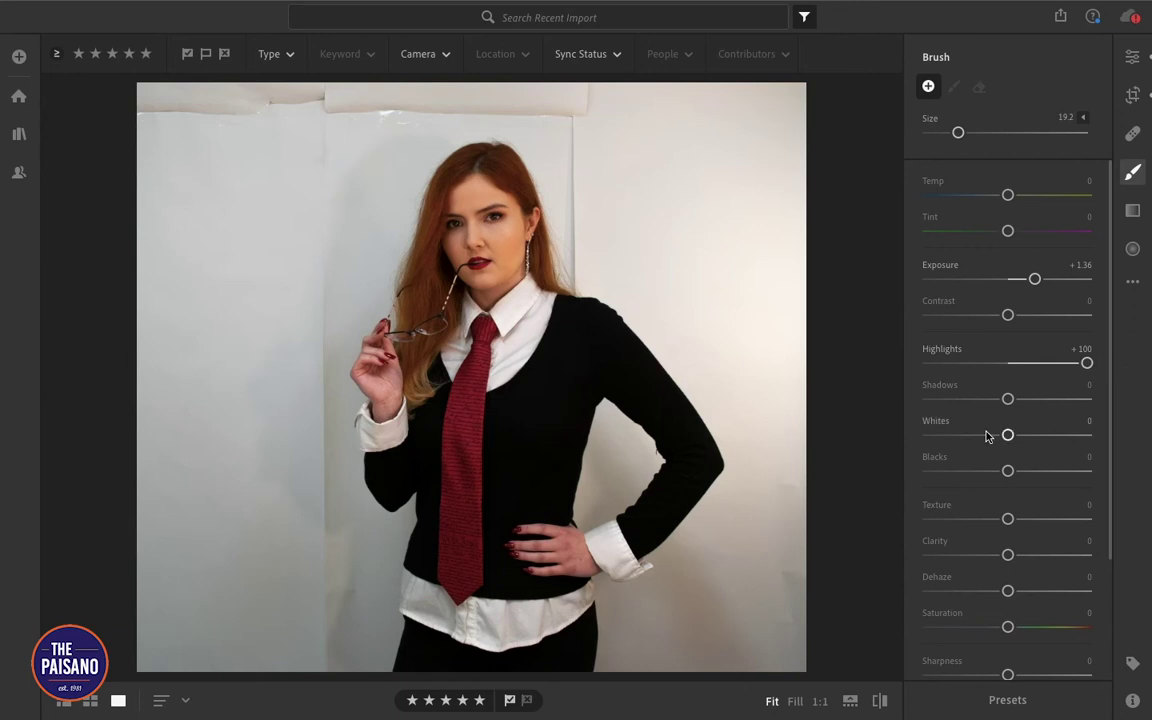
pyautogui.moveTo(1007, 437); pyautogui.dragTo(1100, 446)
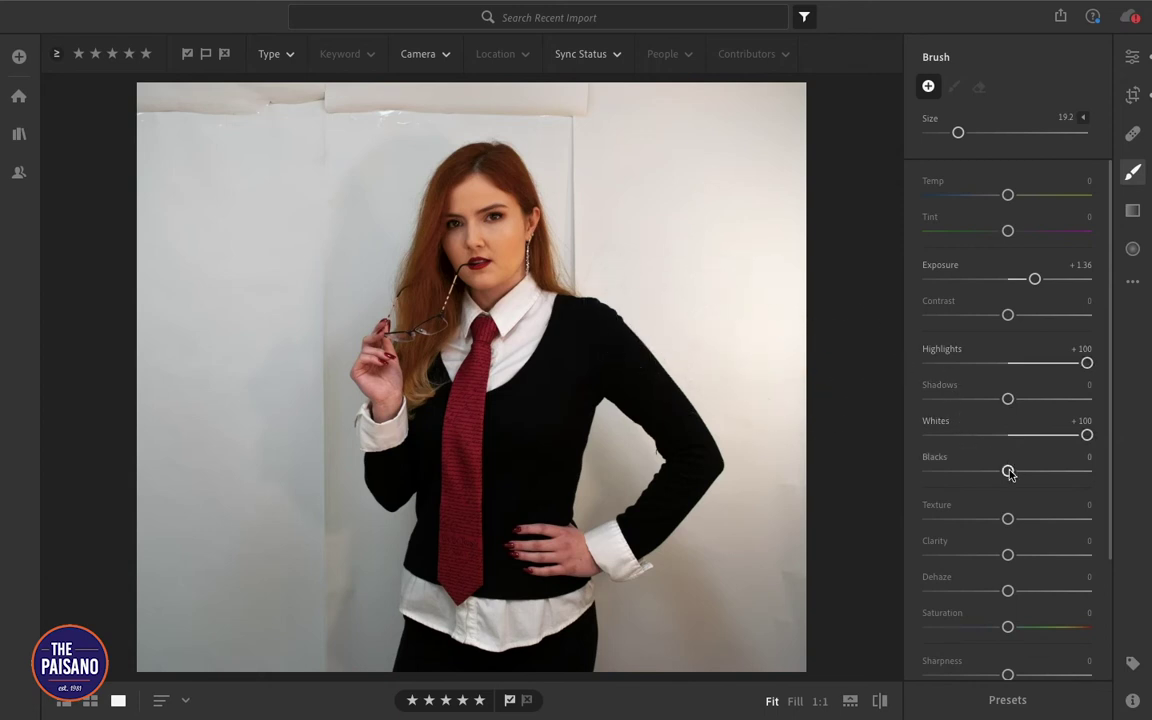
pyautogui.moveTo(1007, 474); pyautogui.dragTo(999, 475)
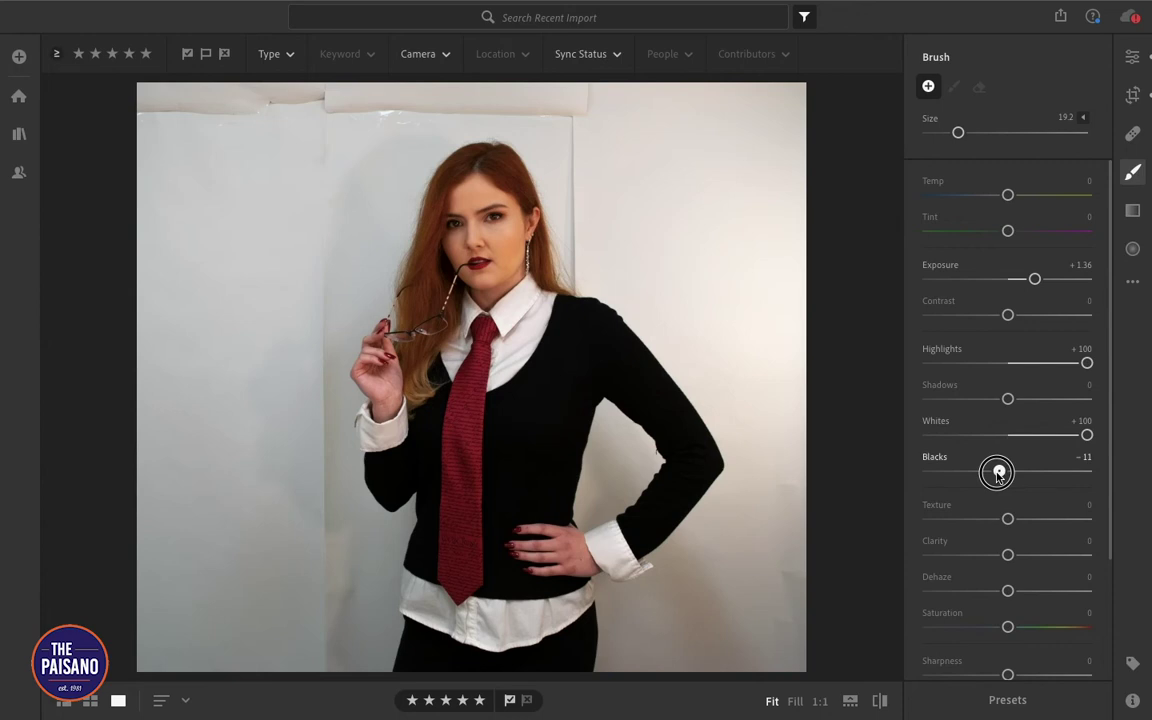
pyautogui.moveTo(999, 475); pyautogui.dragTo(1001, 475)
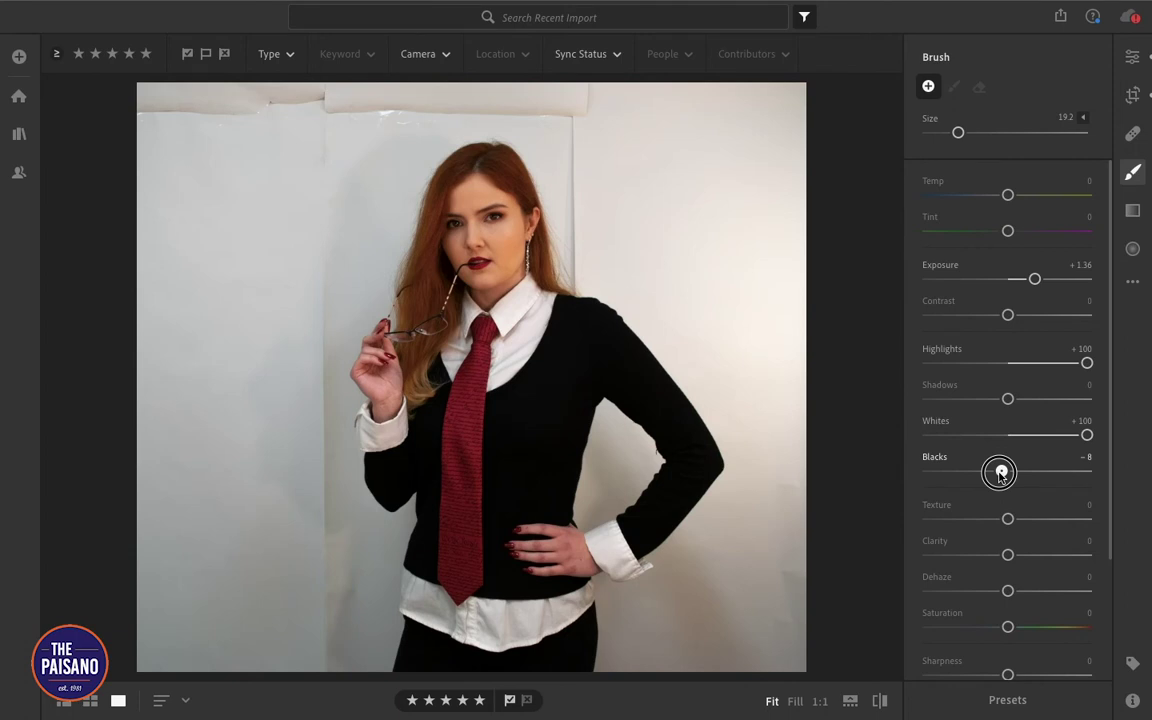
pyautogui.moveTo(1007, 400); pyautogui.dragTo(1005, 401)
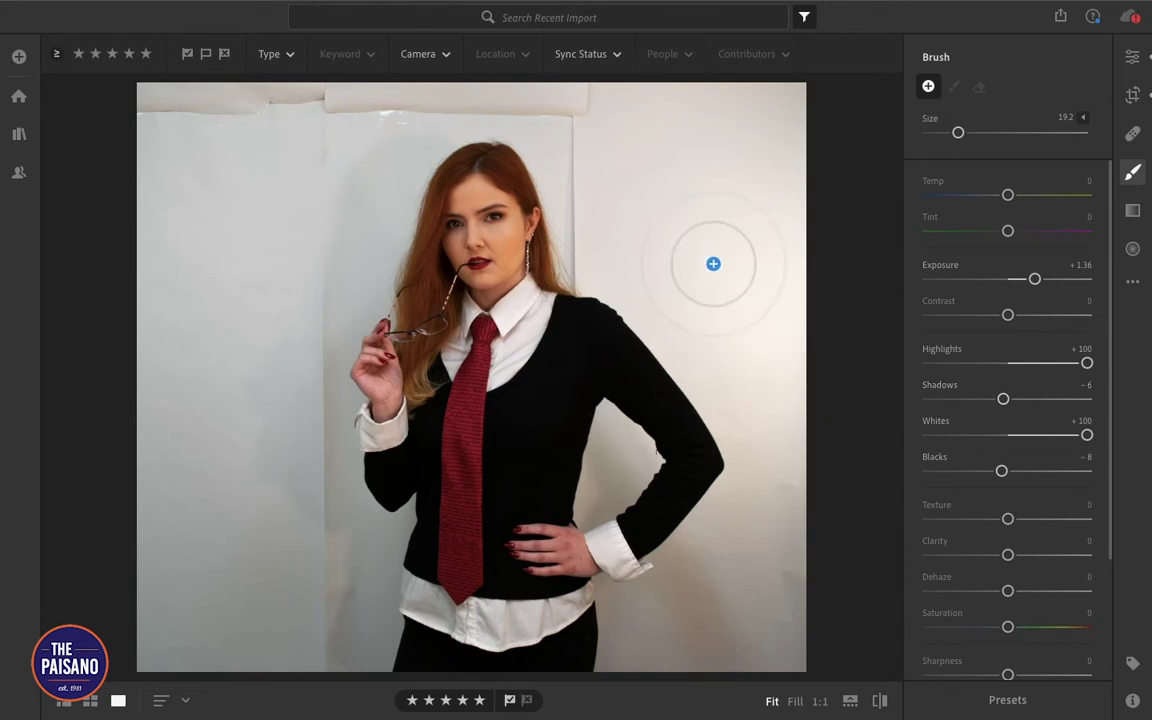
# Step: Brush the brightening adjustment over the backdrop on both sides of the woman, keeping clear of her hair and clothing
pyautogui.moveTo(643, 159)
pyautogui.mouseDown()
pyautogui.moveTo(674, 169)
pyautogui.moveTo(699, 196)
pyautogui.moveTo(671, 188)
pyautogui.moveTo(658, 154)
pyautogui.moveTo(672, 106)
pyautogui.moveTo(682, 138)
pyautogui.moveTo(744, 117)
pyautogui.moveTo(791, 201)
pyautogui.moveTo(788, 241)
pyautogui.moveTo(786, 95)
pyautogui.moveTo(807, 107)
pyautogui.moveTo(755, 116)
pyautogui.moveTo(610, 182)
pyautogui.moveTo(631, 232)
pyautogui.moveTo(653, 203)
pyautogui.moveTo(764, 250)
pyautogui.moveTo(766, 325)
pyautogui.moveTo(810, 470)
pyautogui.moveTo(774, 700)
pyautogui.moveTo(782, 667)
pyautogui.moveTo(738, 682)
pyautogui.moveTo(799, 615)
pyautogui.moveTo(769, 620)
pyautogui.moveTo(728, 600)
pyautogui.moveTo(794, 560)
pyautogui.moveTo(712, 630)
pyautogui.mouseUp()
pyautogui.moveTo(752, 494)
pyautogui.mouseDown()
pyautogui.moveTo(745, 525)
pyautogui.moveTo(751, 485)
pyautogui.moveTo(753, 500)
pyautogui.moveTo(771, 483)
pyautogui.moveTo(706, 561)
pyautogui.moveTo(724, 574)
pyautogui.moveTo(687, 582)
pyautogui.moveTo(705, 560)
pyautogui.moveTo(688, 554)
pyautogui.moveTo(644, 619)
pyautogui.moveTo(646, 645)
pyautogui.moveTo(674, 672)
pyautogui.mouseUp()
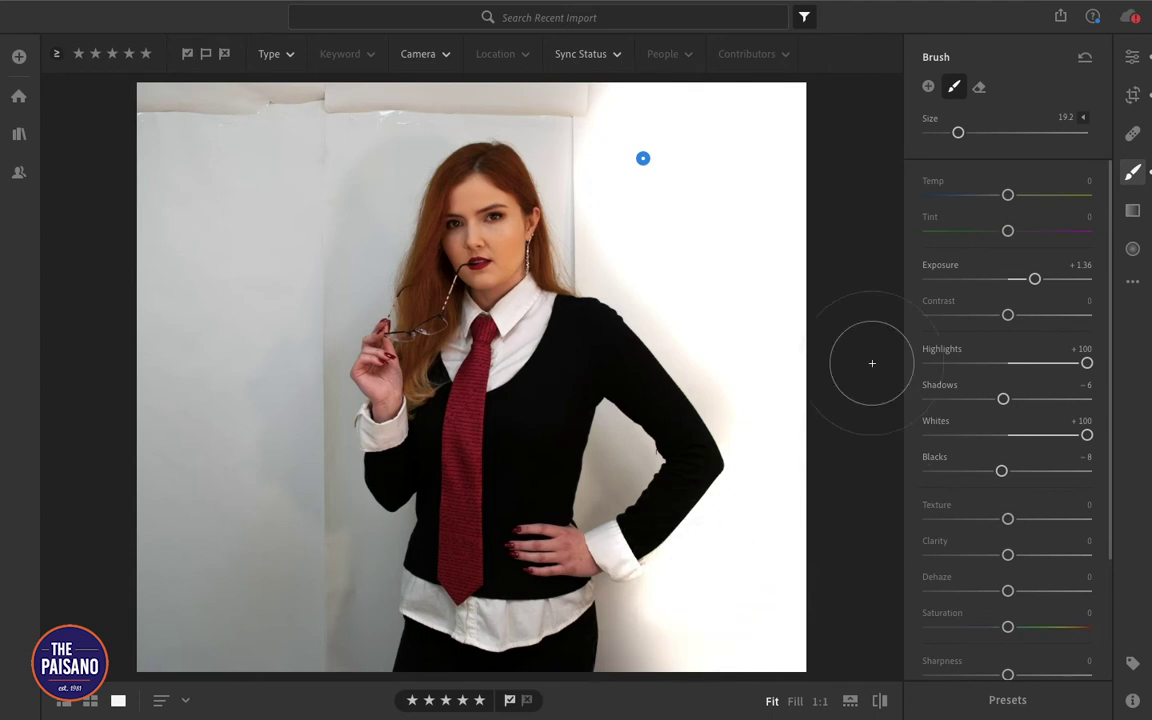
pyautogui.moveTo(754, 403)
pyautogui.mouseDown()
pyautogui.moveTo(787, 413)
pyautogui.moveTo(755, 345)
pyautogui.moveTo(732, 329)
pyautogui.moveTo(721, 361)
pyautogui.moveTo(689, 321)
pyautogui.moveTo(676, 276)
pyautogui.moveTo(651, 273)
pyautogui.moveTo(633, 247)
pyautogui.moveTo(761, 422)
pyautogui.mouseUp()
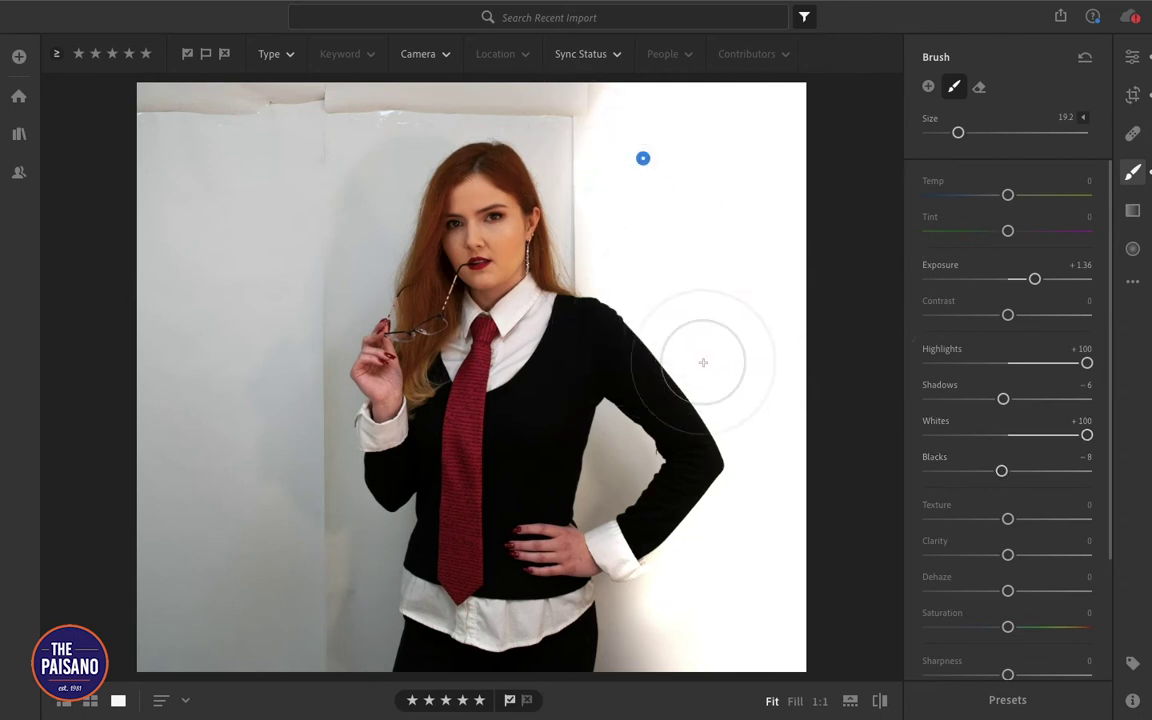
pyautogui.click(754, 475)
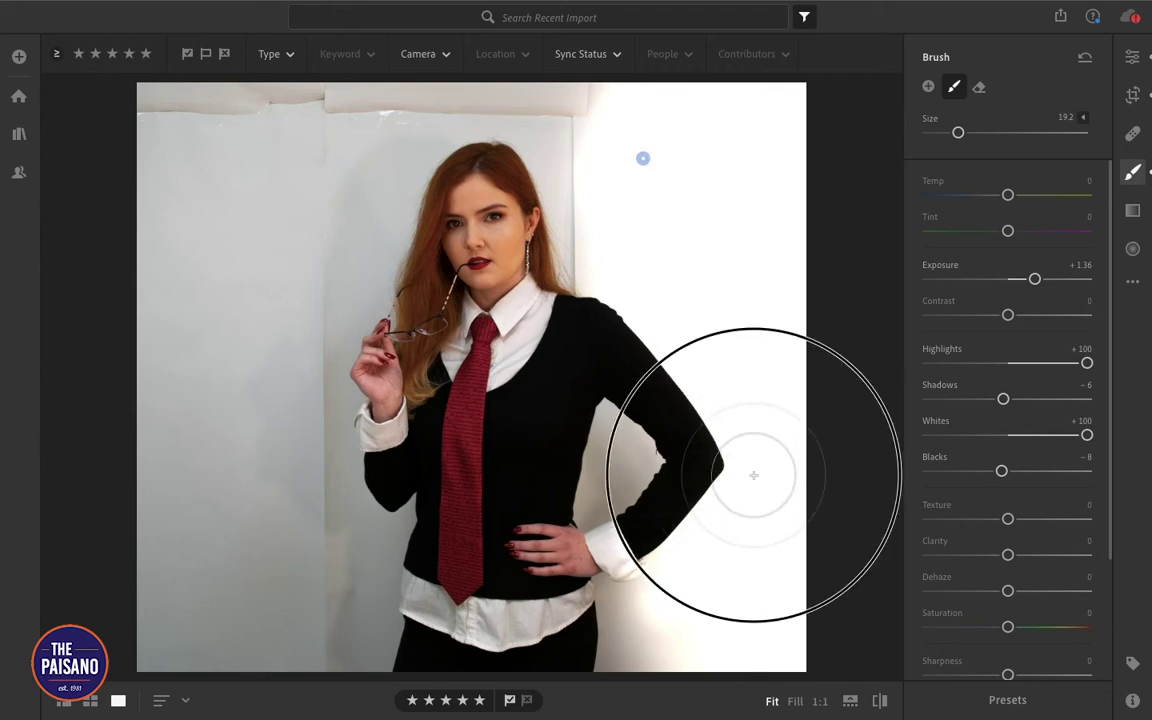
pyautogui.click(181, 147)
pyautogui.moveTo(181, 147)
pyautogui.mouseDown()
pyautogui.moveTo(154, 23)
pyautogui.moveTo(175, 267)
pyautogui.moveTo(205, 350)
pyautogui.moveTo(257, 13)
pyautogui.moveTo(290, 136)
pyautogui.moveTo(360, 21)
pyautogui.moveTo(167, 630)
pyautogui.moveTo(116, 705)
pyautogui.moveTo(222, 412)
pyautogui.moveTo(270, 509)
pyautogui.moveTo(278, 638)
pyautogui.moveTo(257, 506)
pyautogui.moveTo(264, 639)
pyautogui.moveTo(301, 679)
pyautogui.moveTo(344, 502)
pyautogui.moveTo(362, 594)
pyautogui.moveTo(353, 565)
pyautogui.moveTo(350, 630)
pyautogui.moveTo(352, 558)
pyautogui.mouseUp()
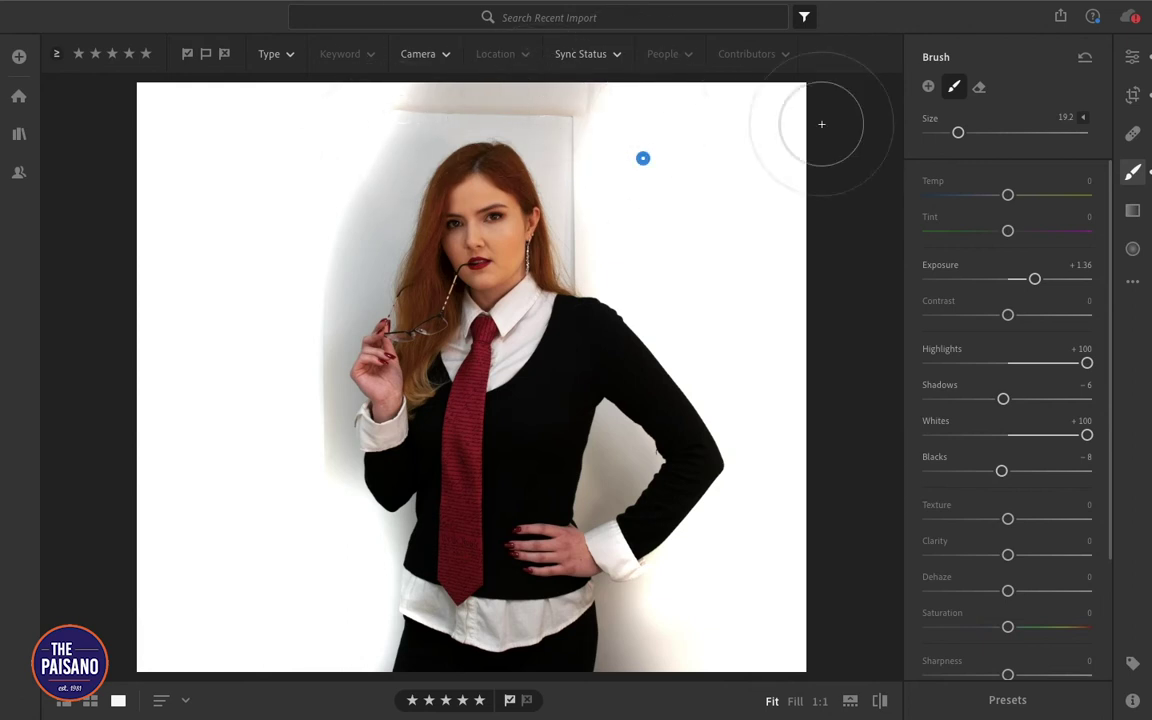
# Step: Set the adjustment brush size to 18
pyautogui.moveTo(960, 135); pyautogui.dragTo(944, 136)
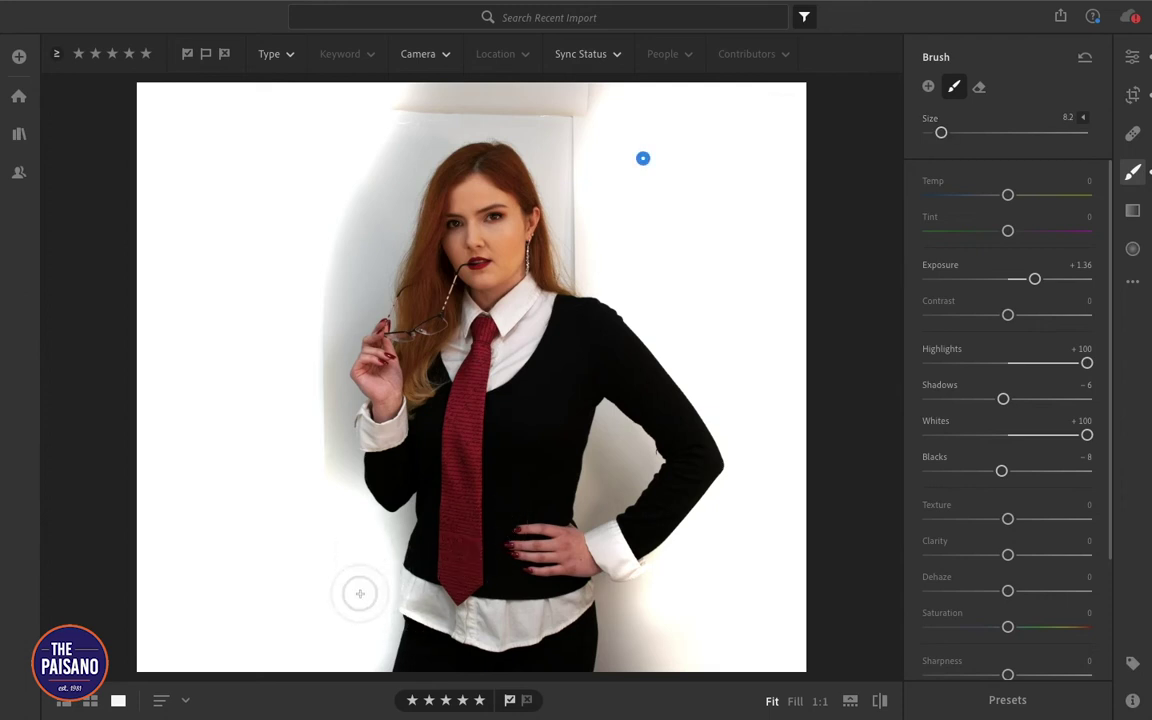
pyautogui.press('z')
pyautogui.press(']')
pyautogui.press(']')
pyautogui.press(']')
pyautogui.press('z')
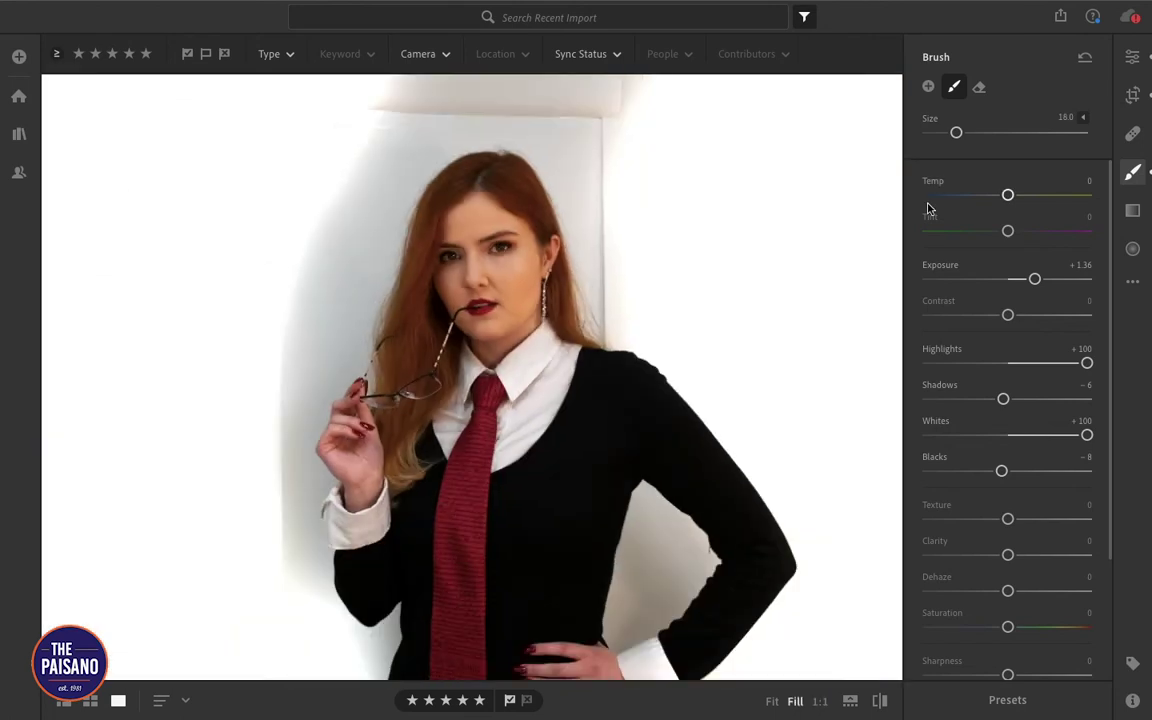
pyautogui.click(1136, 137)
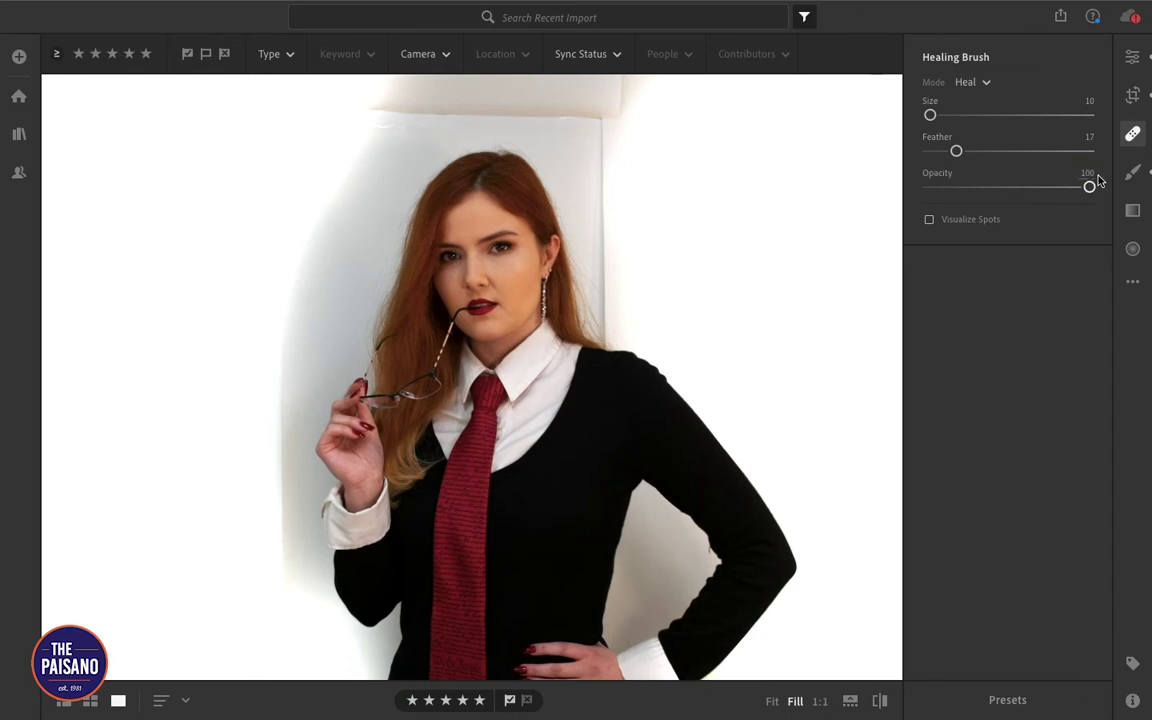
pyautogui.click(1135, 175)
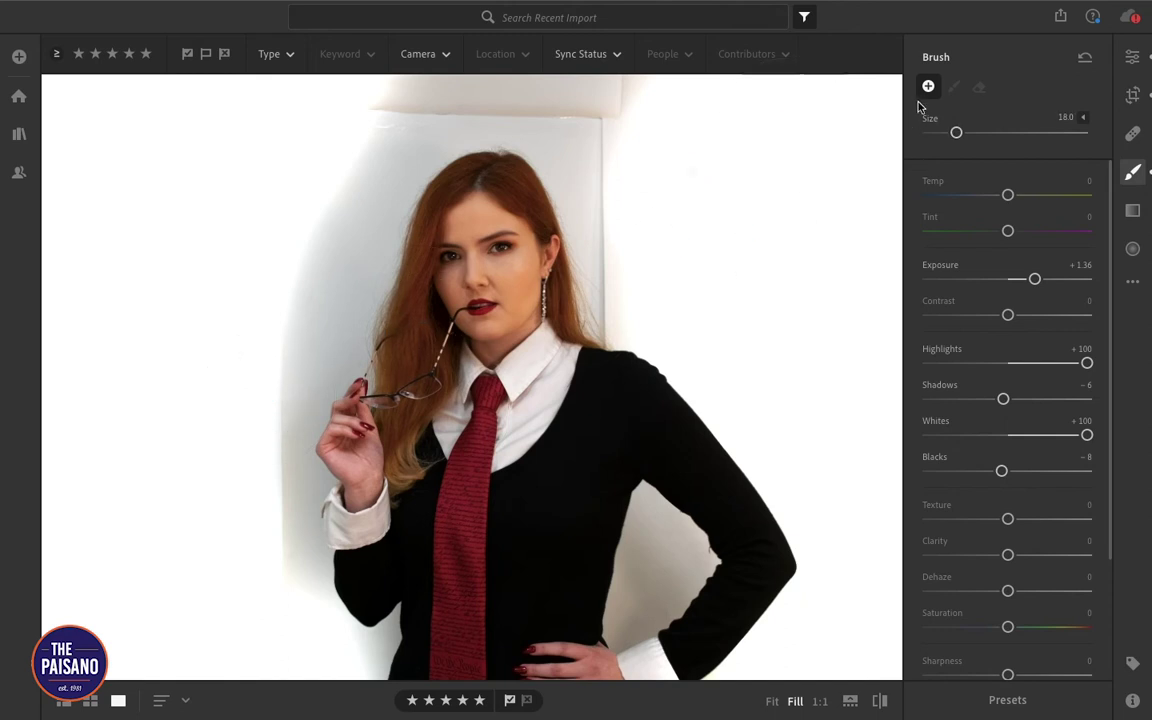
pyautogui.click(1136, 134)
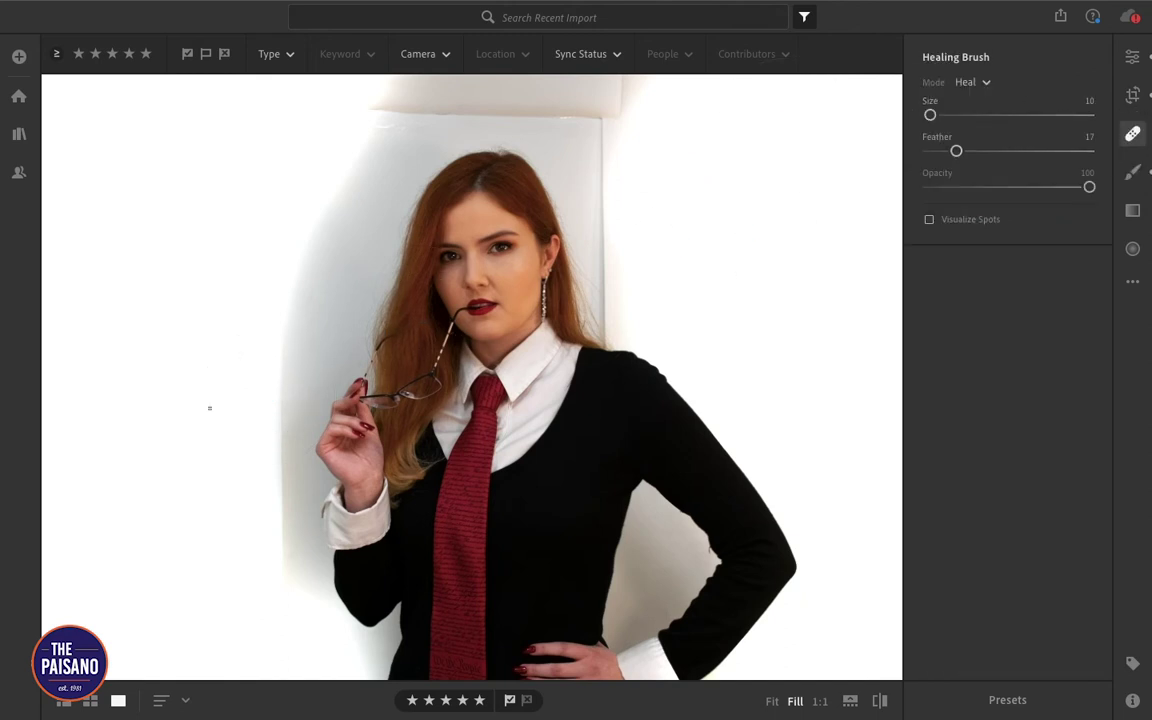
pyautogui.click(1133, 95)
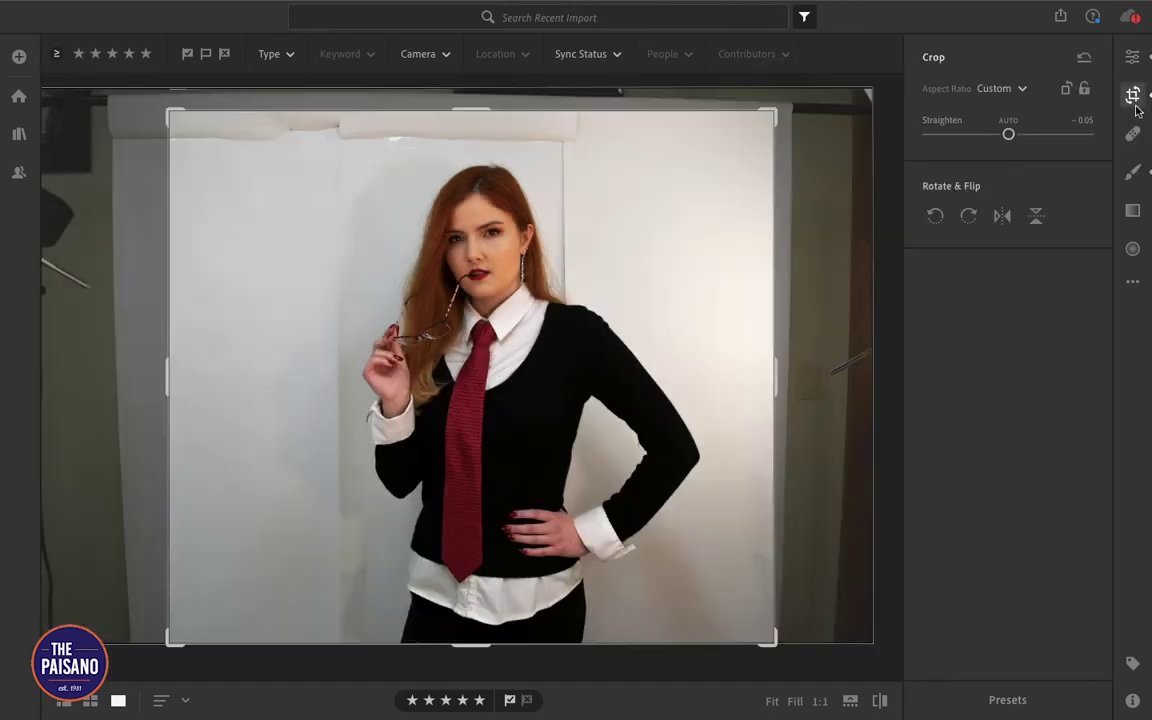
pyautogui.click(1133, 95)
# Step: Brush the brightening adjustment over the backdrop beside the shirt hem and skirt, reducing the brush size to 16
pyautogui.moveTo(231, 412); pyautogui.dragTo(297, 250)
pyautogui.moveTo(300, 485); pyautogui.dragTo(293, 402)
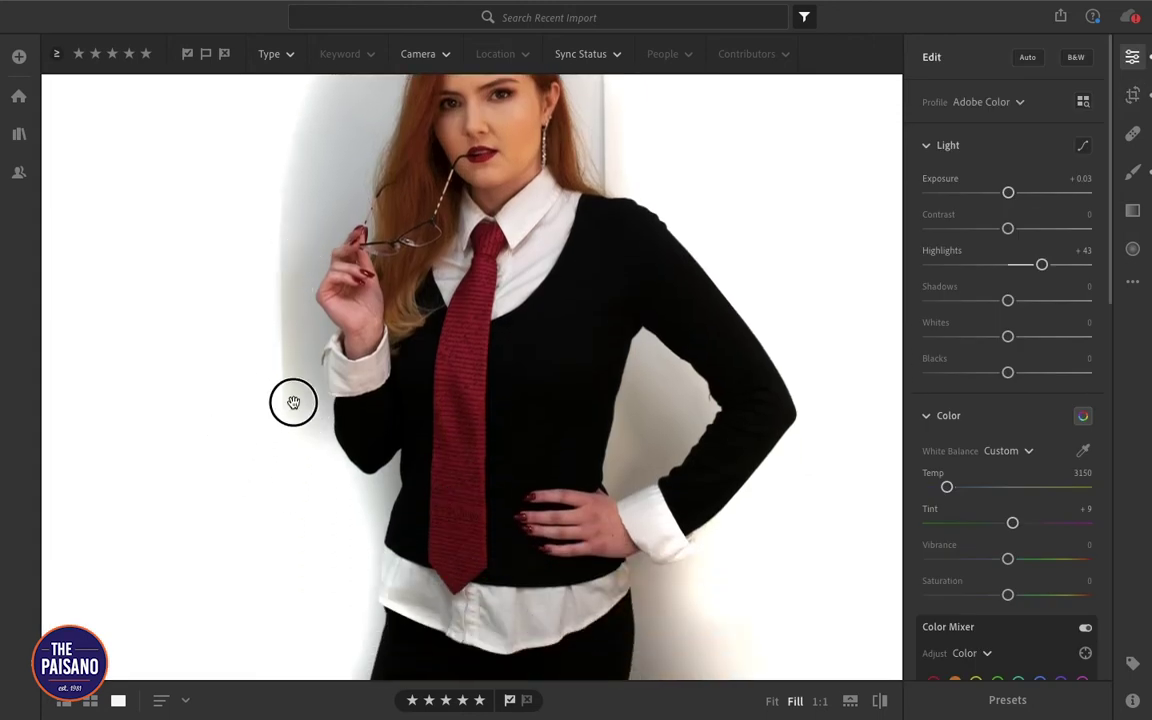
pyautogui.click(356, 600)
pyautogui.moveTo(255, 507); pyautogui.dragTo(554, 106)
pyautogui.moveTo(581, 265); pyautogui.dragTo(619, 133)
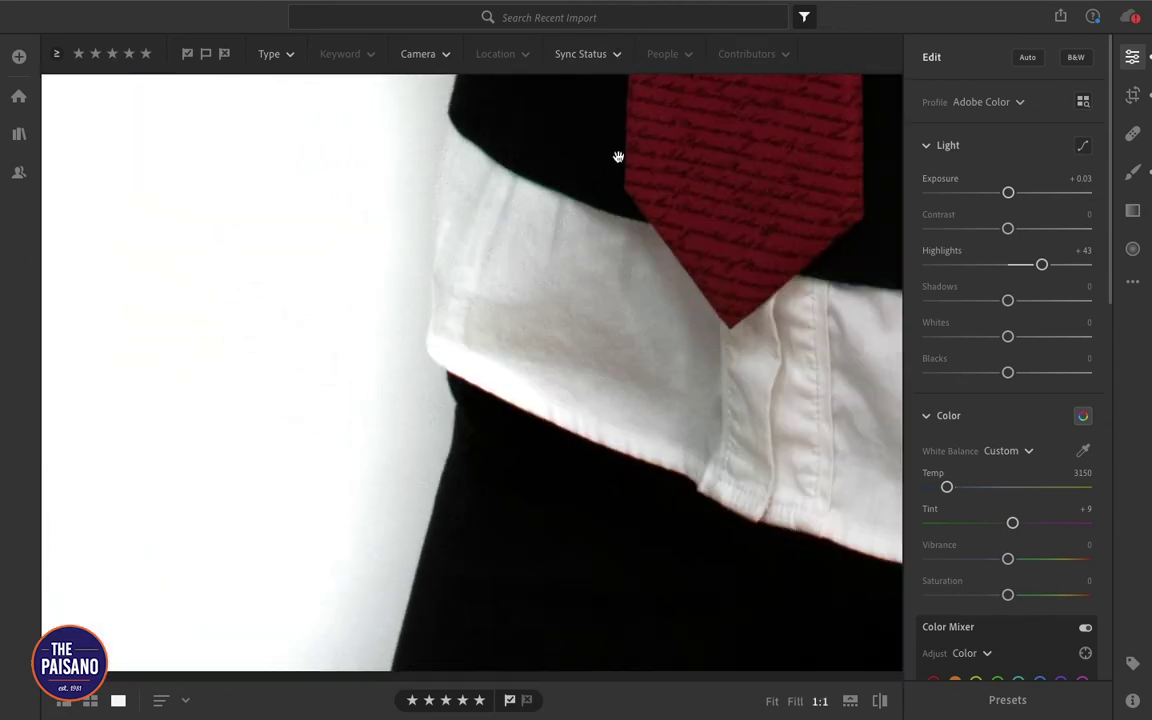
pyautogui.click(1134, 98)
pyautogui.click(1133, 172)
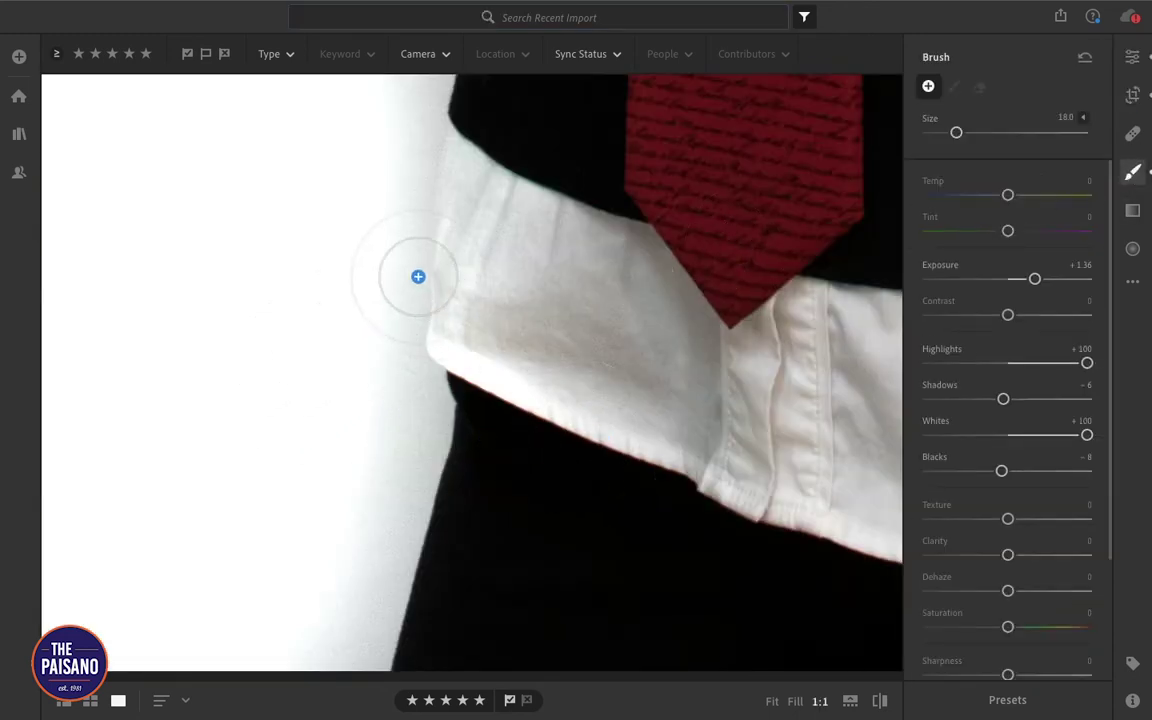
pyautogui.moveTo(352, 237)
pyautogui.mouseDown()
pyautogui.moveTo(385, 150)
pyautogui.moveTo(400, 176)
pyautogui.moveTo(406, 134)
pyautogui.moveTo(368, 346)
pyautogui.moveTo(410, 425)
pyautogui.moveTo(414, 399)
pyautogui.moveTo(421, 472)
pyautogui.moveTo(409, 429)
pyautogui.moveTo(363, 604)
pyautogui.moveTo(325, 677)
pyautogui.moveTo(381, 586)
pyautogui.moveTo(399, 598)
pyautogui.moveTo(434, 489)
pyautogui.moveTo(334, 700)
pyautogui.mouseUp()
pyautogui.press('[')
pyautogui.press('[')
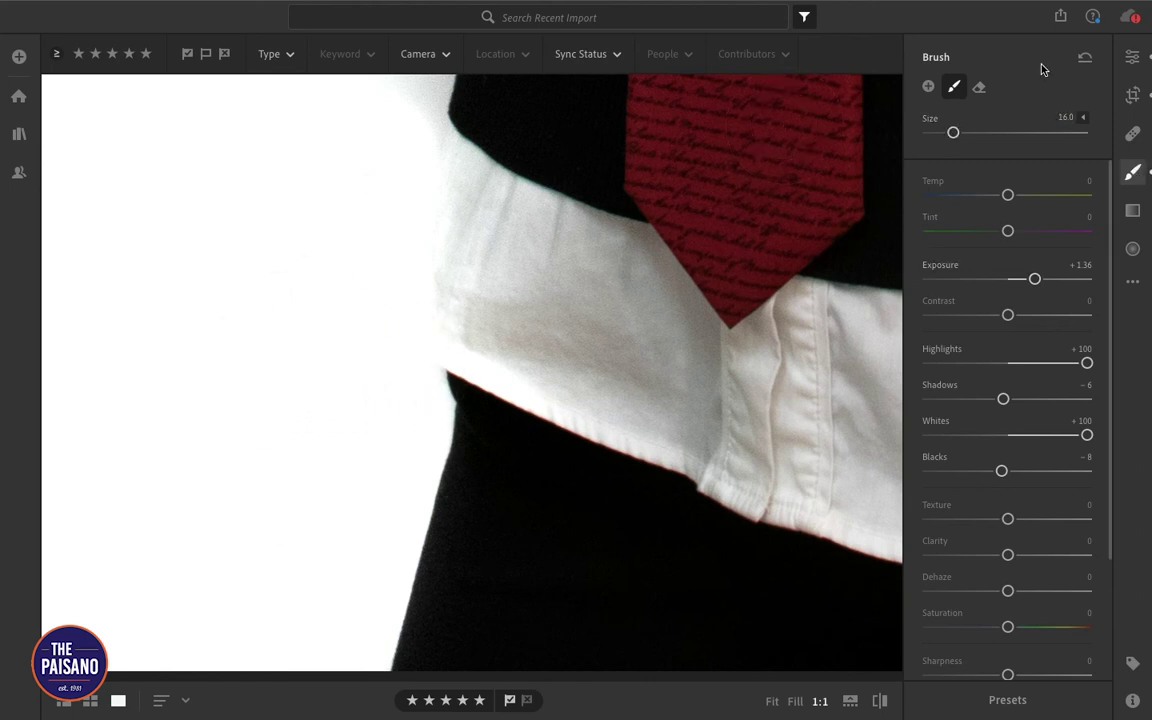
# Step: Brush a brightening adjustment over the shaded backdrop around the raised arm's elbow and along the sweater's waist
pyautogui.click(1132, 60)
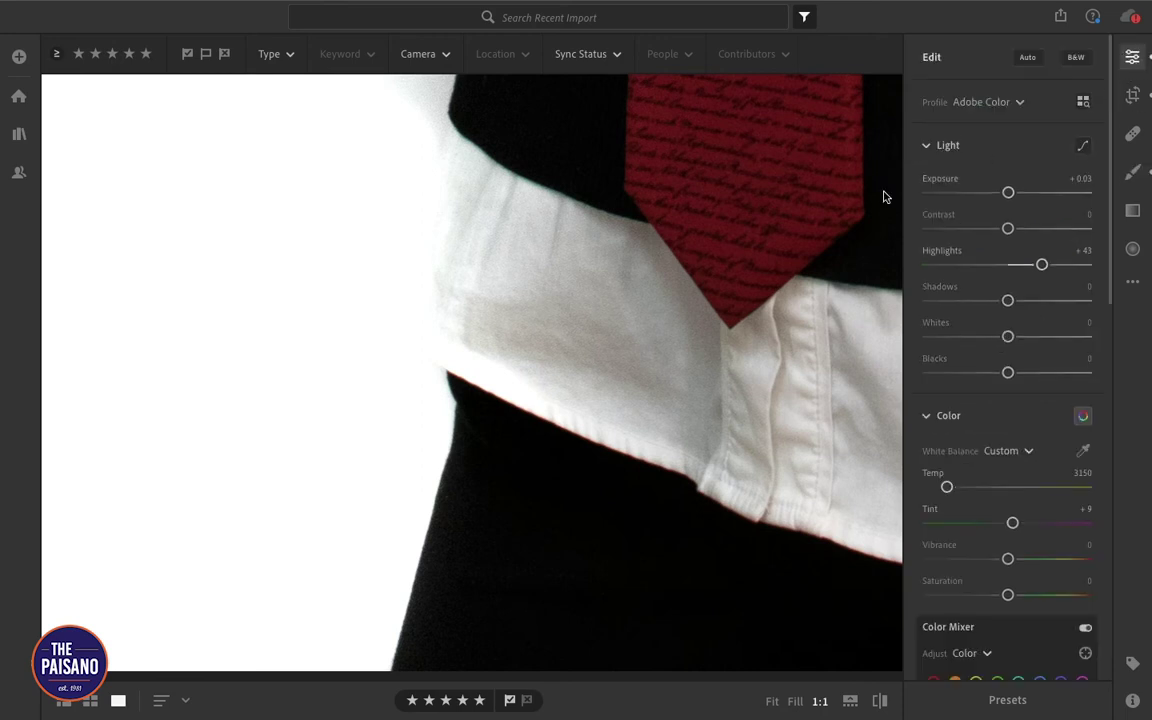
pyautogui.scroll(10, 403, 242)
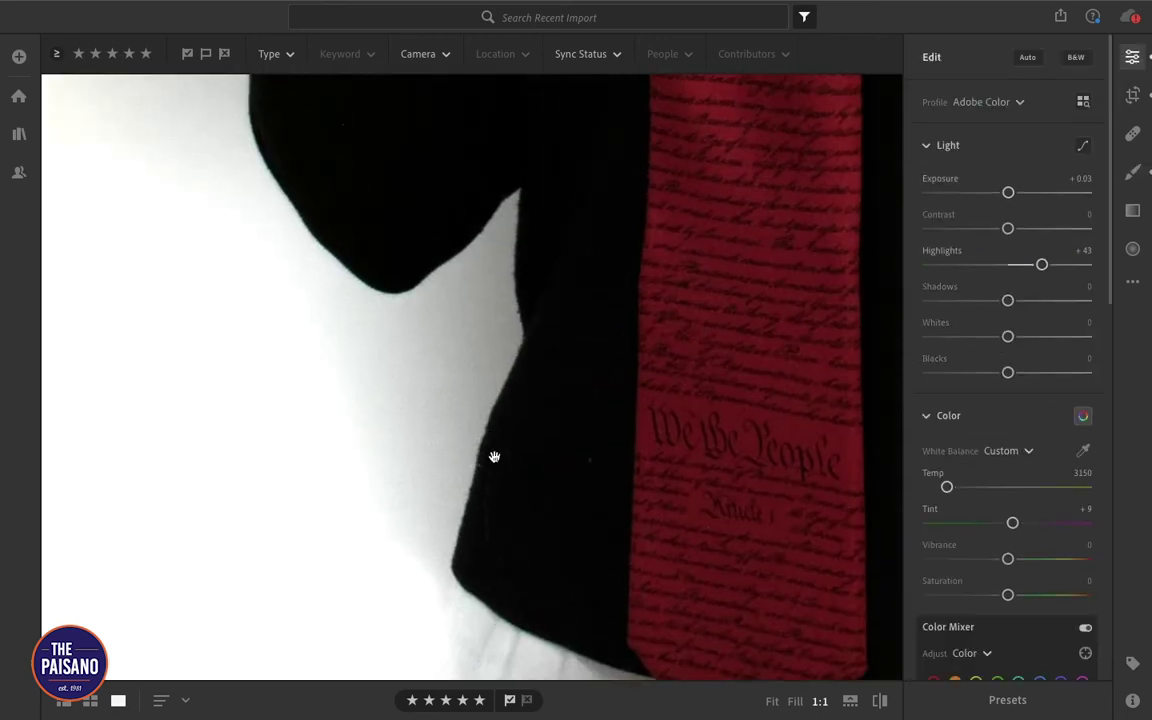
pyautogui.click(1133, 172)
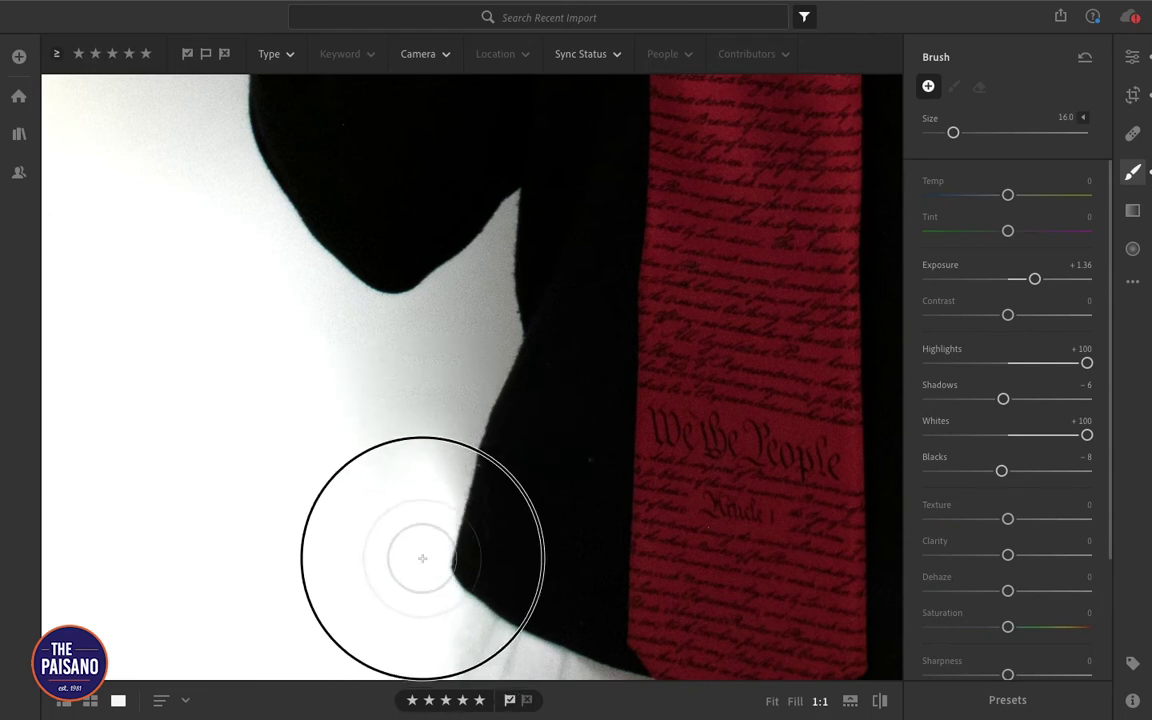
pyautogui.moveTo(452, 477); pyautogui.dragTo(463, 450)
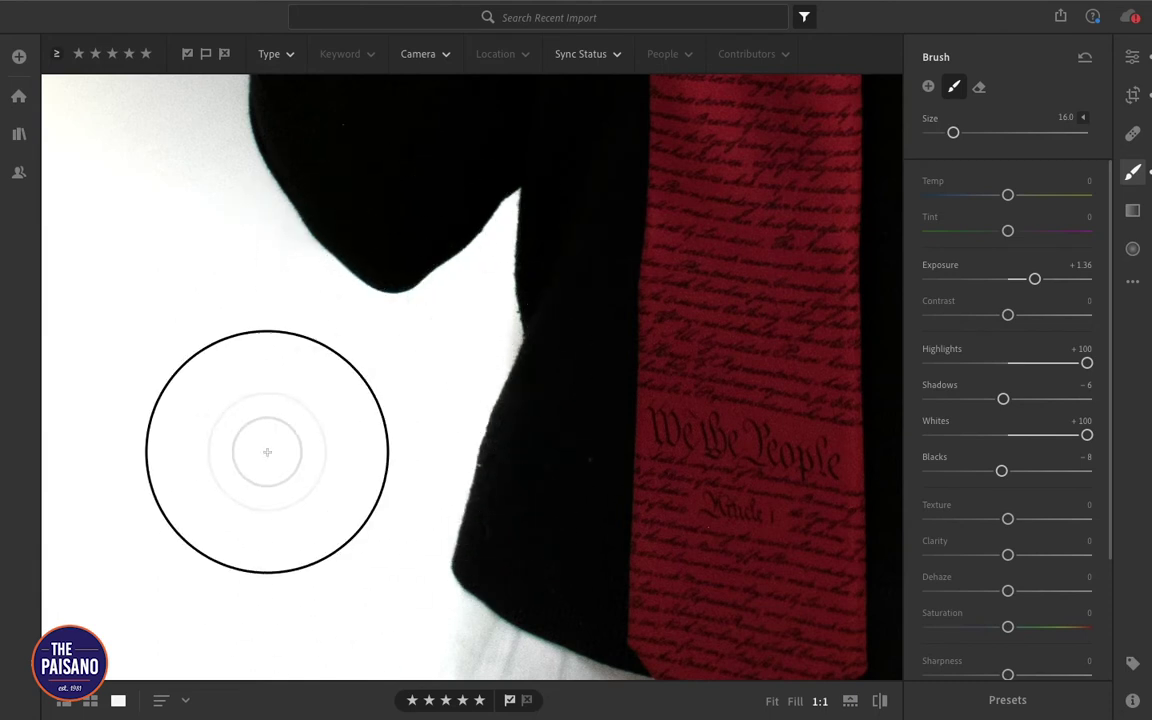
pyautogui.moveTo(333, 271)
pyautogui.mouseDown()
pyautogui.moveTo(316, 288)
pyautogui.moveTo(172, 116)
pyautogui.moveTo(188, 123)
pyautogui.moveTo(144, 165)
pyautogui.moveTo(152, 160)
pyautogui.mouseUp()
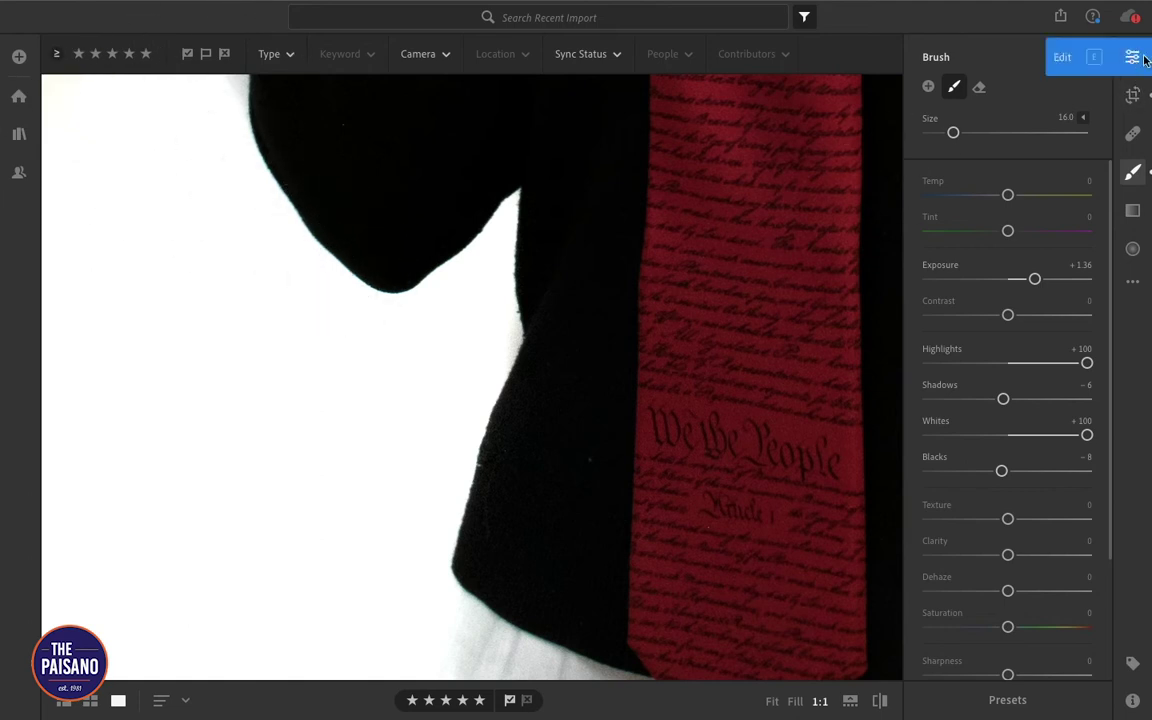
# Step: Brush the brightening adjustment over the gap between the bent arm and waist, and over the shadow beside the raised hand
pyautogui.press('z')
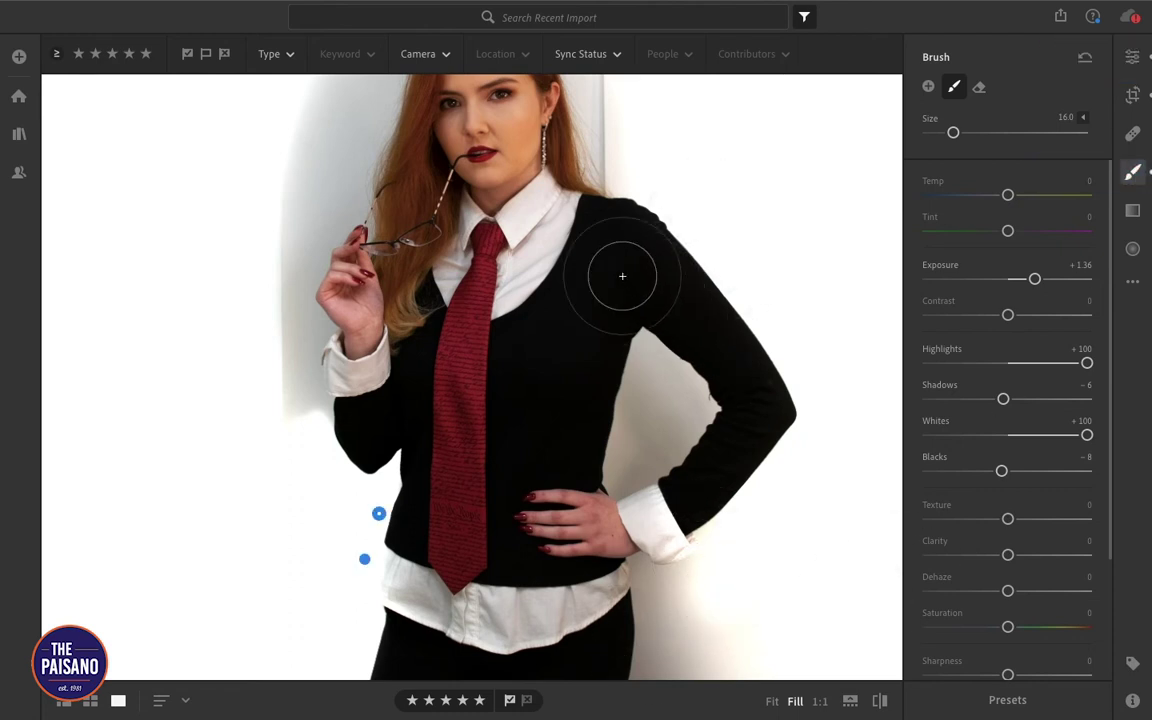
pyautogui.moveTo(663, 352)
pyautogui.mouseDown()
pyautogui.moveTo(630, 316)
pyautogui.moveTo(684, 375)
pyautogui.moveTo(656, 375)
pyautogui.moveTo(591, 468)
pyautogui.moveTo(729, 411)
pyautogui.moveTo(669, 419)
pyautogui.moveTo(604, 458)
pyautogui.moveTo(635, 455)
pyautogui.moveTo(620, 455)
pyautogui.moveTo(640, 440)
pyautogui.mouseUp()
pyautogui.hotkey('ctrl', 'z')
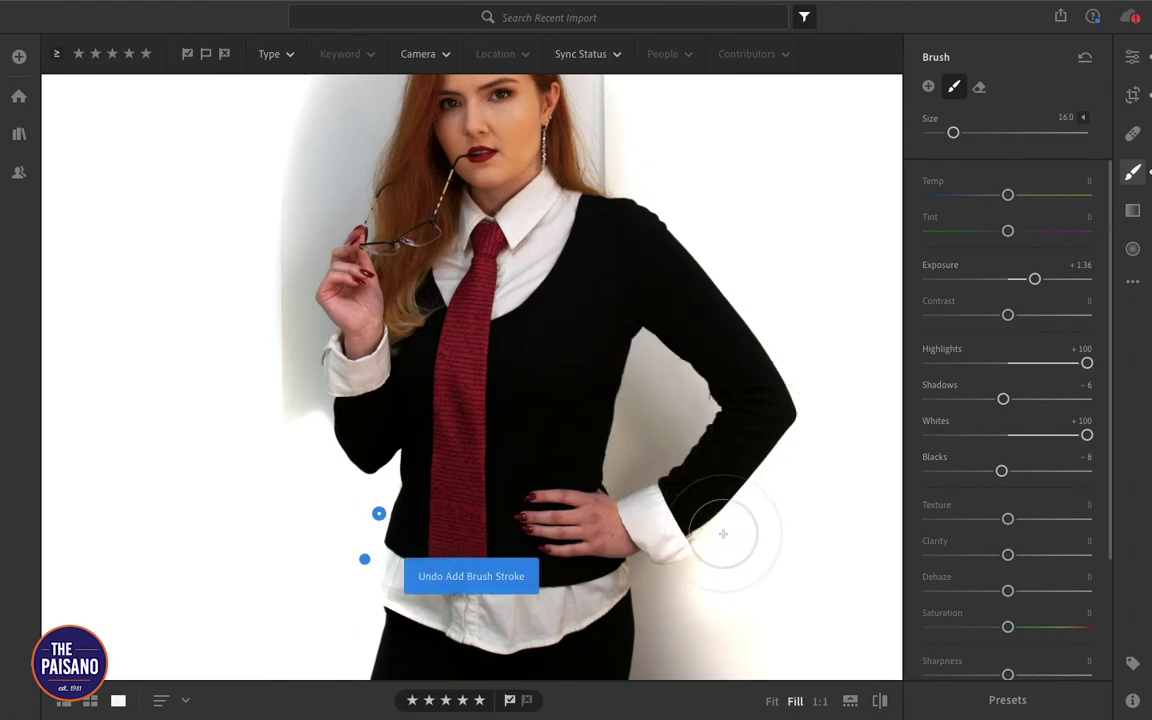
pyautogui.moveTo(650, 430); pyautogui.dragTo(647, 367)
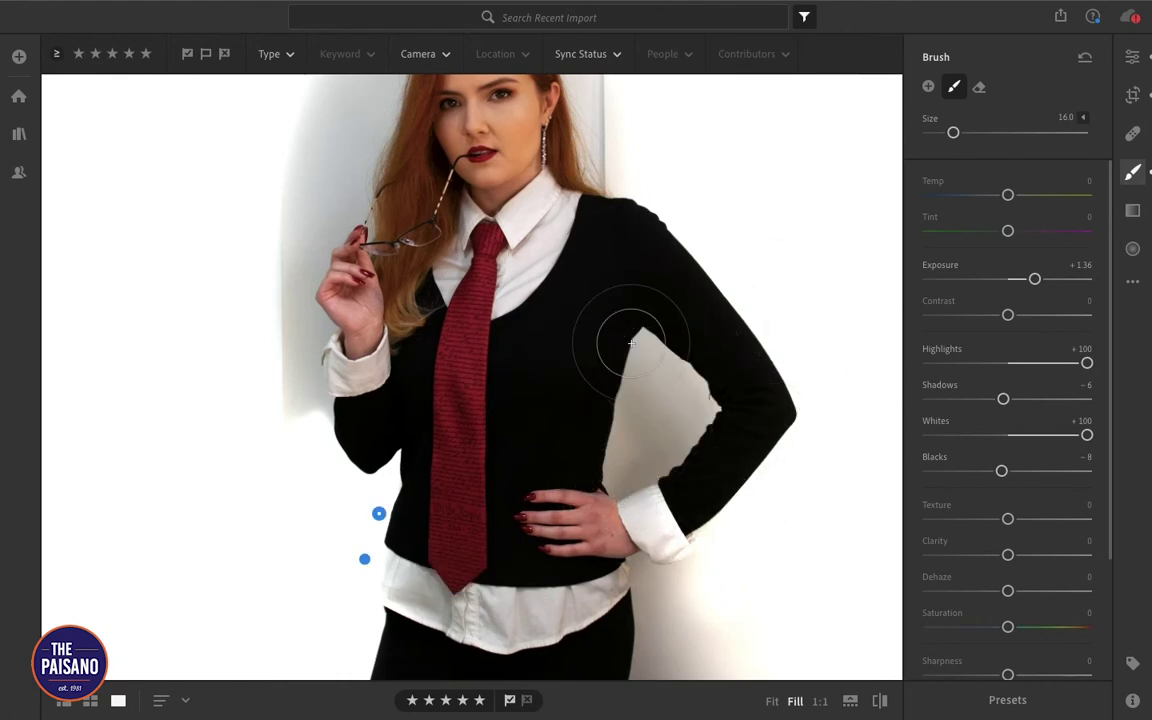
pyautogui.moveTo(609, 360)
pyautogui.mouseDown()
pyautogui.moveTo(700, 386)
pyautogui.moveTo(609, 406)
pyautogui.moveTo(646, 428)
pyautogui.moveTo(689, 429)
pyautogui.moveTo(653, 442)
pyautogui.moveTo(609, 411)
pyautogui.moveTo(645, 439)
pyautogui.moveTo(609, 437)
pyautogui.moveTo(706, 415)
pyautogui.moveTo(642, 305)
pyautogui.mouseUp()
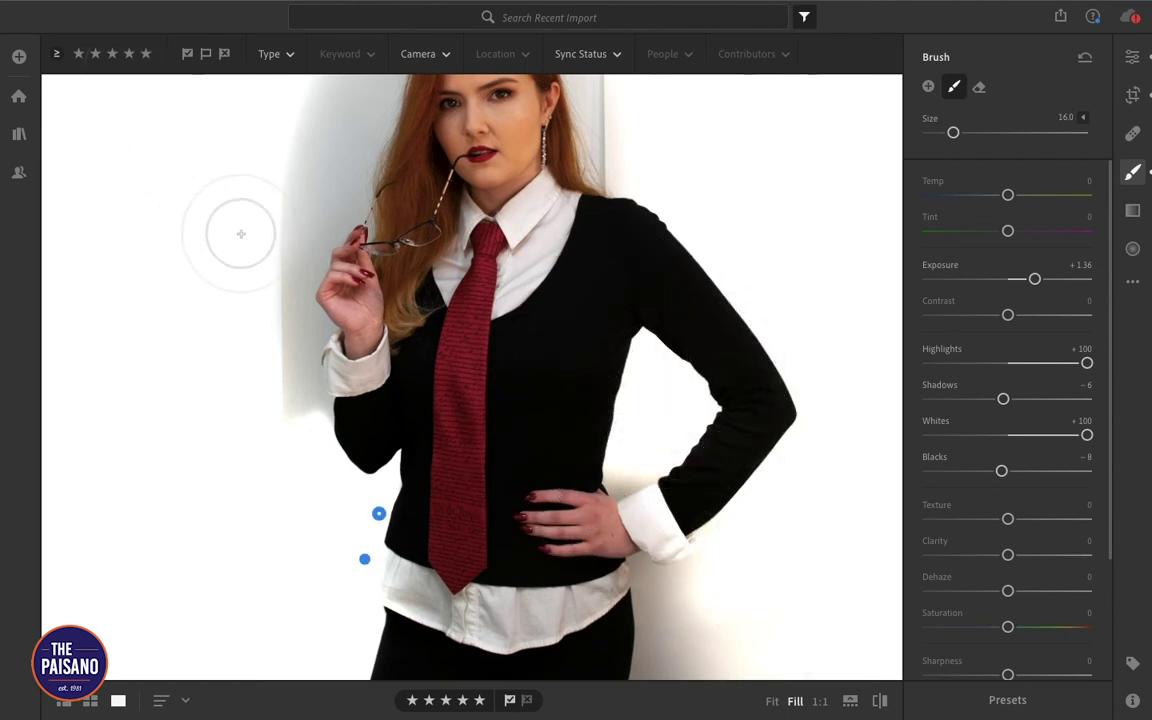
pyautogui.moveTo(285, 259)
pyautogui.mouseDown()
pyautogui.moveTo(276, 404)
pyautogui.moveTo(296, 475)
pyautogui.moveTo(303, 431)
pyautogui.moveTo(276, 309)
pyautogui.moveTo(276, 137)
pyautogui.moveTo(269, 217)
pyautogui.moveTo(285, 146)
pyautogui.moveTo(350, 66)
pyautogui.moveTo(327, 132)
pyautogui.moveTo(329, 121)
pyautogui.moveTo(265, 257)
pyautogui.mouseUp()
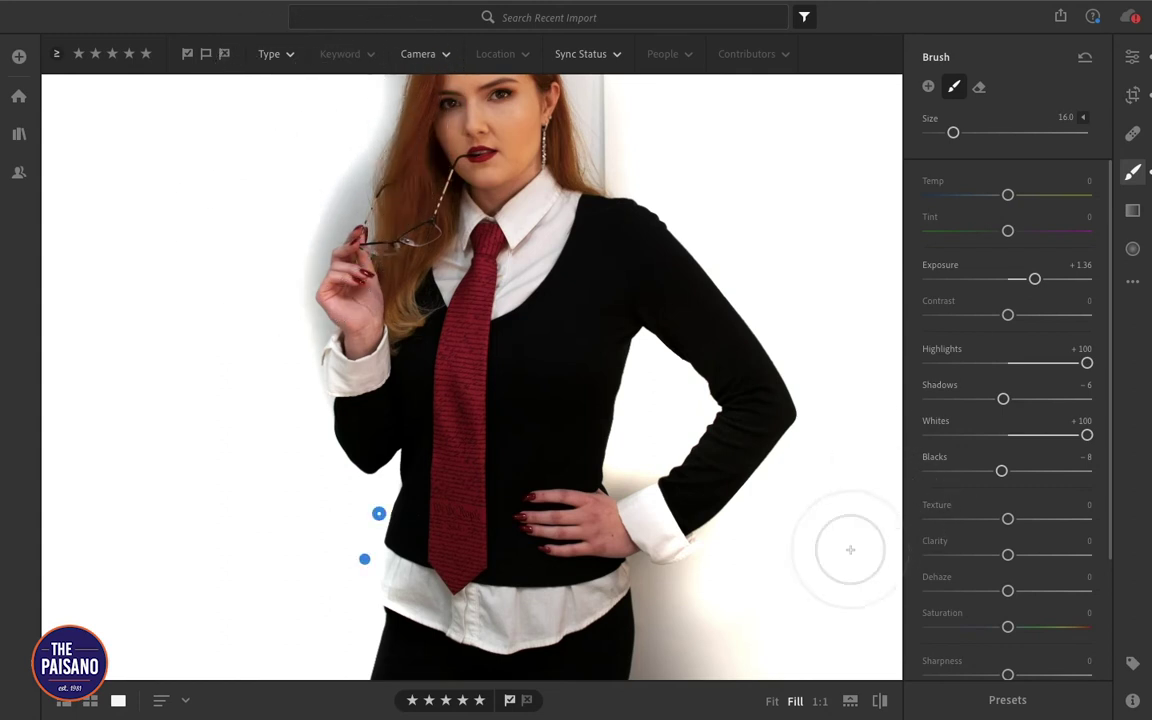
# Step: Add another brightening brush adjustment over the shaded backdrop below the cuff of the hand on the hip
pyautogui.scroll(-3, 1100, 368)
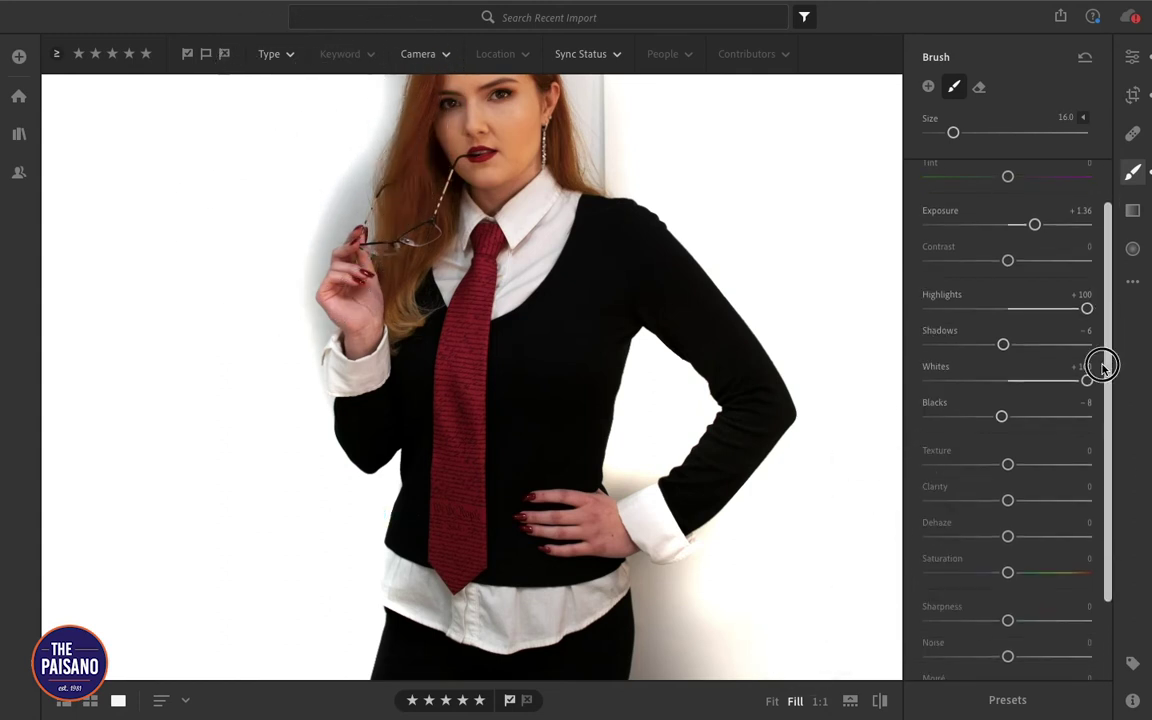
pyautogui.click(1132, 60)
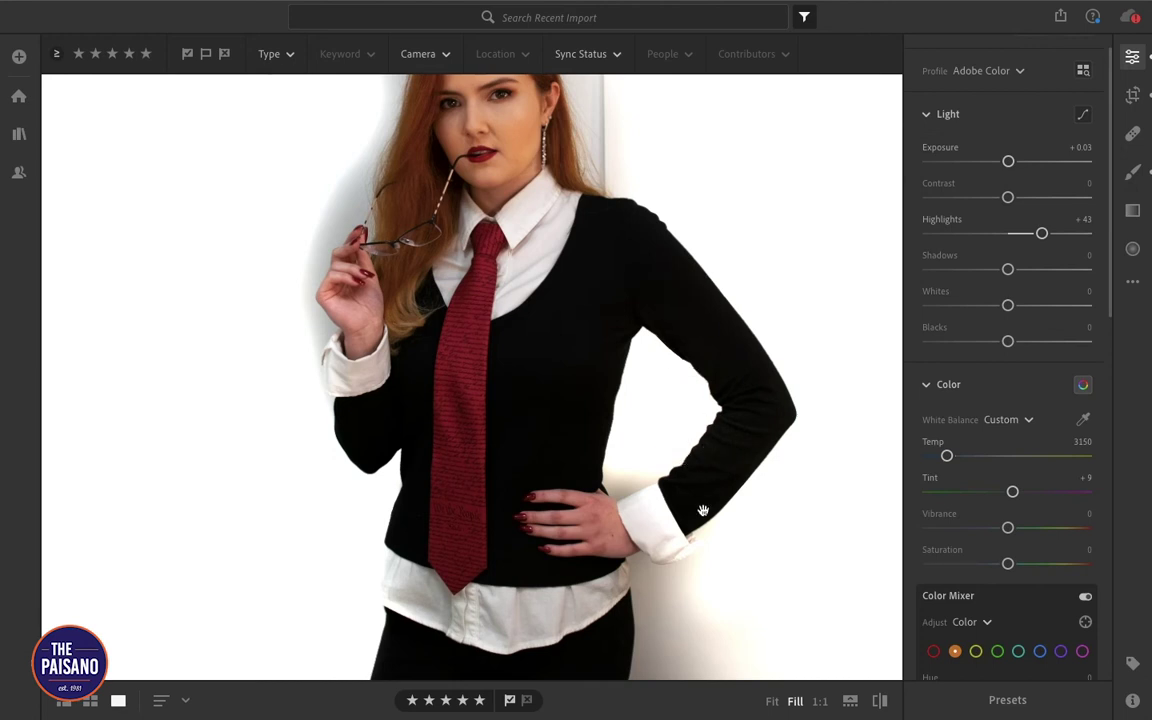
pyautogui.click(1128, 177)
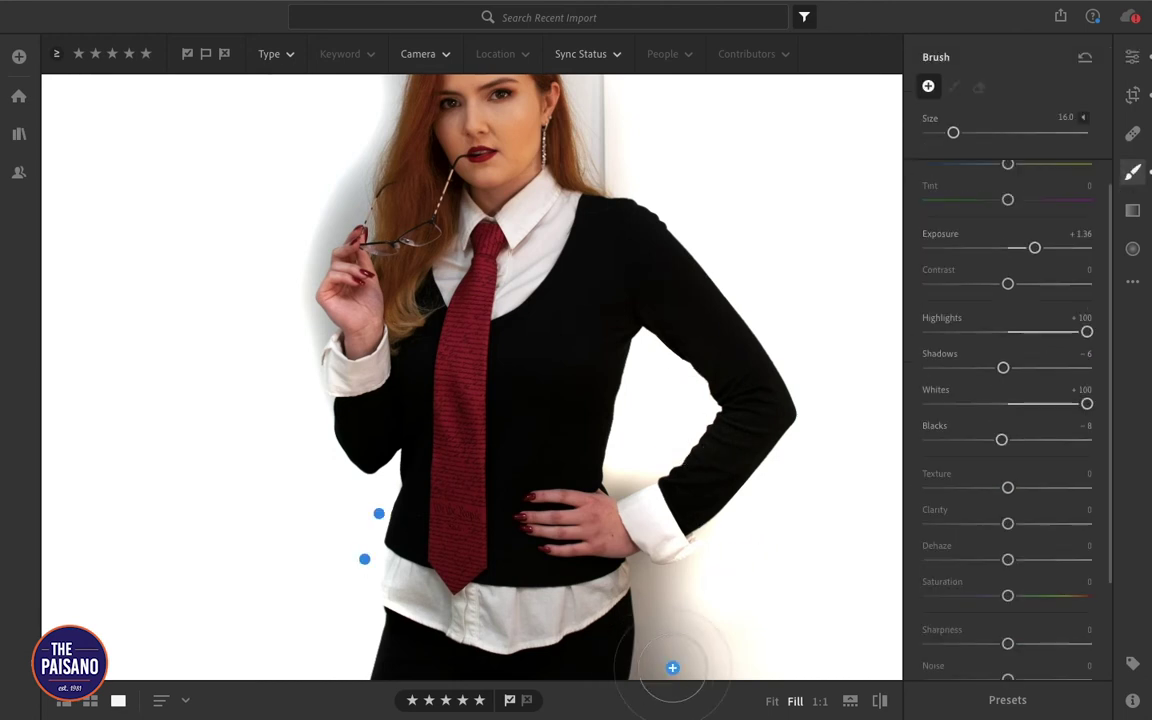
pyautogui.moveTo(654, 645)
pyautogui.mouseDown()
pyautogui.moveTo(671, 591)
pyautogui.moveTo(653, 612)
pyautogui.moveTo(705, 648)
pyautogui.mouseUp()
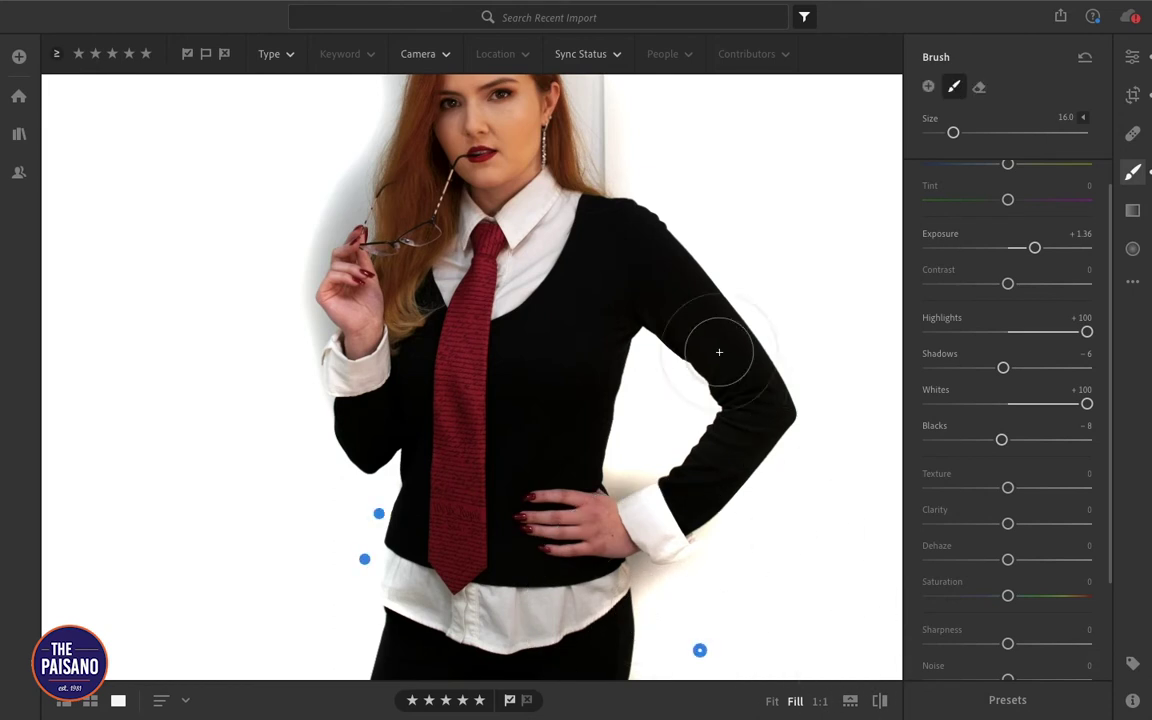
# Step: Add a brightening brush adjustment over the backdrop seams above the head and beside the hair on the earring side
pyautogui.click(1136, 57)
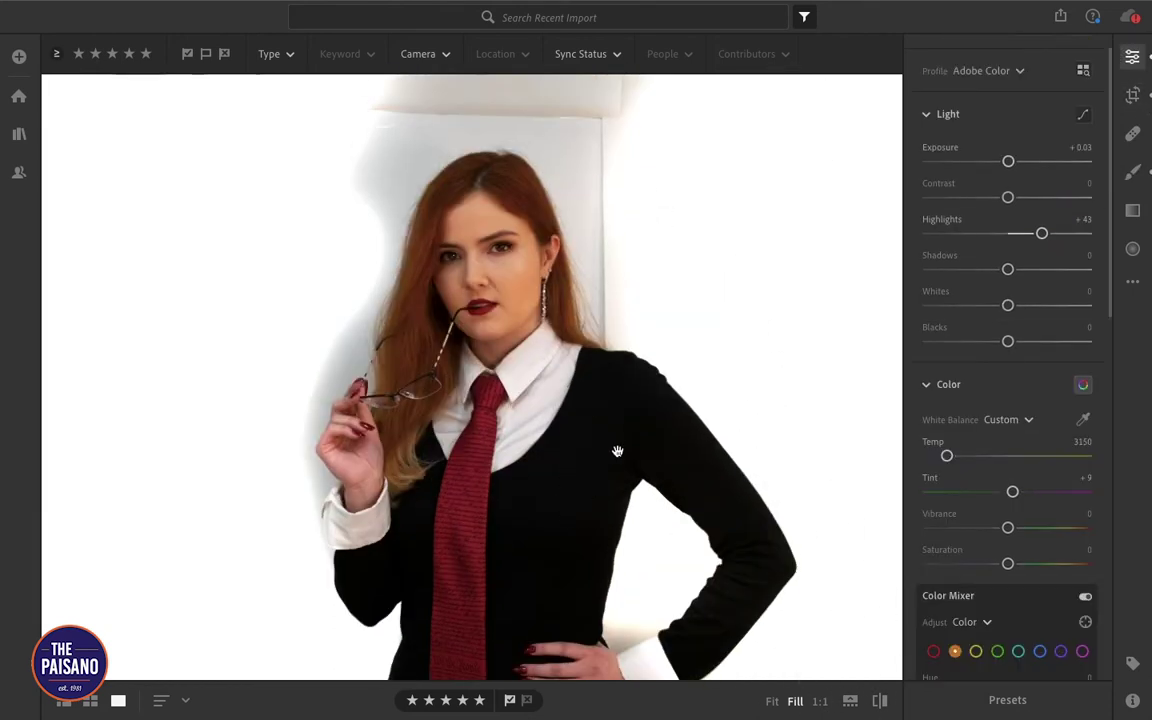
pyautogui.click(1133, 172)
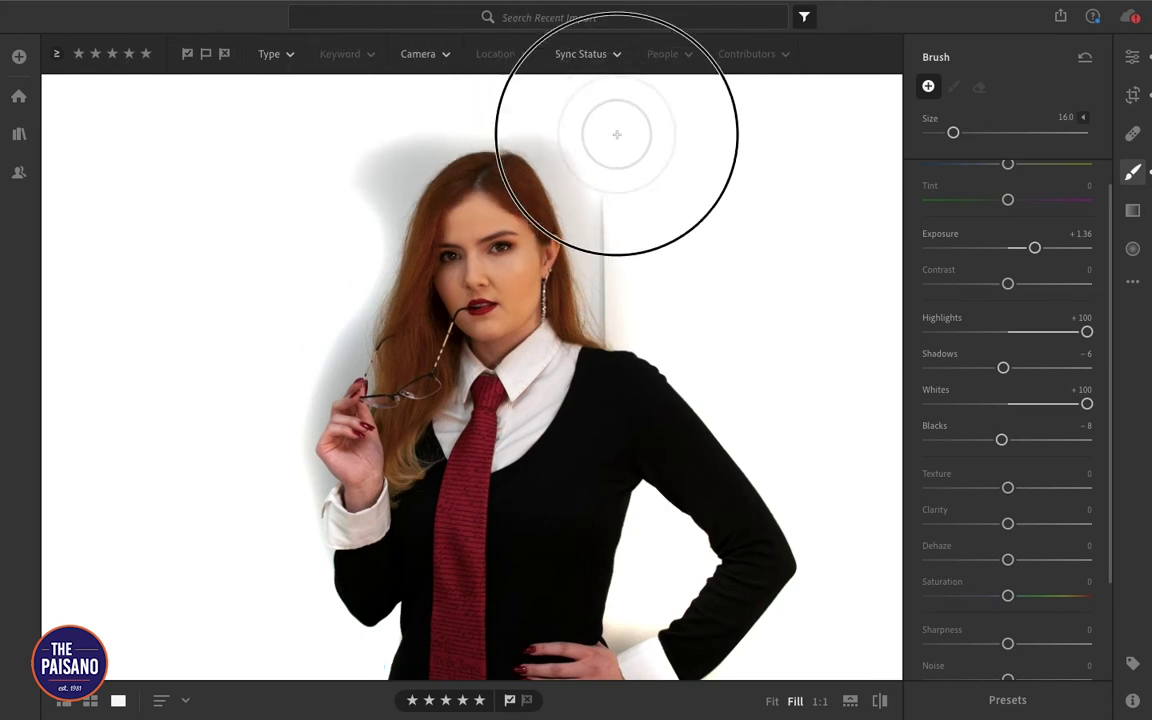
pyautogui.moveTo(631, 216)
pyautogui.mouseDown()
pyautogui.moveTo(634, 286)
pyautogui.moveTo(633, 219)
pyautogui.mouseUp()
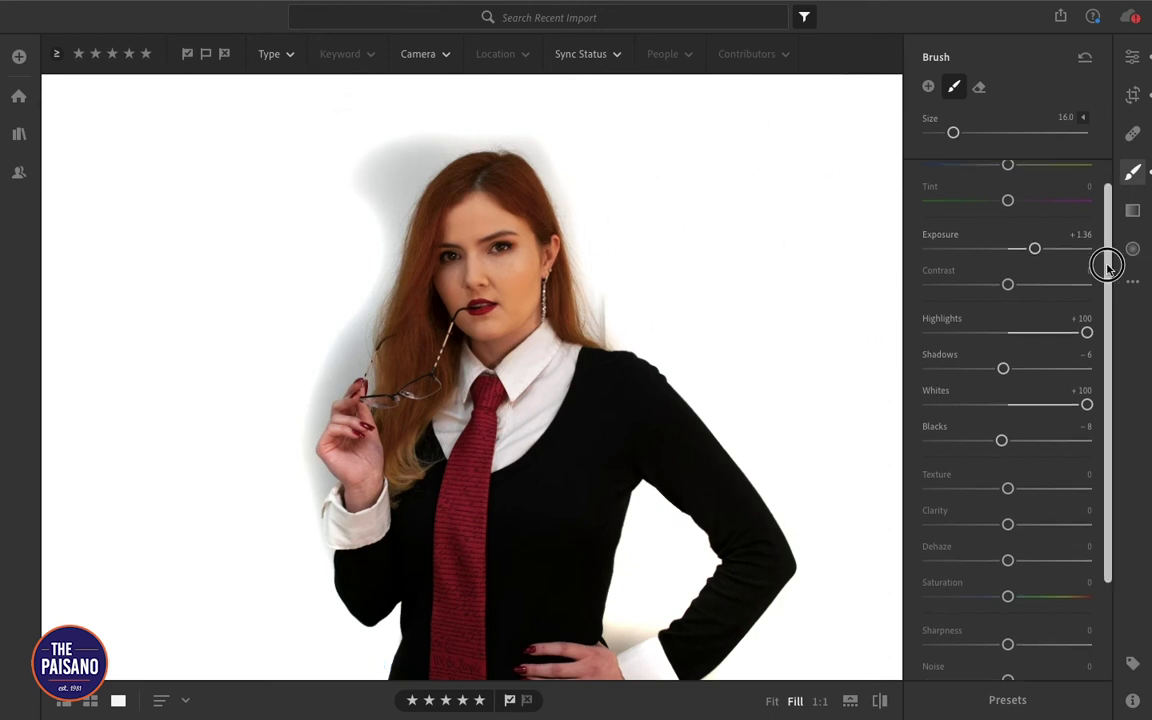
# Step: Try Exposure +0.28 on the brush adjustment above the woman's head and settle on +1.24
pyautogui.scroll(1, 1106, 260)
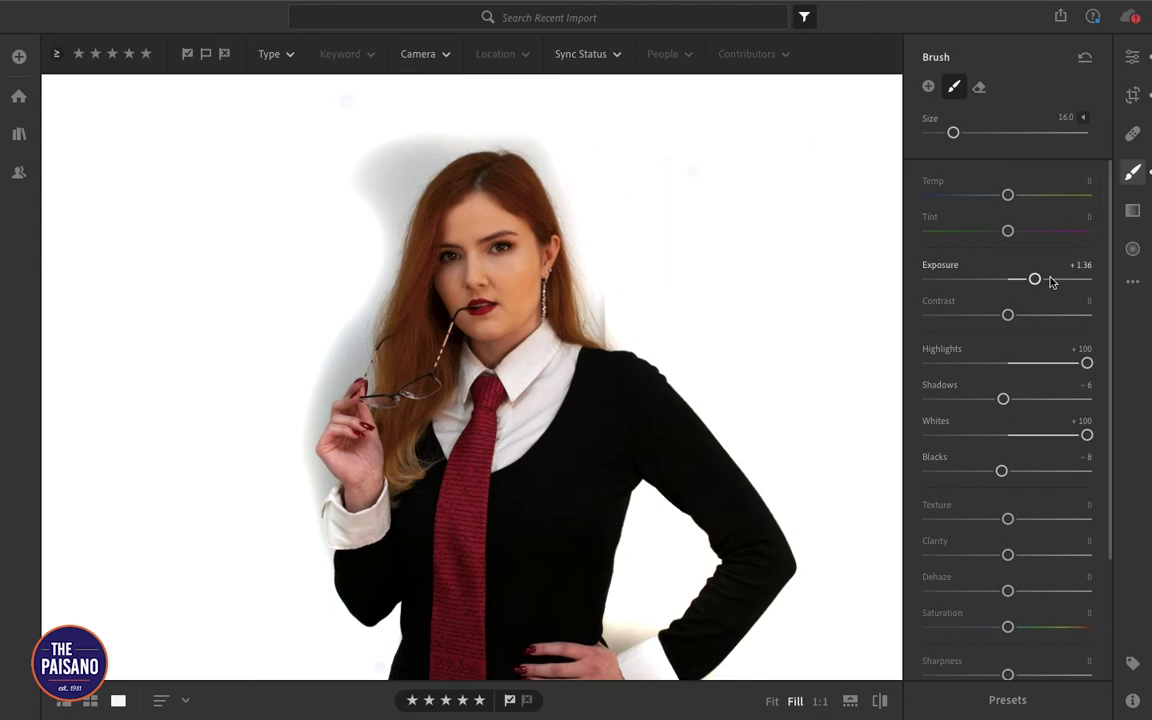
pyautogui.moveTo(1035, 283)
pyautogui.mouseDown()
pyautogui.moveTo(1118, 283)
pyautogui.moveTo(924, 290)
pyautogui.moveTo(1072, 281)
pyautogui.moveTo(985, 278)
pyautogui.moveTo(1065, 281)
pyautogui.moveTo(1013, 278)
pyautogui.mouseUp()
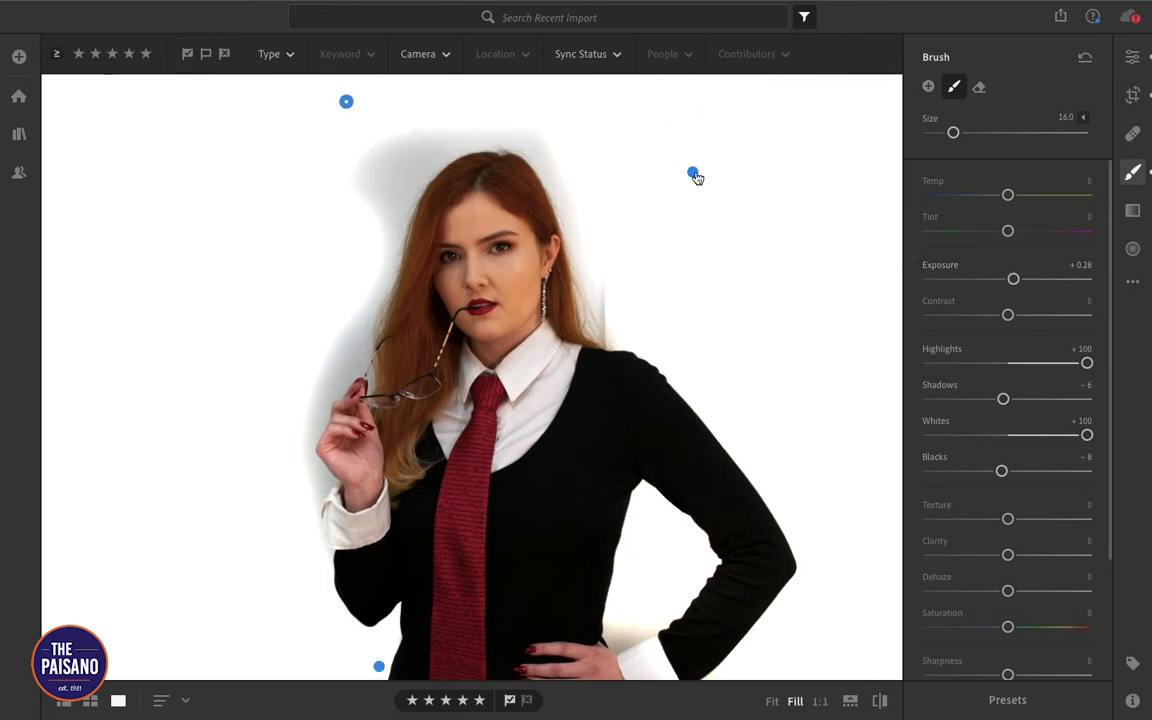
pyautogui.moveTo(694, 177)
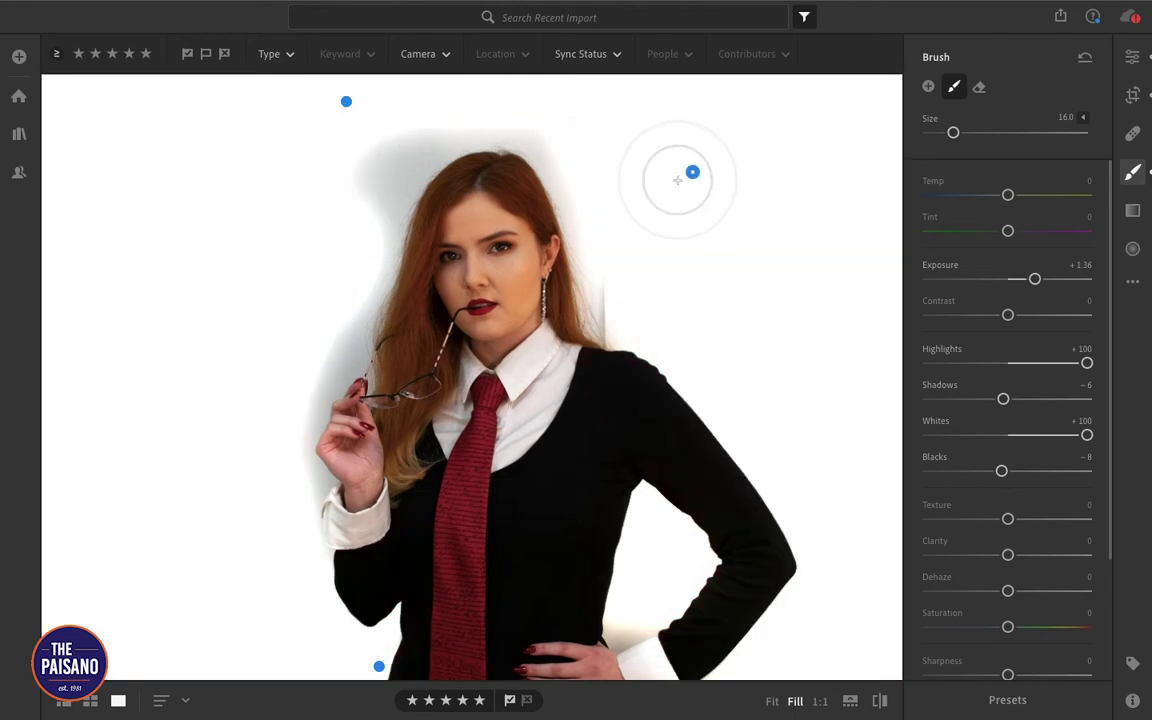
pyautogui.moveTo(349, 108)
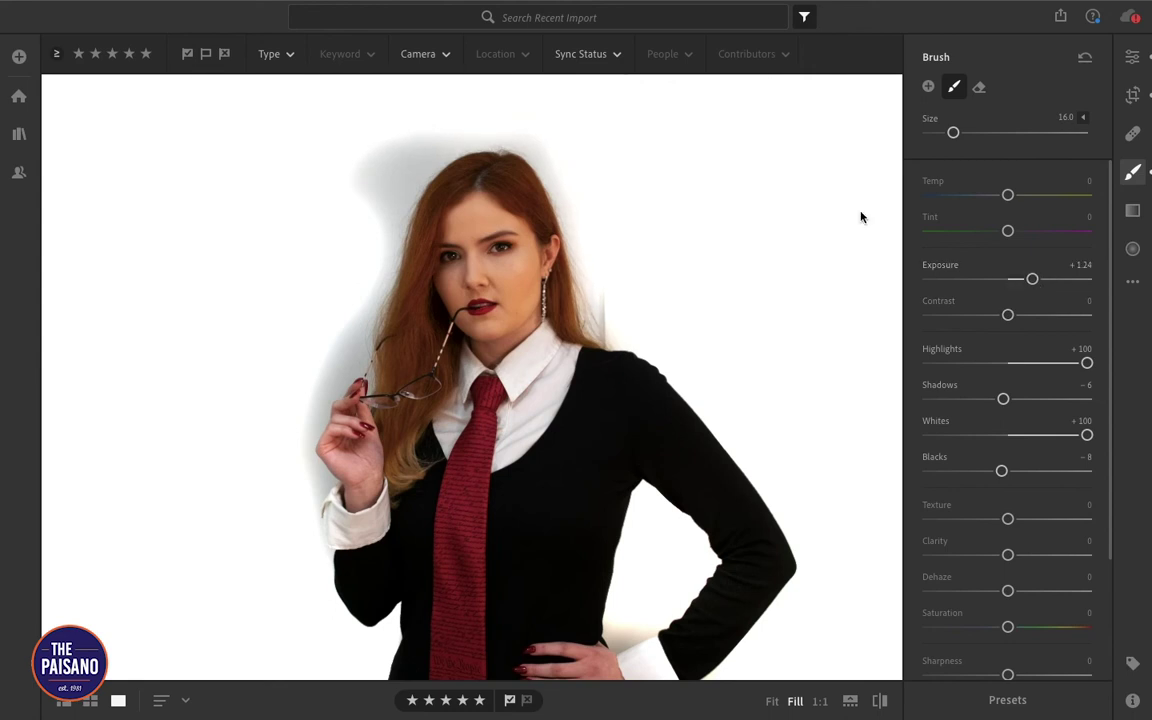
# Step: Set the brush size to 7 and Shadows to -15, and brush the backdrop along the hair down to the shoulder on the earring side
pyautogui.click(692, 172)
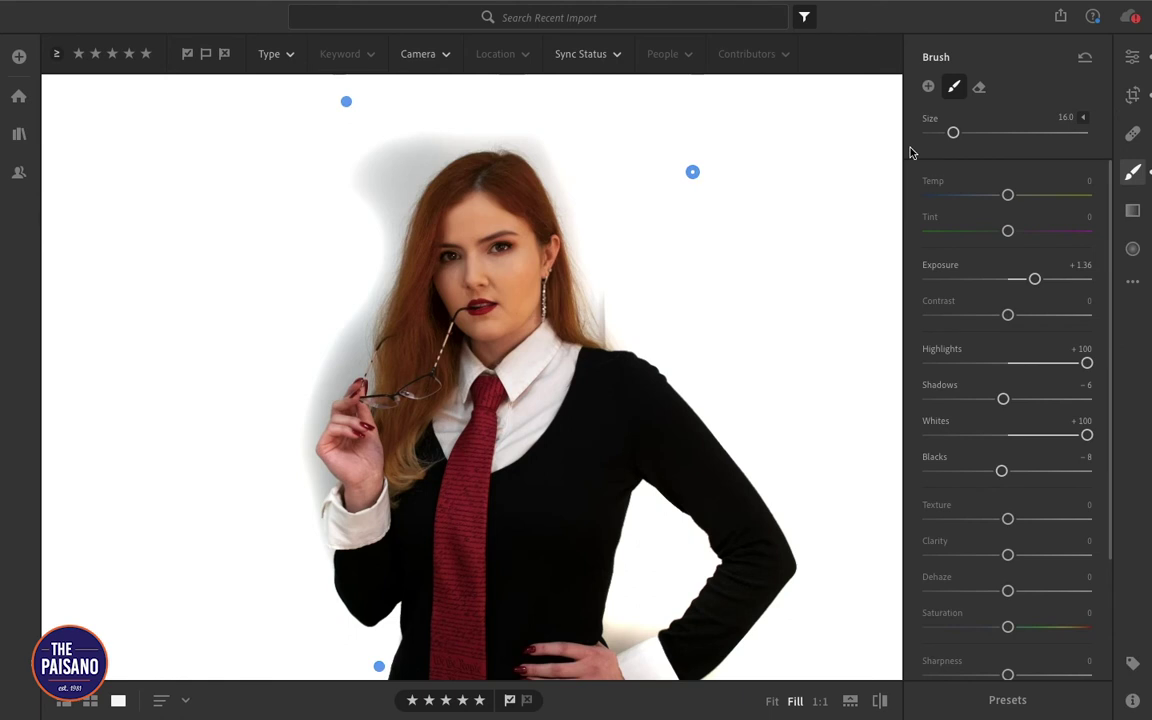
pyautogui.moveTo(955, 134); pyautogui.dragTo(943, 133)
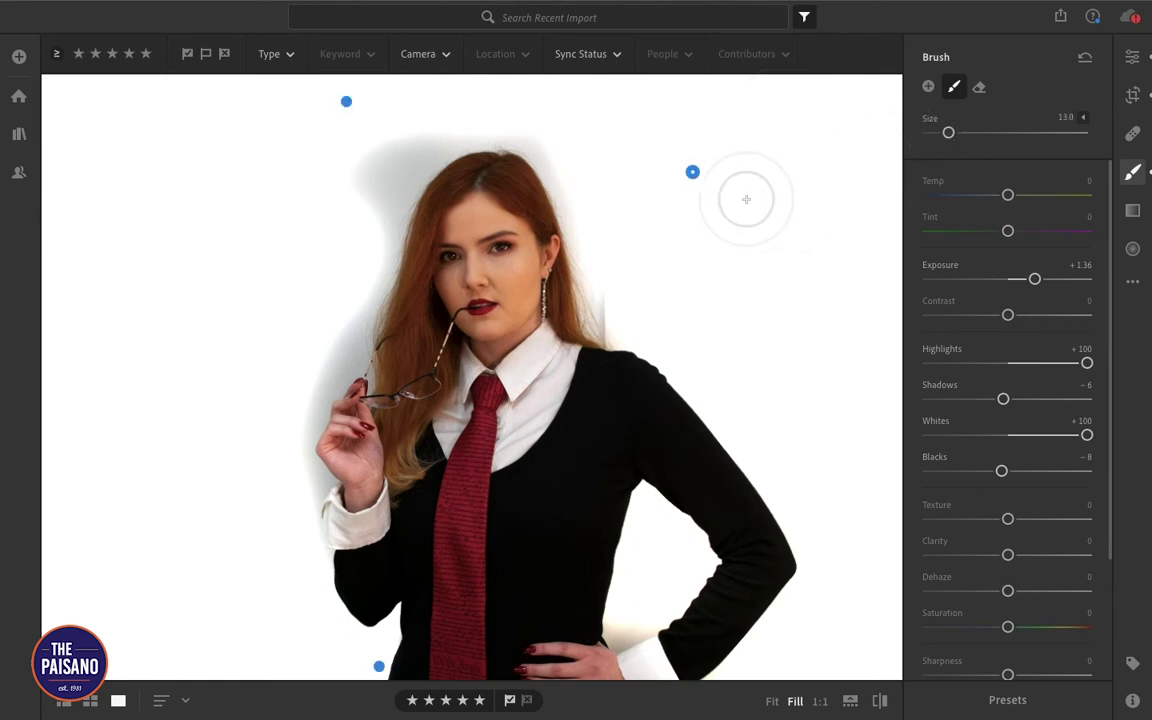
pyautogui.moveTo(527, 124)
pyautogui.mouseDown()
pyautogui.moveTo(570, 174)
pyautogui.moveTo(535, 132)
pyautogui.moveTo(546, 160)
pyautogui.moveTo(586, 198)
pyautogui.moveTo(541, 153)
pyautogui.moveTo(587, 247)
pyautogui.moveTo(576, 229)
pyautogui.moveTo(593, 311)
pyautogui.moveTo(587, 275)
pyautogui.moveTo(624, 335)
pyautogui.mouseUp()
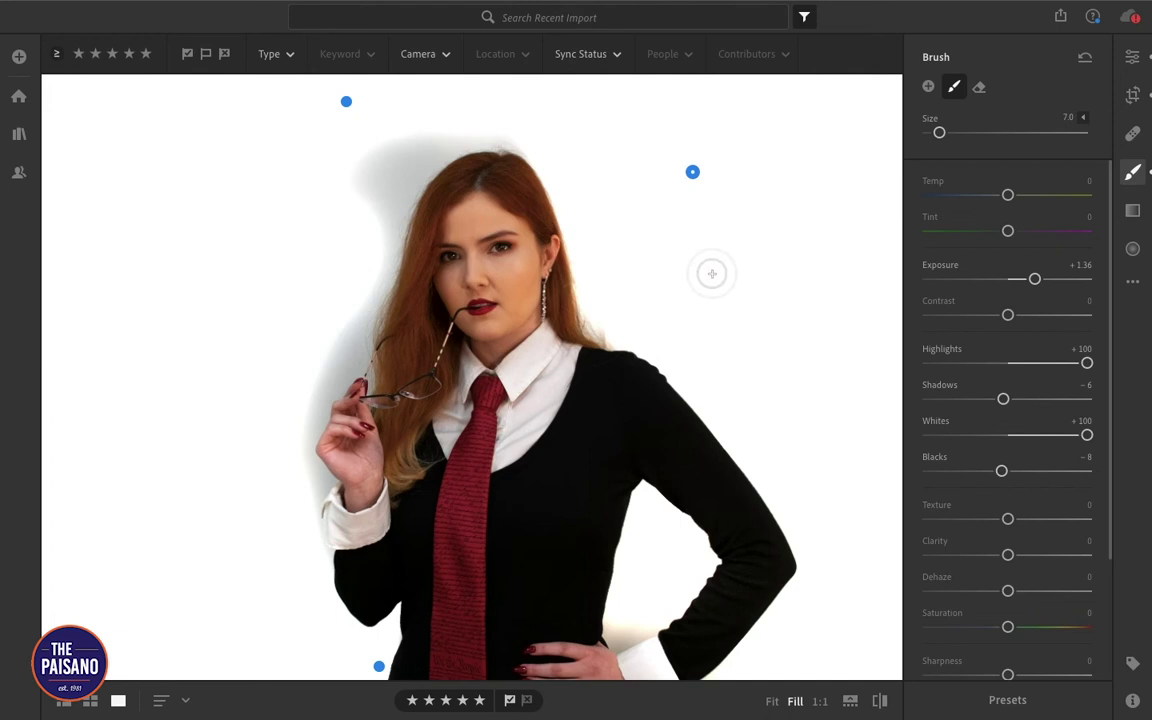
pyautogui.hotkey('ctrl', 'z')
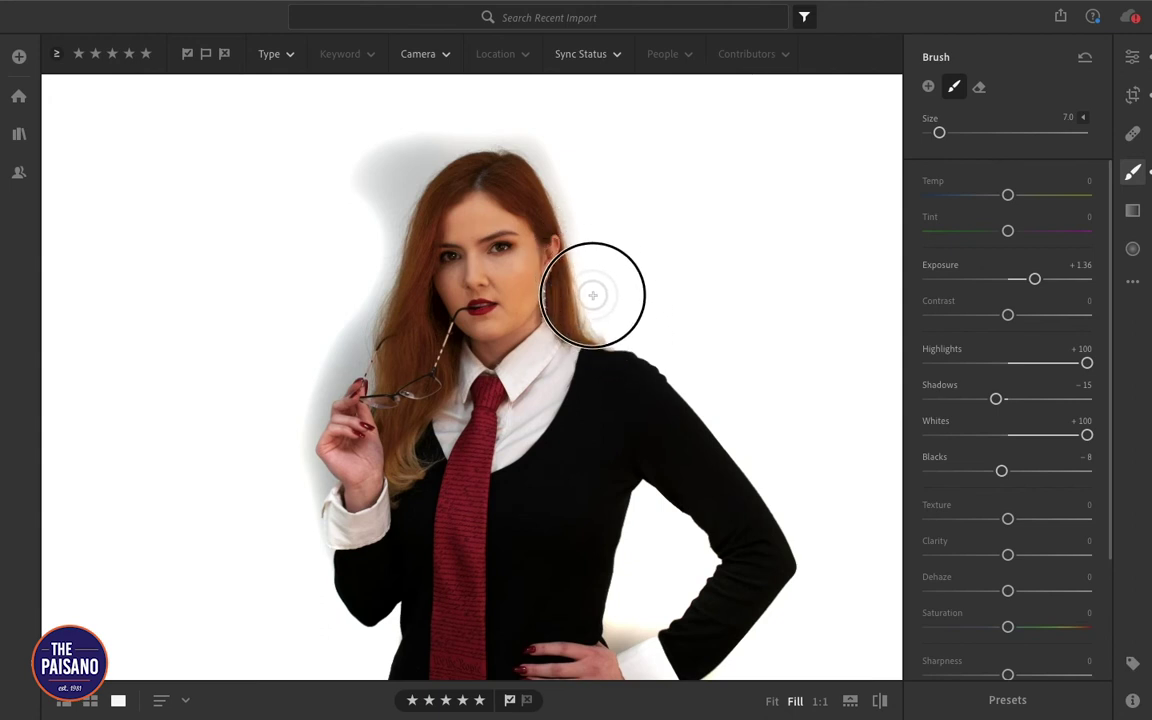
pyautogui.moveTo(617, 335)
pyautogui.mouseDown()
pyautogui.moveTo(595, 312)
pyautogui.moveTo(603, 328)
pyautogui.moveTo(591, 322)
pyautogui.moveTo(597, 306)
pyautogui.moveTo(622, 340)
pyautogui.mouseUp()
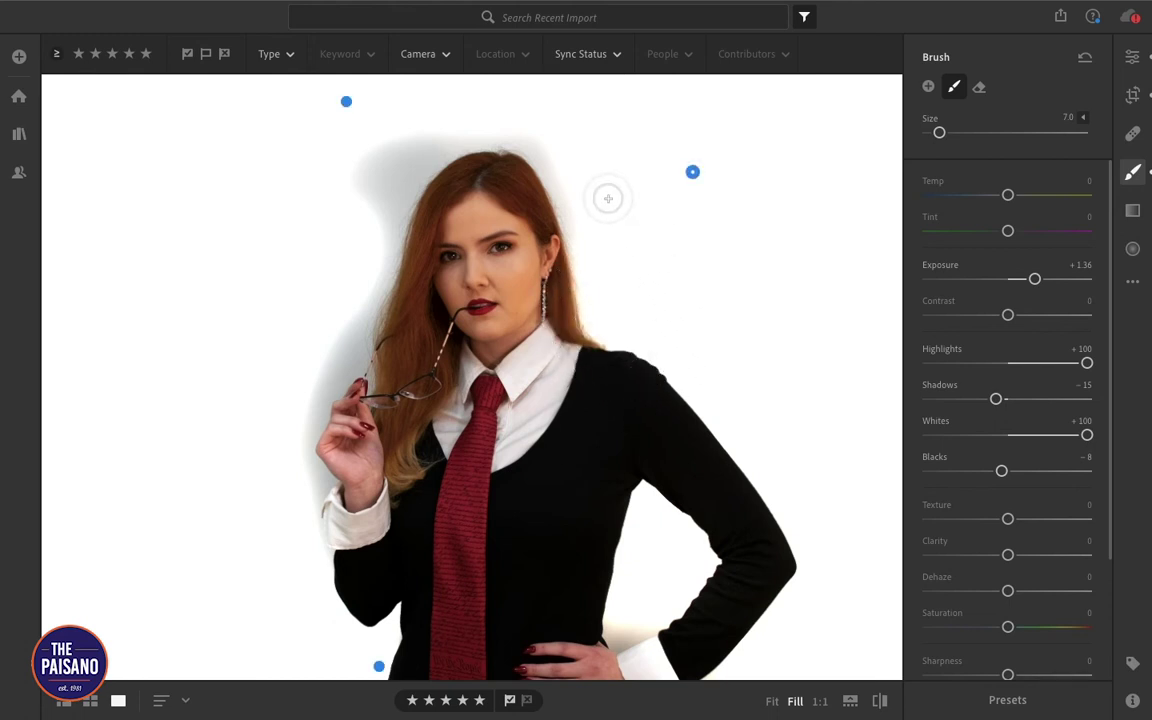
pyautogui.moveTo(596, 275)
pyautogui.mouseDown()
pyautogui.moveTo(597, 288)
pyautogui.moveTo(581, 273)
pyautogui.moveTo(566, 158)
pyautogui.mouseUp()
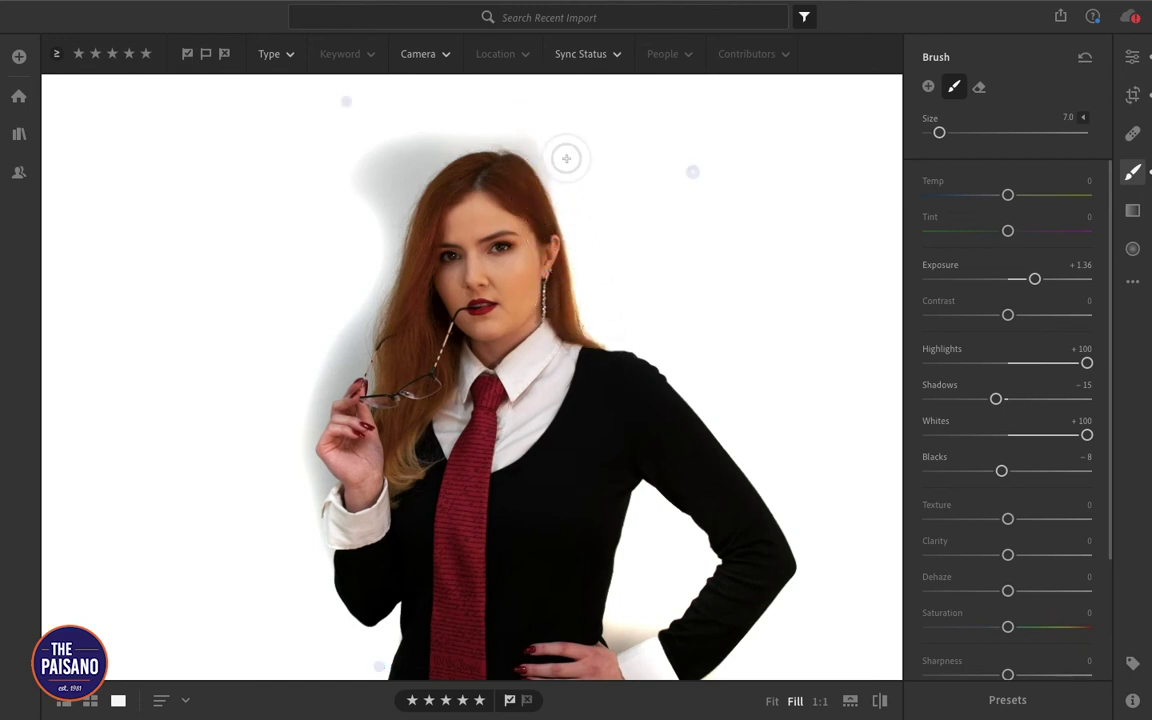
# Step: Brush out the grey shadow over the top of the head and down the hair on the glasses side
pyautogui.moveTo(598, 219)
pyautogui.mouseDown()
pyautogui.moveTo(512, 118)
pyautogui.moveTo(543, 149)
pyautogui.moveTo(517, 127)
pyautogui.moveTo(512, 177)
pyautogui.moveTo(497, 160)
pyautogui.moveTo(510, 193)
pyautogui.moveTo(500, 127)
pyautogui.moveTo(532, 131)
pyautogui.moveTo(432, 136)
pyautogui.moveTo(398, 156)
pyautogui.moveTo(411, 147)
pyautogui.moveTo(355, 123)
pyautogui.moveTo(455, 137)
pyautogui.moveTo(391, 206)
pyautogui.moveTo(365, 298)
pyautogui.moveTo(374, 336)
pyautogui.moveTo(352, 334)
pyautogui.moveTo(318, 300)
pyautogui.mouseUp()
pyautogui.hotkey('ctrl', 'z')
pyautogui.moveTo(399, 195)
pyautogui.mouseDown()
pyautogui.moveTo(394, 249)
pyautogui.moveTo(386, 231)
pyautogui.moveTo(355, 334)
pyautogui.moveTo(373, 290)
pyautogui.moveTo(373, 316)
pyautogui.moveTo(330, 311)
pyautogui.moveTo(383, 324)
pyautogui.moveTo(348, 348)
pyautogui.mouseUp()
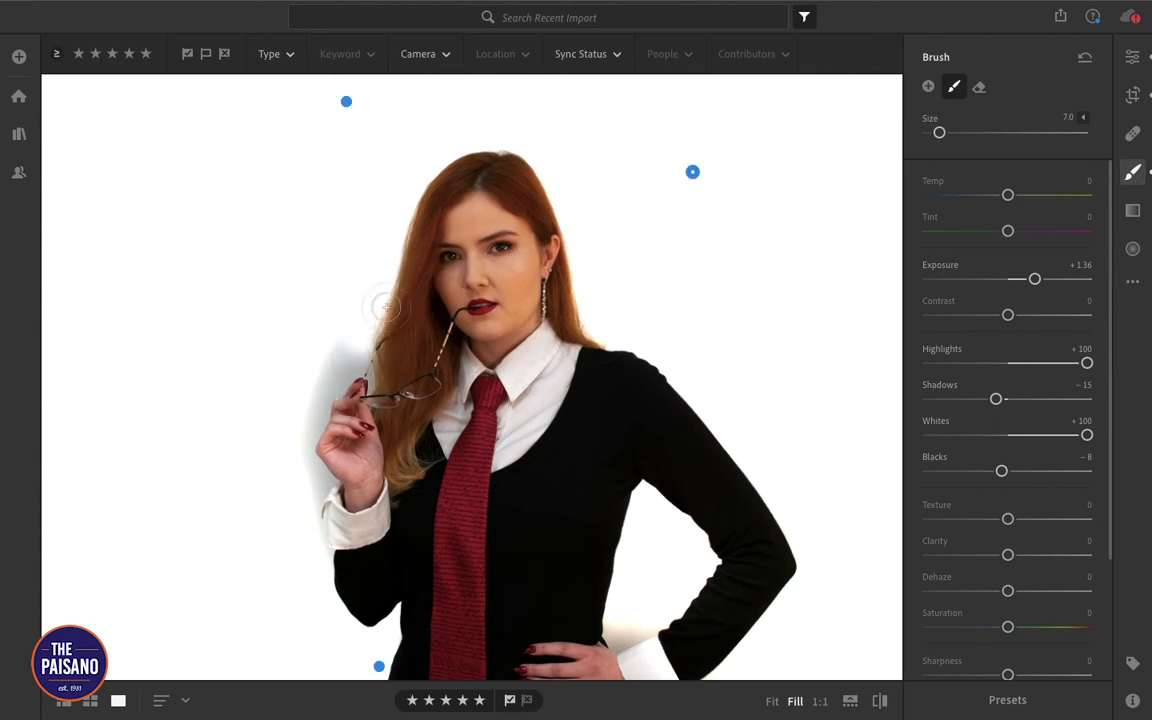
# Step: Examine the brushed edges around the collar, hair and glasses at close zoom and in the wider view
pyautogui.press('z')
pyautogui.press('z')
pyautogui.press('z')
pyautogui.press('z')
pyautogui.press('z')
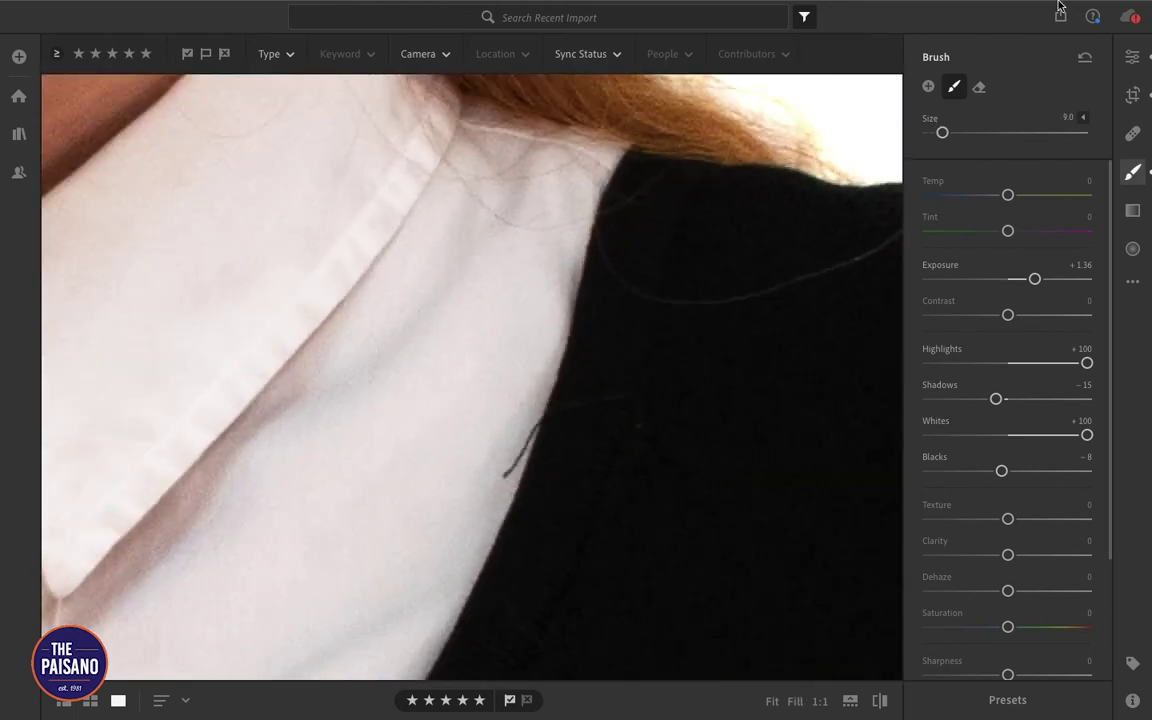
pyautogui.click(1132, 56)
pyautogui.moveTo(679, 262)
pyautogui.mouseDown()
pyautogui.moveTo(725, 422)
pyautogui.moveTo(665, 464)
pyautogui.moveTo(676, 352)
pyautogui.moveTo(663, 406)
pyautogui.moveTo(679, 437)
pyautogui.moveTo(627, 275)
pyautogui.moveTo(661, 365)
pyautogui.moveTo(674, 237)
pyautogui.moveTo(688, 221)
pyautogui.mouseUp()
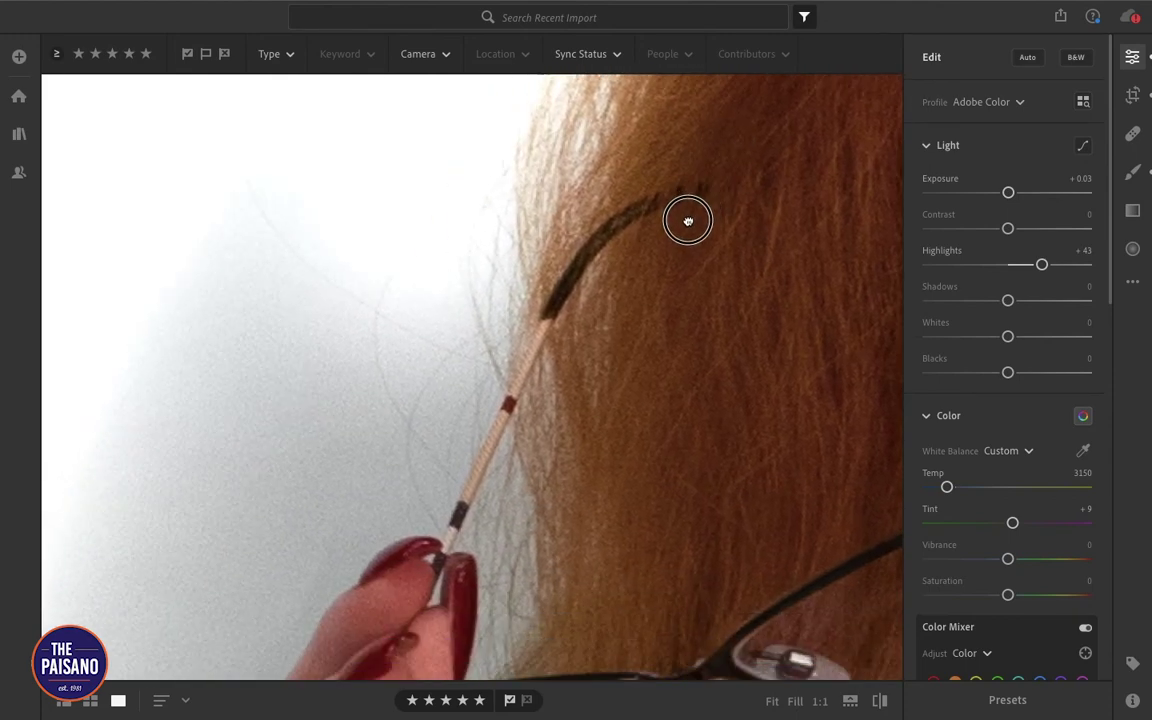
pyautogui.click(445, 216)
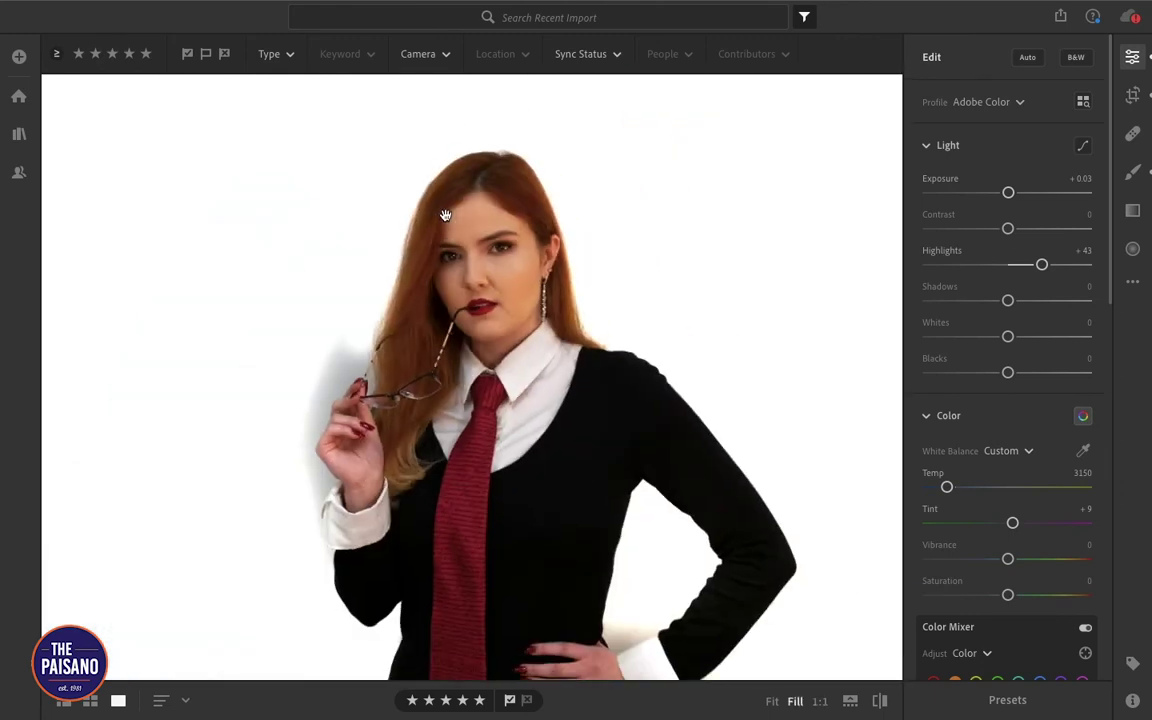
# Step: Set the brush to Exposure +1.04, Highlights +73 and Whites +16, and brush out the grey shadow beside the glasses and raised hand
pyautogui.click(445, 216)
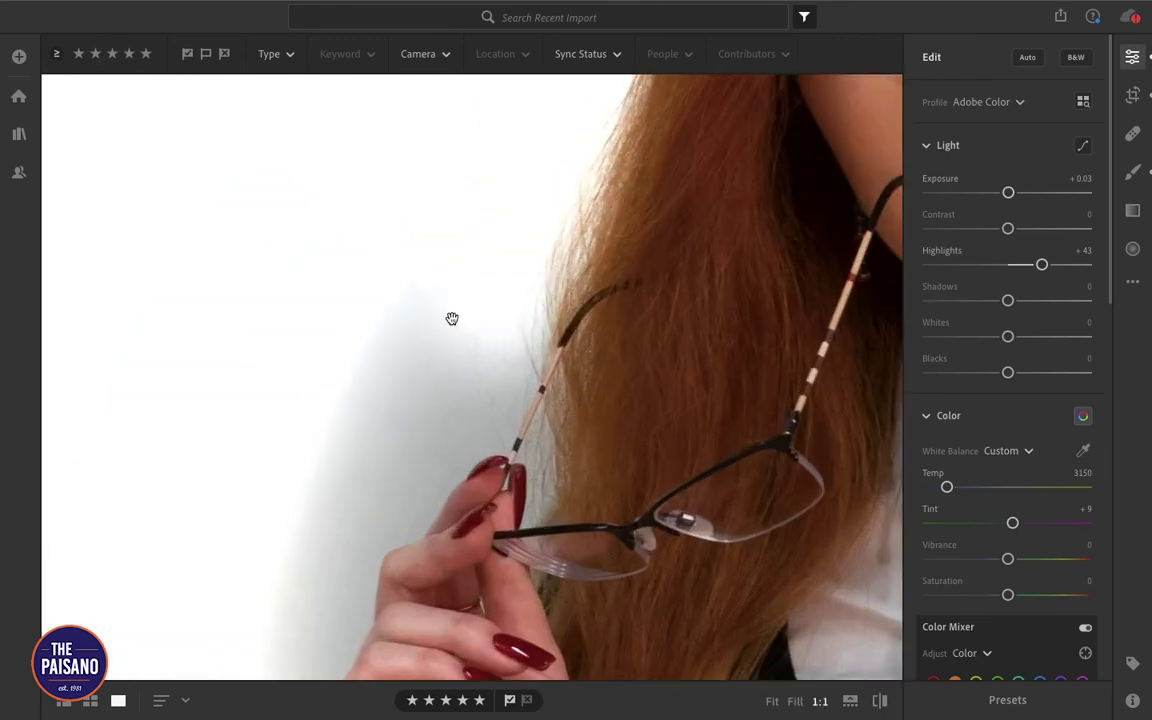
pyautogui.moveTo(452, 318); pyautogui.dragTo(485, 187)
pyautogui.click(1140, 170)
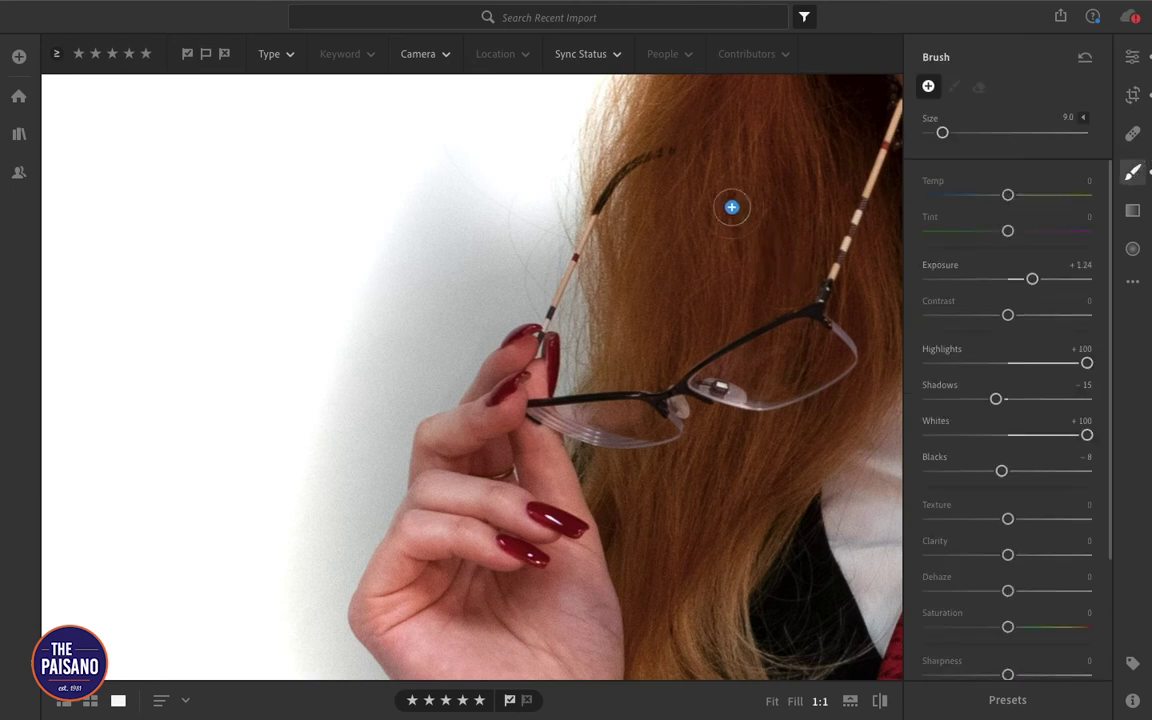
pyautogui.moveTo(462, 153)
pyautogui.mouseDown()
pyautogui.moveTo(304, 302)
pyautogui.moveTo(323, 313)
pyautogui.moveTo(466, 242)
pyautogui.moveTo(462, 266)
pyautogui.moveTo(513, 245)
pyautogui.moveTo(563, 162)
pyautogui.moveTo(565, 322)
pyautogui.moveTo(534, 248)
pyautogui.mouseUp()
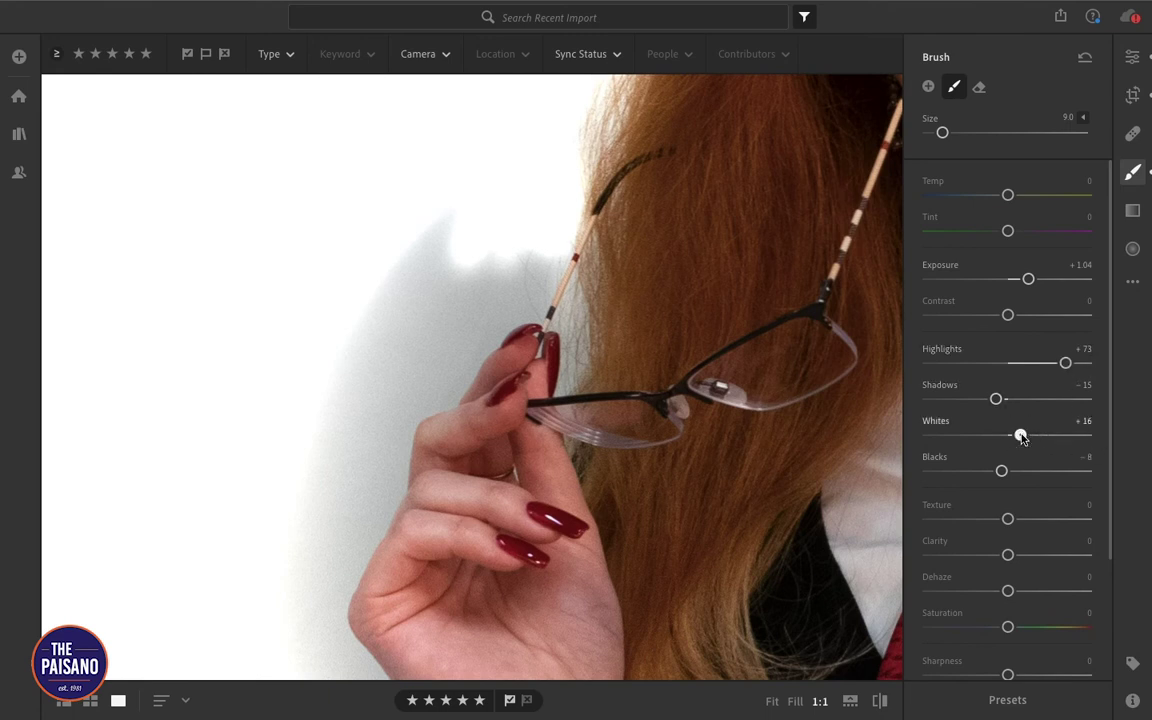
pyautogui.moveTo(457, 199)
pyautogui.mouseDown()
pyautogui.moveTo(401, 260)
pyautogui.moveTo(337, 386)
pyautogui.moveTo(585, 196)
pyautogui.moveTo(540, 309)
pyautogui.moveTo(543, 267)
pyautogui.moveTo(527, 298)
pyautogui.moveTo(544, 277)
pyautogui.moveTo(540, 247)
pyautogui.moveTo(507, 260)
pyautogui.moveTo(280, 507)
pyautogui.moveTo(332, 504)
pyautogui.moveTo(360, 478)
pyautogui.moveTo(532, 273)
pyautogui.mouseUp()
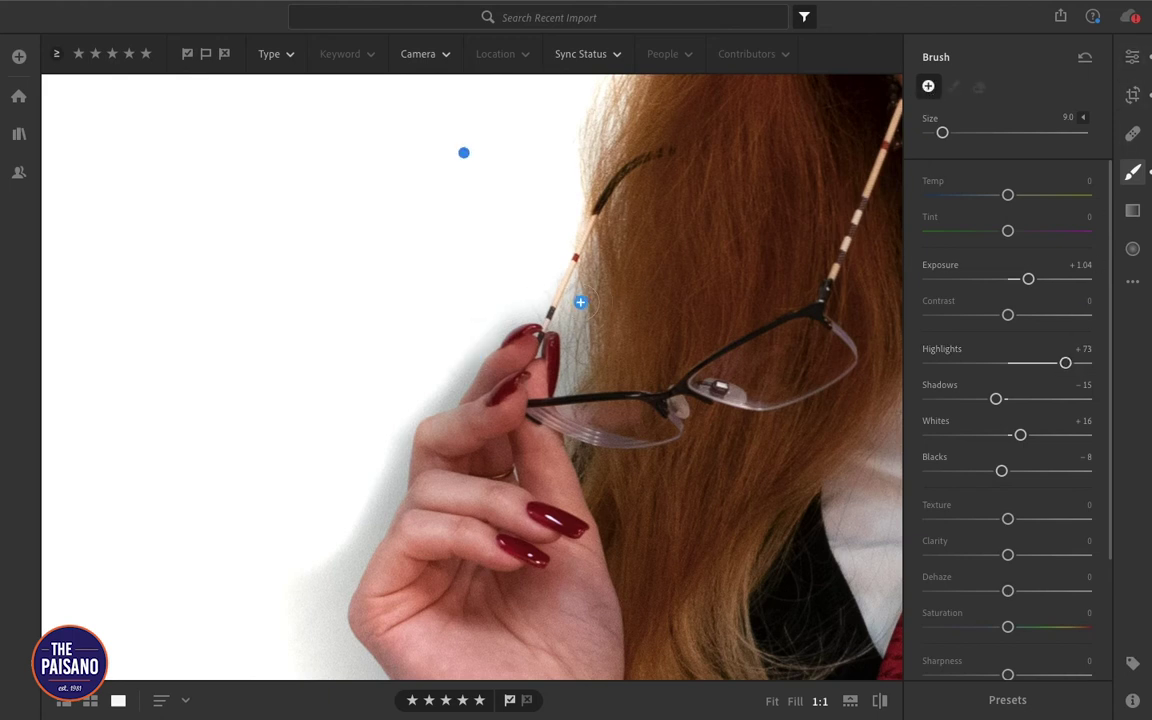
# Step: Brush a new adjustment between the glasses arm and the hair, and clear the grey shadow around the raised fingers and hand
pyautogui.moveTo(574, 285)
pyautogui.mouseDown()
pyautogui.moveTo(550, 363)
pyautogui.moveTo(578, 309)
pyautogui.moveTo(586, 233)
pyautogui.moveTo(553, 309)
pyautogui.moveTo(545, 381)
pyautogui.moveTo(560, 386)
pyautogui.moveTo(553, 334)
pyautogui.moveTo(542, 365)
pyautogui.moveTo(555, 355)
pyautogui.moveTo(528, 400)
pyautogui.mouseUp()
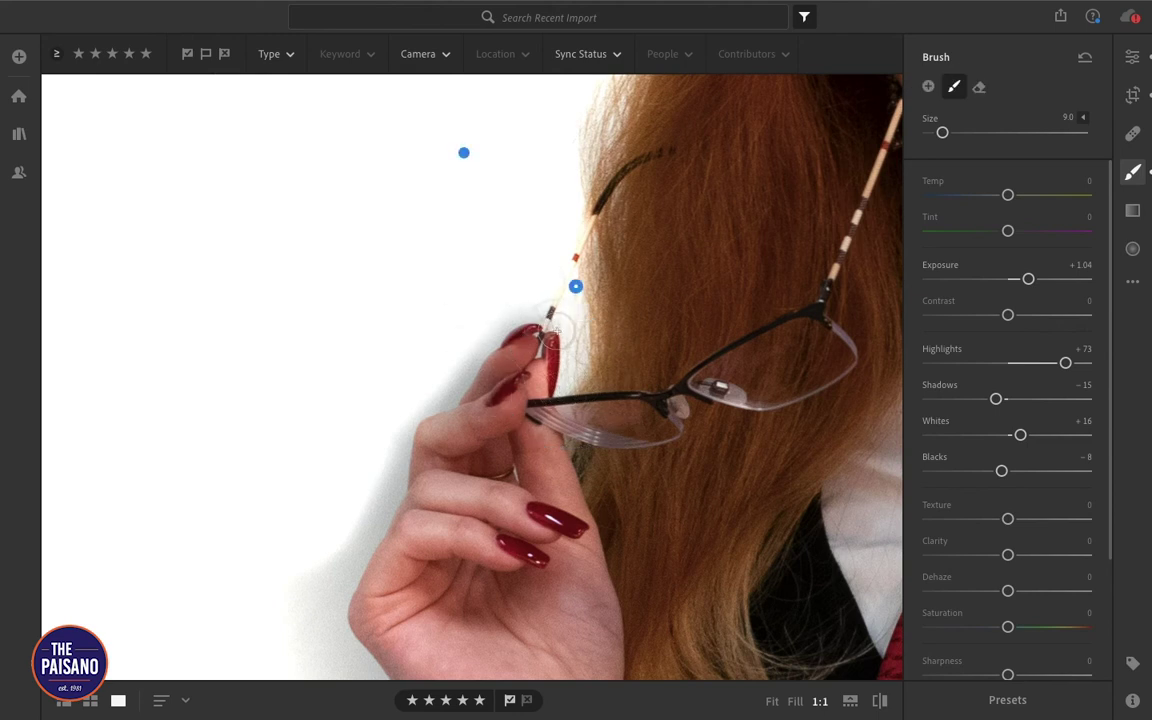
pyautogui.moveTo(545, 320)
pyautogui.mouseDown()
pyautogui.moveTo(522, 375)
pyautogui.moveTo(489, 334)
pyautogui.moveTo(435, 397)
pyautogui.moveTo(491, 337)
pyautogui.moveTo(393, 481)
pyautogui.moveTo(450, 387)
pyautogui.moveTo(437, 386)
pyautogui.moveTo(360, 486)
pyautogui.moveTo(351, 557)
pyautogui.moveTo(391, 458)
pyautogui.moveTo(365, 542)
pyautogui.moveTo(321, 609)
pyautogui.moveTo(288, 560)
pyautogui.moveTo(296, 493)
pyautogui.mouseUp()
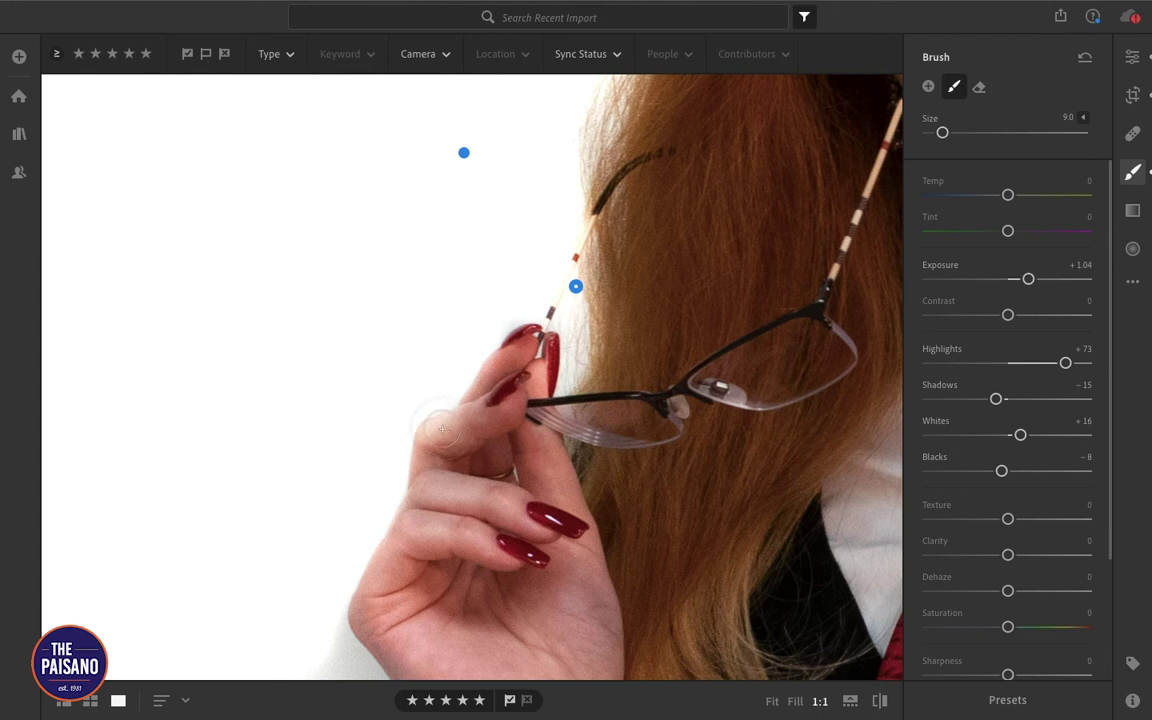
pyautogui.moveTo(504, 311)
pyautogui.mouseDown()
pyautogui.moveTo(504, 321)
pyautogui.moveTo(544, 292)
pyautogui.mouseUp()
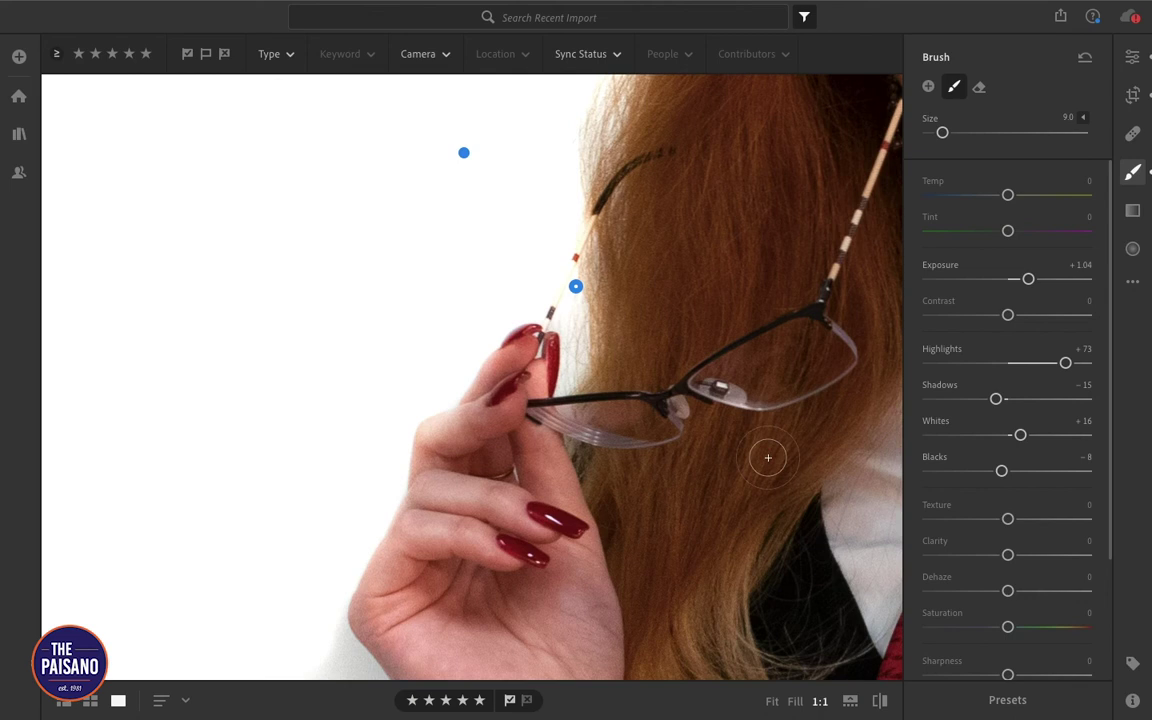
pyautogui.scroll(-2, 1108, 270)
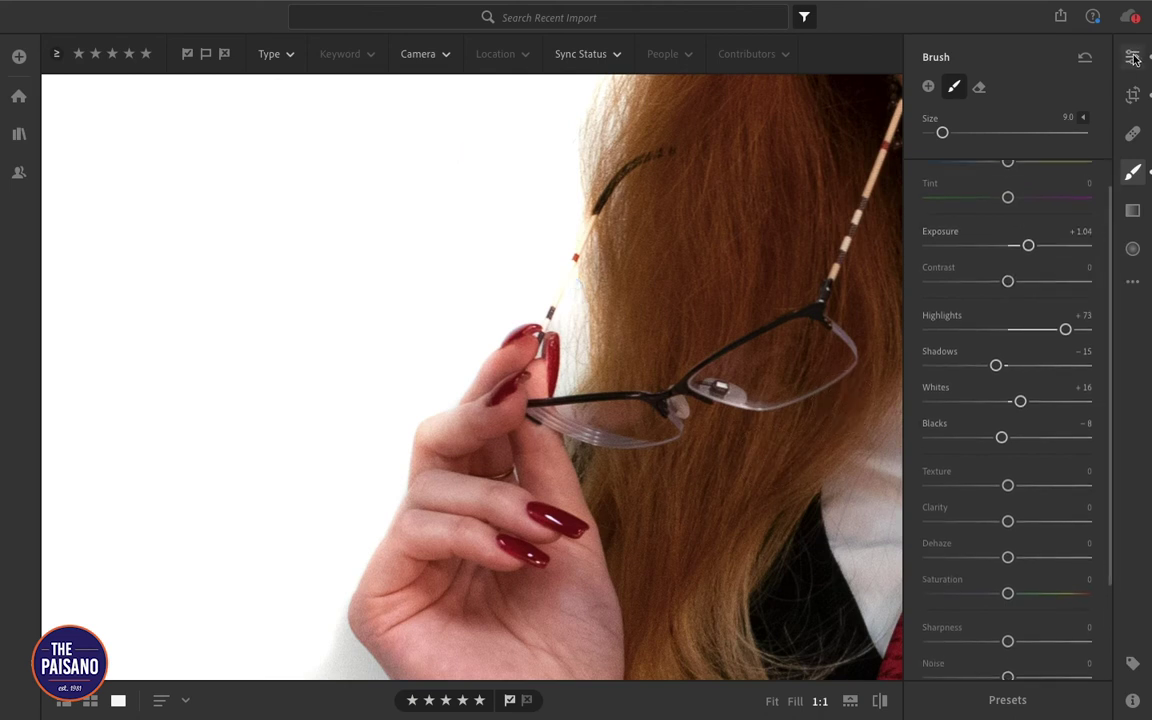
# Step: Brush out the shadow along the raised wrist and shirt cuff, undoing one stroke and repainting beside the cuff
pyautogui.click(1133, 174)
pyautogui.moveTo(340, 410)
pyautogui.mouseDown()
pyautogui.moveTo(380, 178)
pyautogui.moveTo(368, 20)
pyautogui.mouseUp()
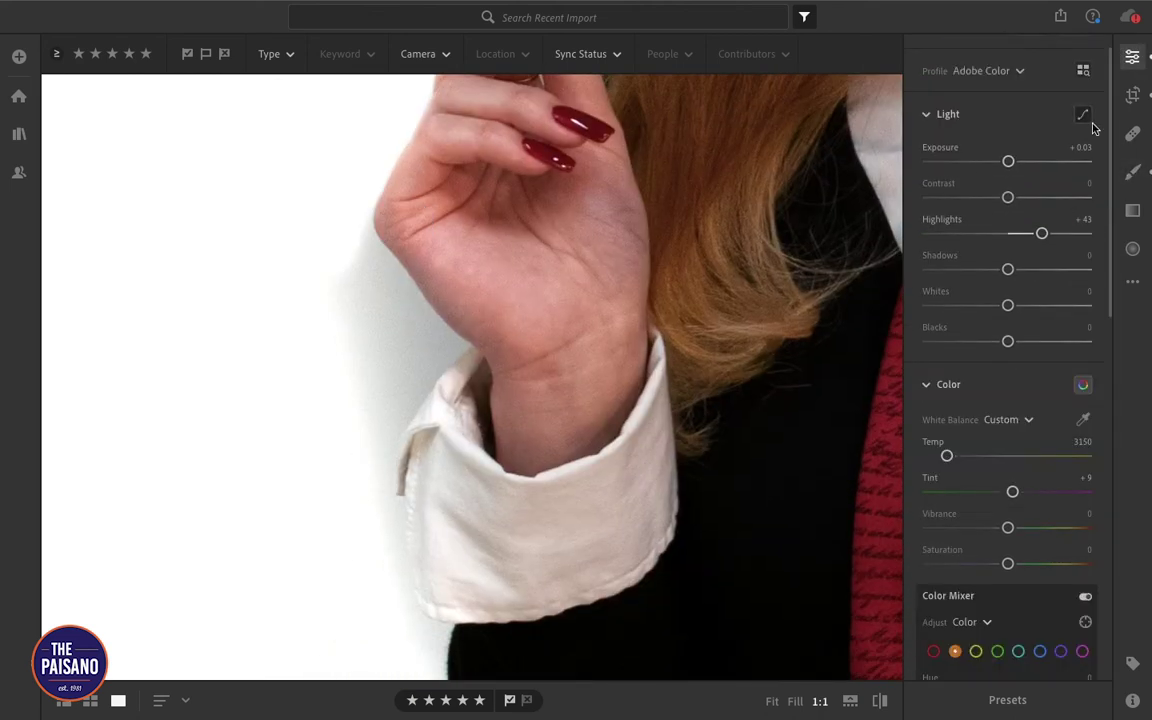
pyautogui.click(1132, 170)
pyautogui.moveTo(358, 251)
pyautogui.mouseDown()
pyautogui.moveTo(426, 321)
pyautogui.moveTo(432, 357)
pyautogui.moveTo(460, 342)
pyautogui.moveTo(403, 307)
pyautogui.moveTo(425, 307)
pyautogui.moveTo(417, 334)
pyautogui.moveTo(435, 345)
pyautogui.moveTo(450, 335)
pyautogui.moveTo(374, 302)
pyautogui.moveTo(365, 371)
pyautogui.moveTo(415, 372)
pyautogui.moveTo(409, 387)
pyautogui.moveTo(435, 360)
pyautogui.mouseUp()
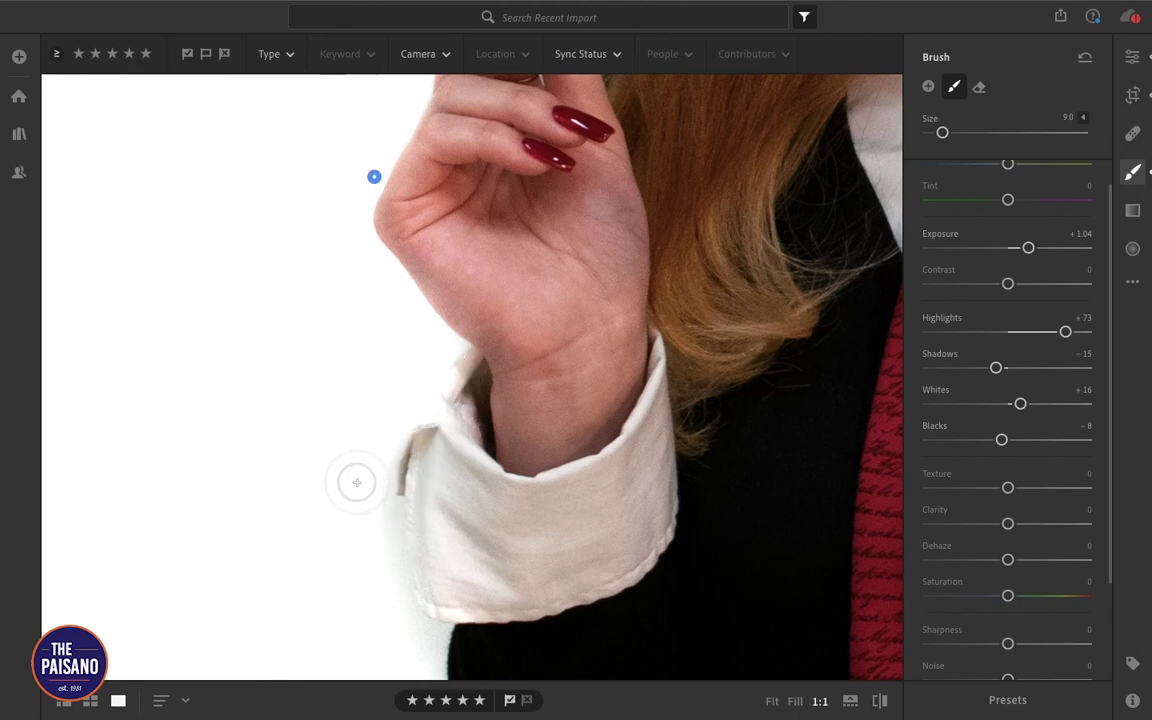
pyautogui.hotkey('ctrl', 'z')
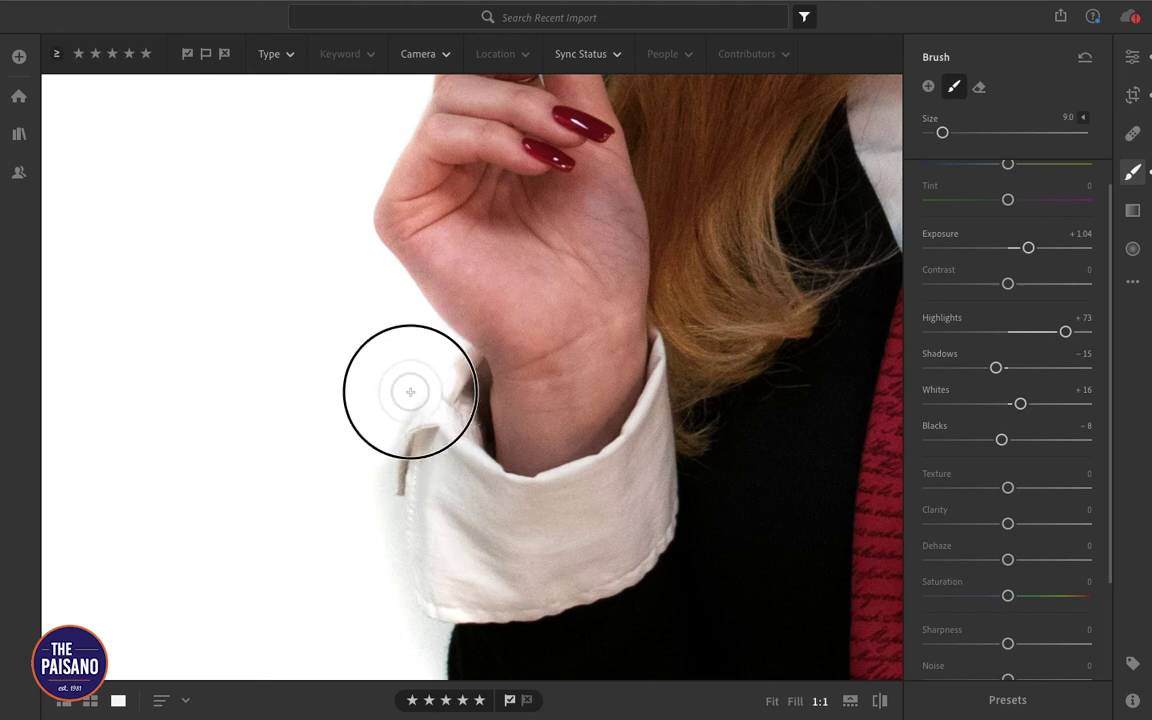
pyautogui.moveTo(396, 378)
pyautogui.mouseDown()
pyautogui.moveTo(373, 391)
pyautogui.moveTo(346, 538)
pyautogui.mouseUp()
pyautogui.moveTo(371, 471)
pyautogui.mouseDown()
pyautogui.moveTo(375, 517)
pyautogui.moveTo(386, 509)
pyautogui.moveTo(381, 635)
pyautogui.moveTo(421, 630)
pyautogui.moveTo(461, 651)
pyautogui.moveTo(411, 630)
pyautogui.moveTo(463, 625)
pyautogui.moveTo(342, 600)
pyautogui.mouseUp()
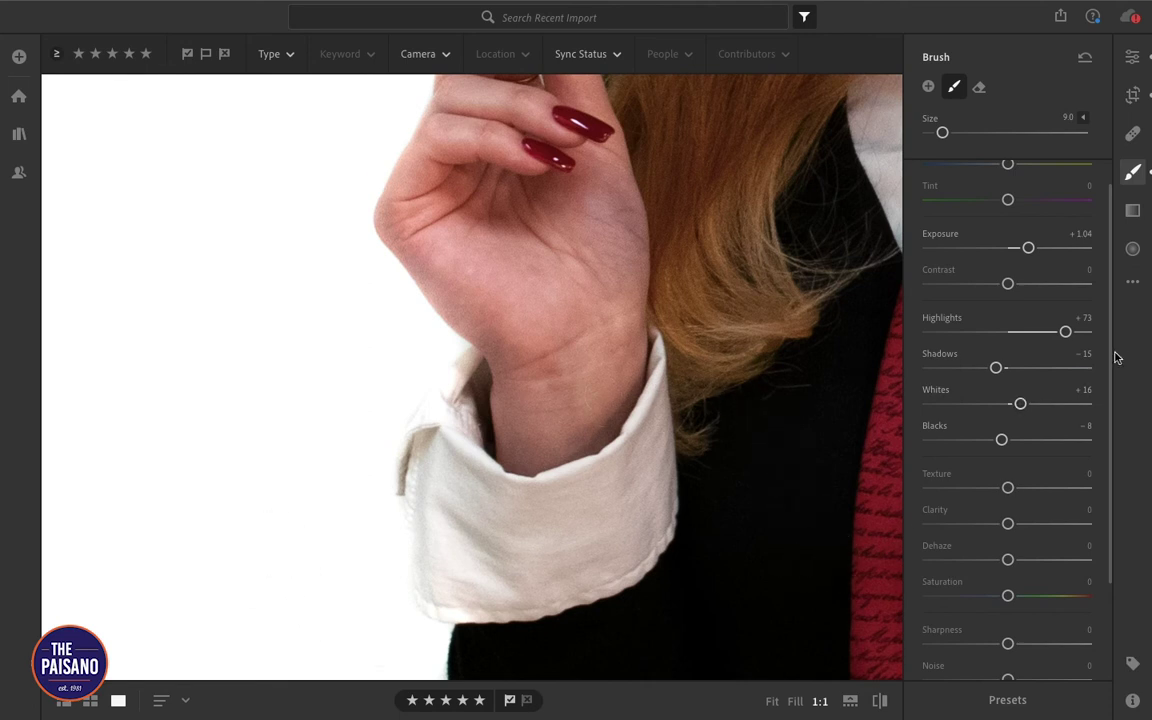
# Step: Brush the backdrop white along the black sleeve edge just below the raised cuff
pyautogui.click(1132, 57)
pyautogui.moveTo(600, 550)
pyautogui.mouseDown()
pyautogui.moveTo(594, 46)
pyautogui.moveTo(722, 330)
pyautogui.mouseUp()
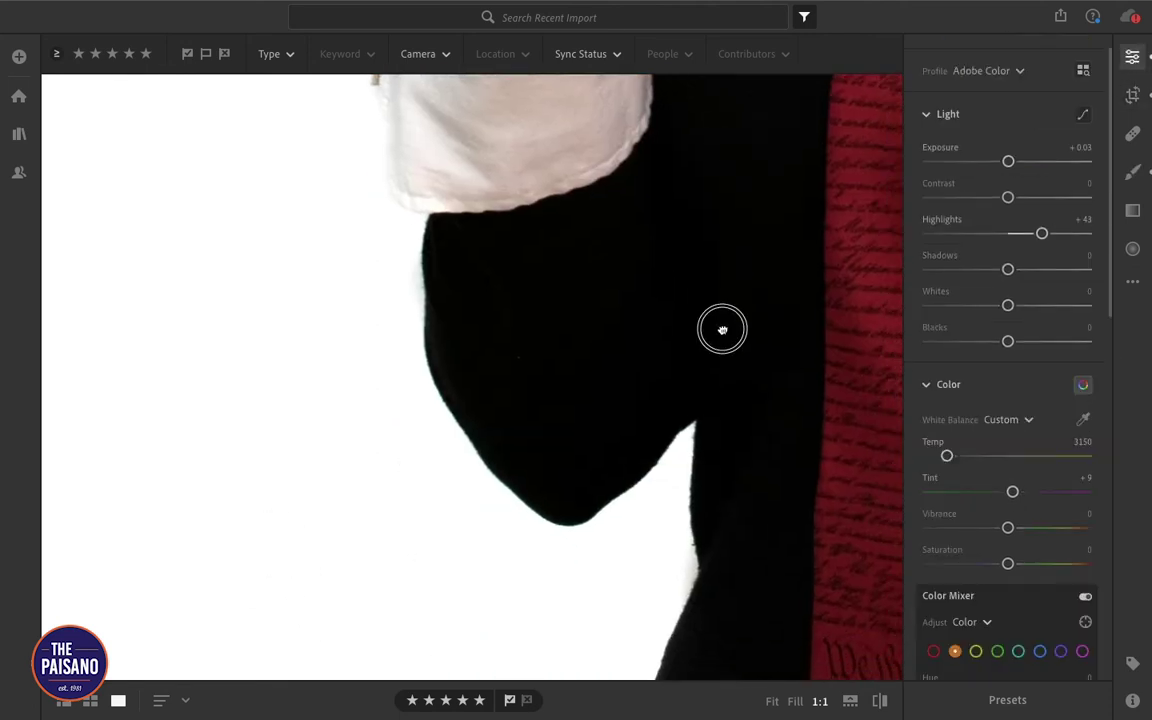
pyautogui.click(1131, 176)
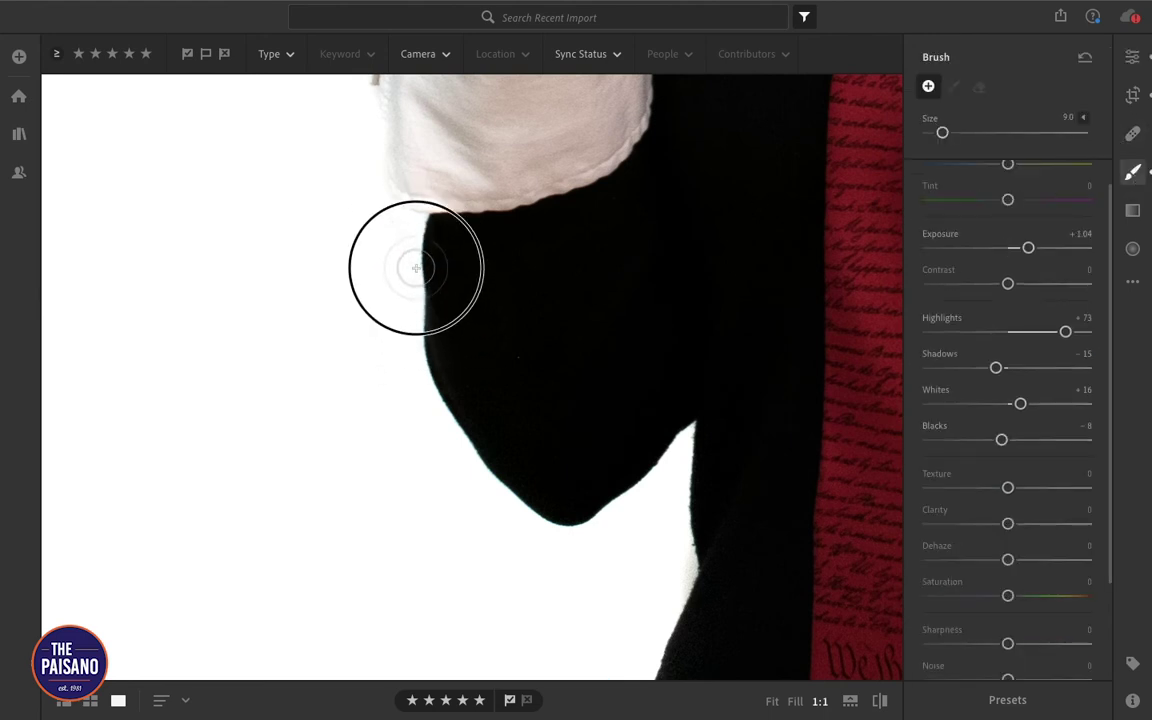
pyautogui.moveTo(400, 256)
pyautogui.mouseDown()
pyautogui.moveTo(416, 270)
pyautogui.moveTo(399, 417)
pyautogui.mouseUp()
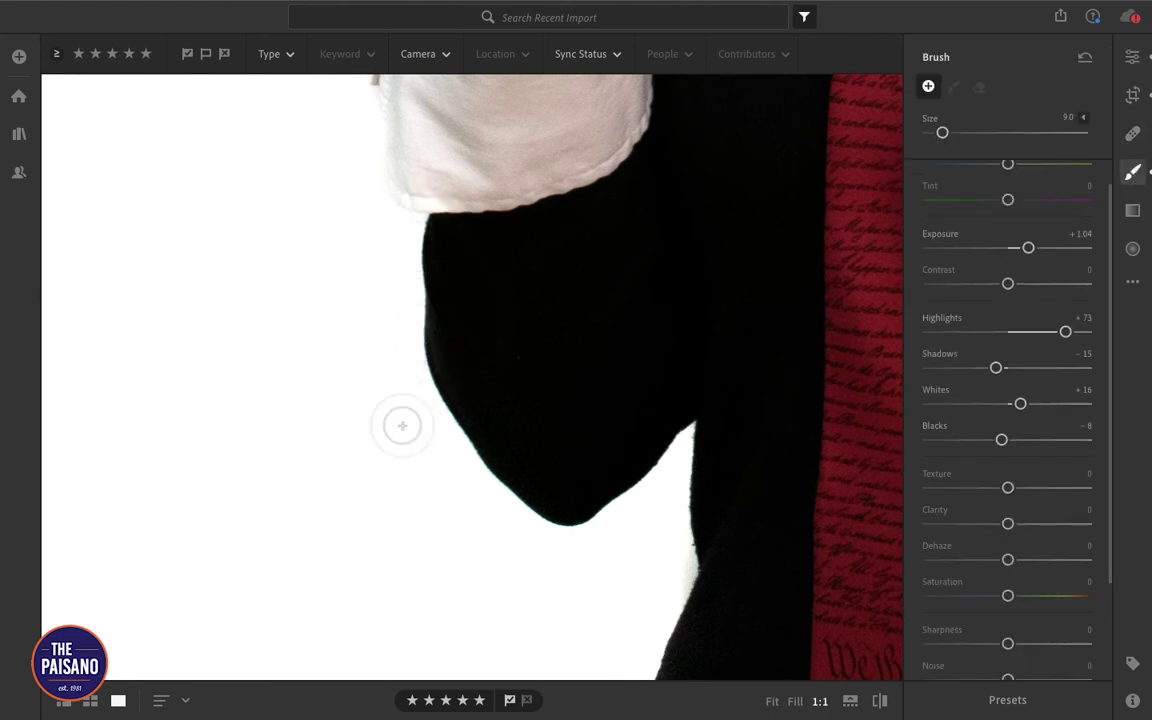
# Step: Examine the remaining backdrop shadows around the hand on the hip and its cuff in the wider view and close up
pyautogui.click(1132, 57)
pyautogui.press('z')
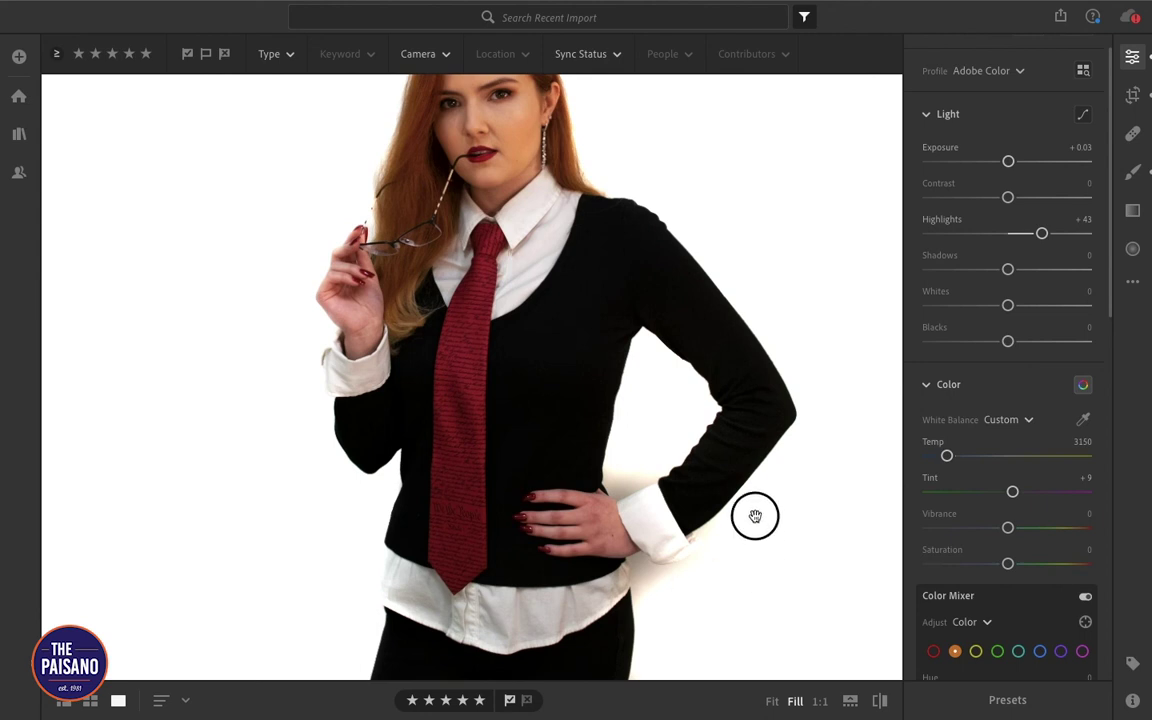
pyautogui.moveTo(638, 336); pyautogui.dragTo(617, 485)
pyautogui.moveTo(630, 550); pyautogui.dragTo(599, 474)
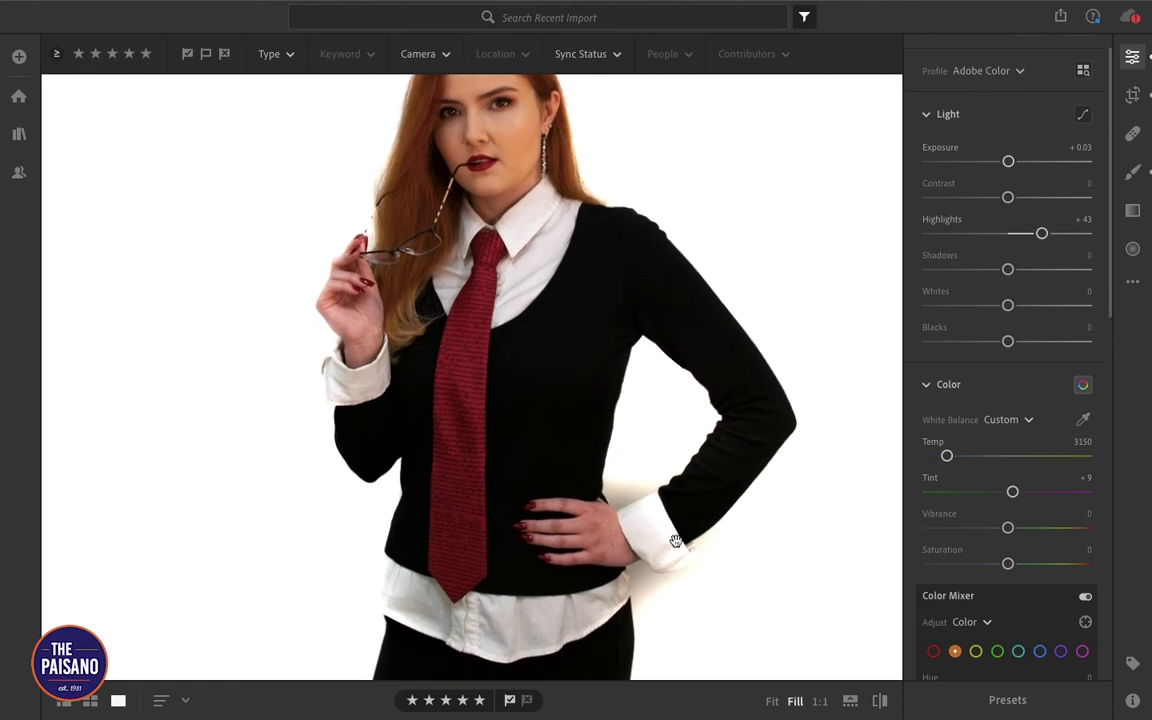
pyautogui.moveTo(676, 541); pyautogui.dragTo(673, 522)
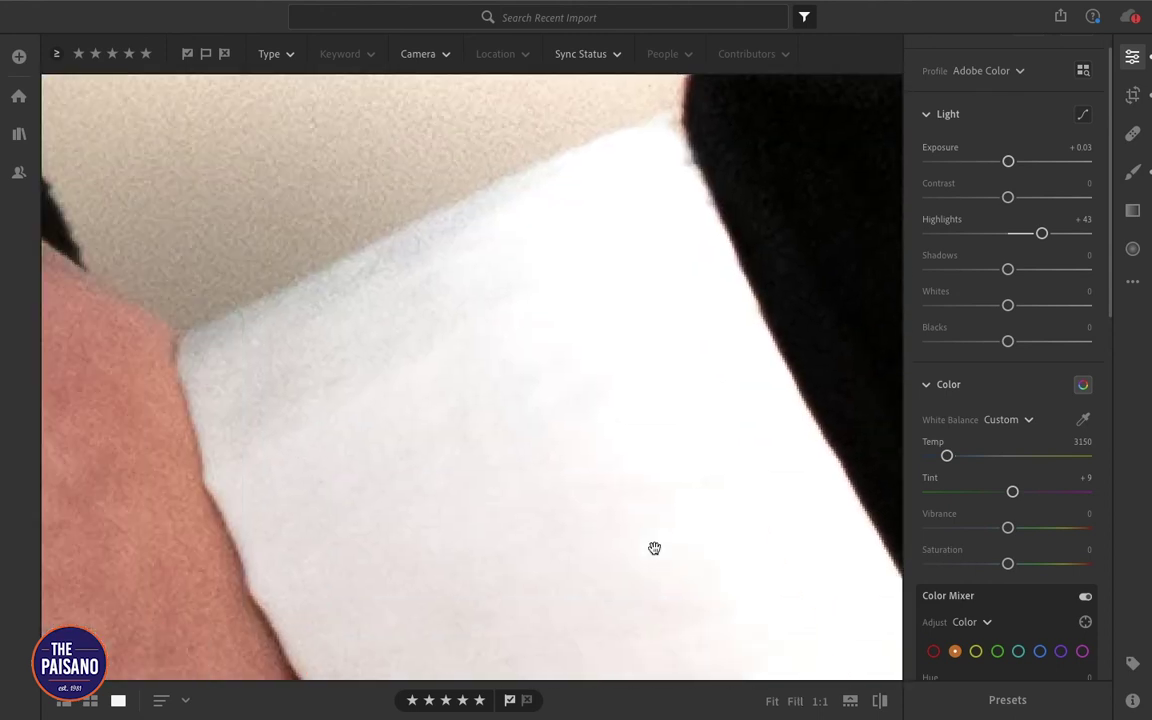
pyautogui.click(654, 548)
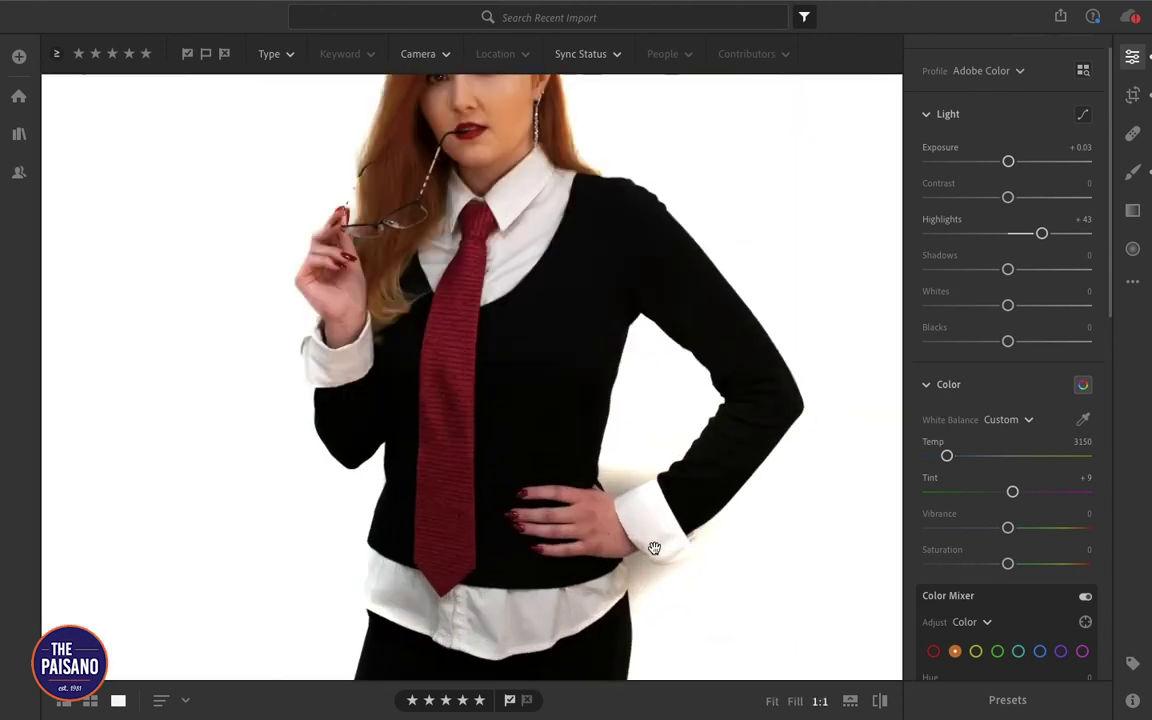
pyautogui.click(654, 548)
pyautogui.click(753, 218)
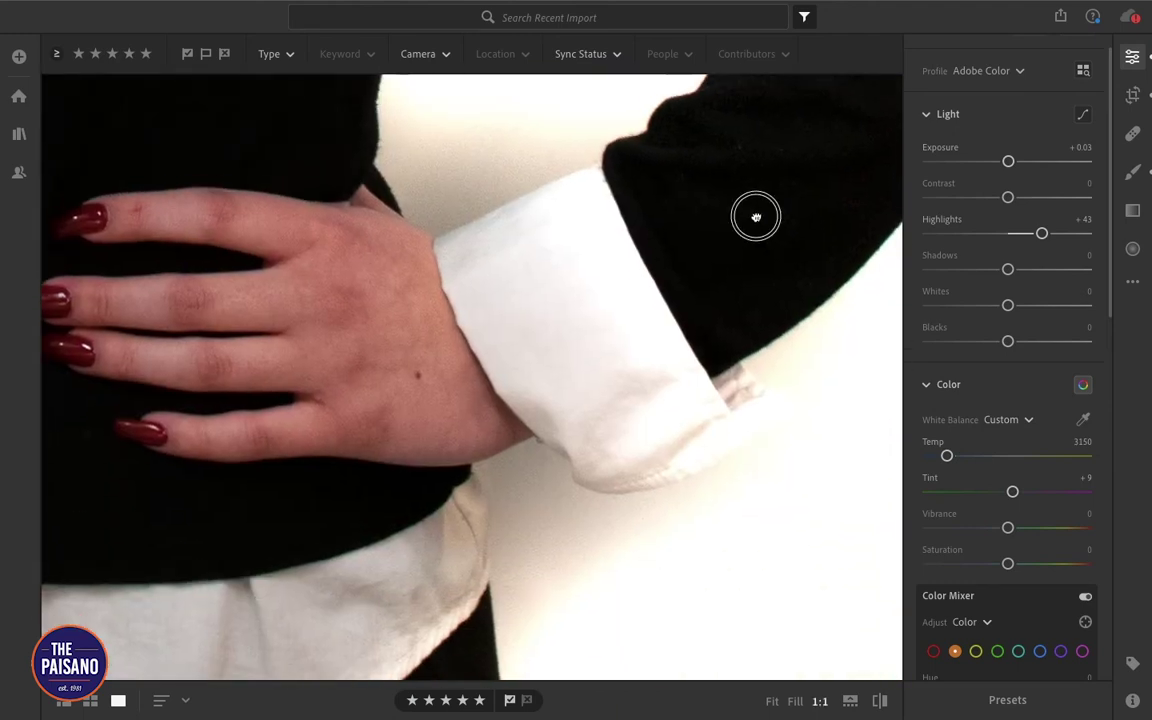
# Step: Try brushing the backdrop gap between the waist, hip hand and cuff, and undo the strokes
pyautogui.click(1133, 176)
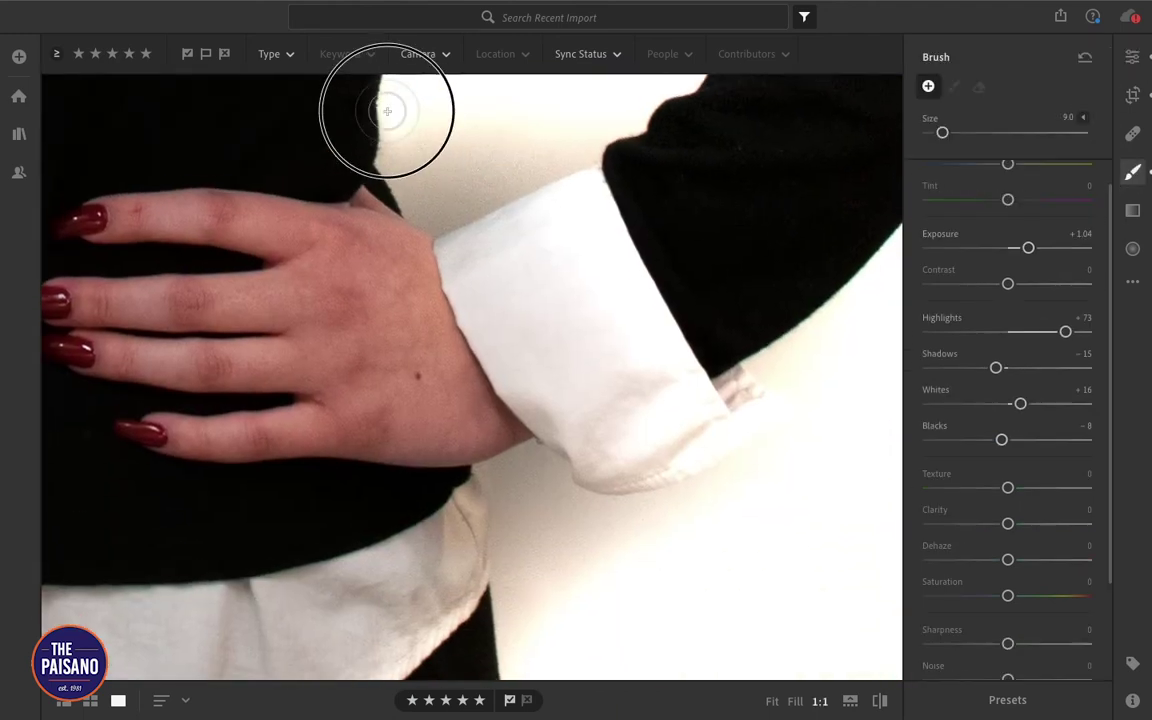
pyautogui.moveTo(420, 212)
pyautogui.mouseDown()
pyautogui.moveTo(478, 189)
pyautogui.moveTo(424, 217)
pyautogui.moveTo(427, 208)
pyautogui.moveTo(486, 192)
pyautogui.moveTo(527, 151)
pyautogui.moveTo(446, 212)
pyautogui.moveTo(413, 218)
pyautogui.moveTo(501, 179)
pyautogui.moveTo(468, 183)
pyautogui.mouseUp()
pyautogui.hotkey('ctrl', 'z')
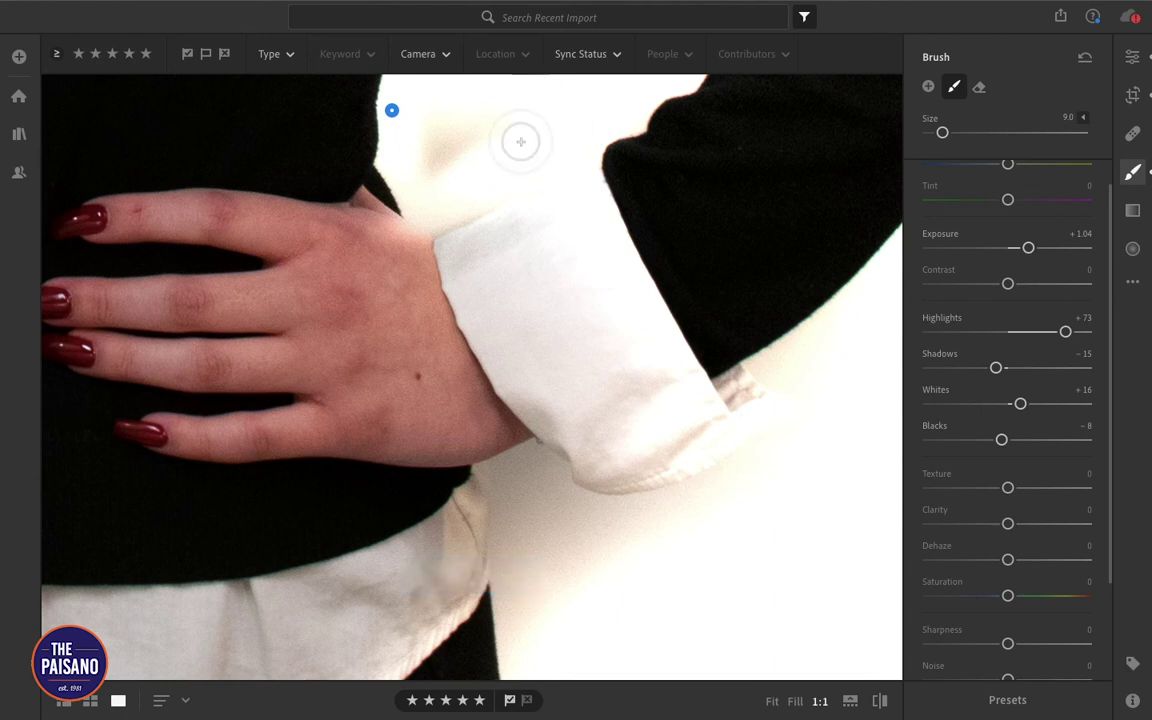
pyautogui.hotkey('ctrl', 'z')
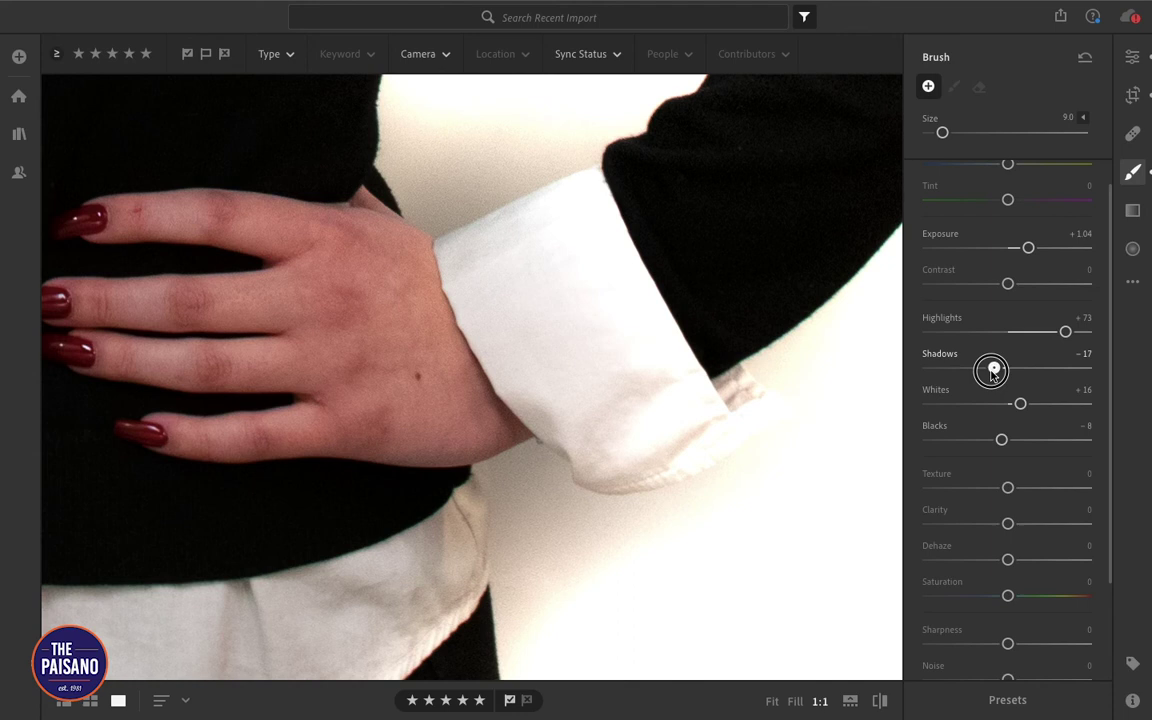
# Step: Set Shadows to -25 and brush the gap inside the bent arm white, finishing along the cuff edge with a new size 4 adjustment
pyautogui.moveTo(993, 372); pyautogui.dragTo(987, 372)
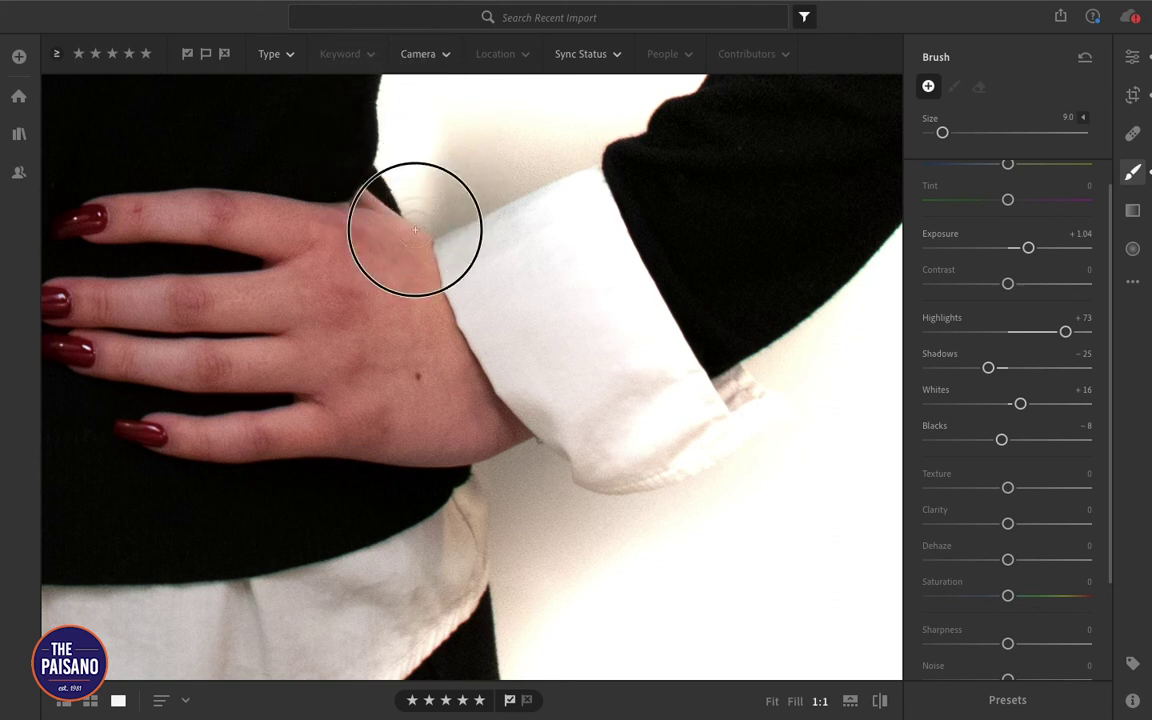
pyautogui.moveTo(424, 128)
pyautogui.mouseDown()
pyautogui.moveTo(524, 162)
pyautogui.moveTo(631, 145)
pyautogui.moveTo(491, 154)
pyautogui.moveTo(441, 99)
pyautogui.moveTo(435, 206)
pyautogui.moveTo(481, 157)
pyautogui.mouseUp()
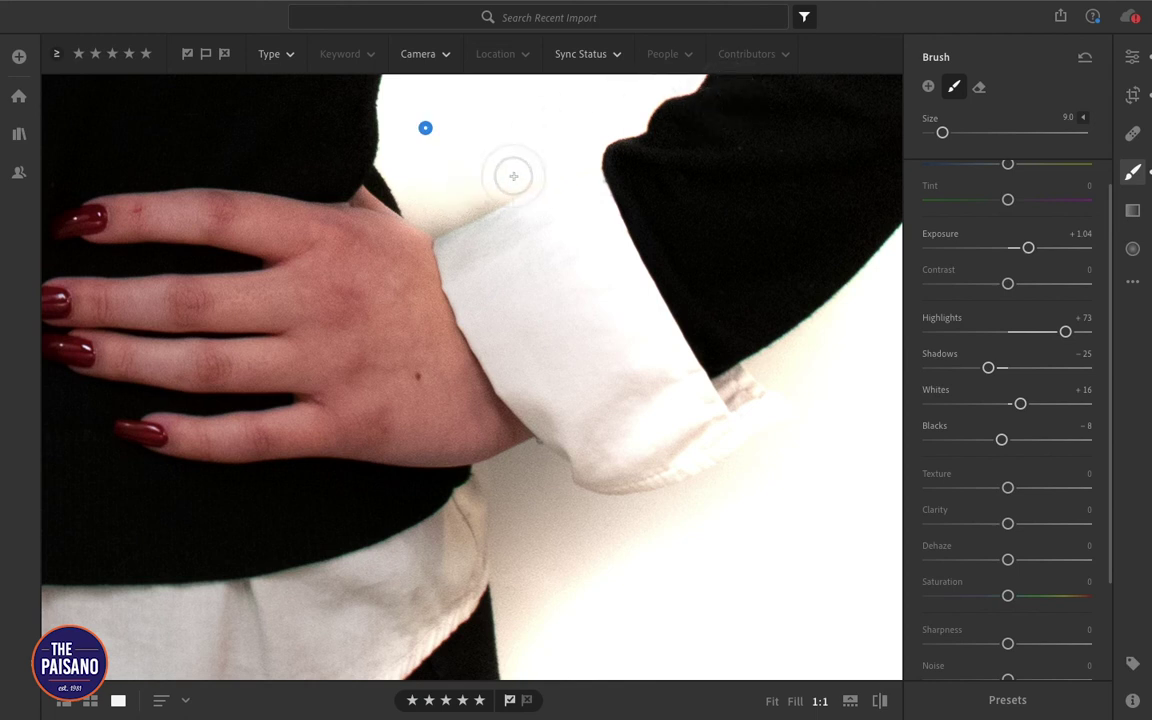
pyautogui.press('[')
pyautogui.press('[')
pyautogui.press('[')
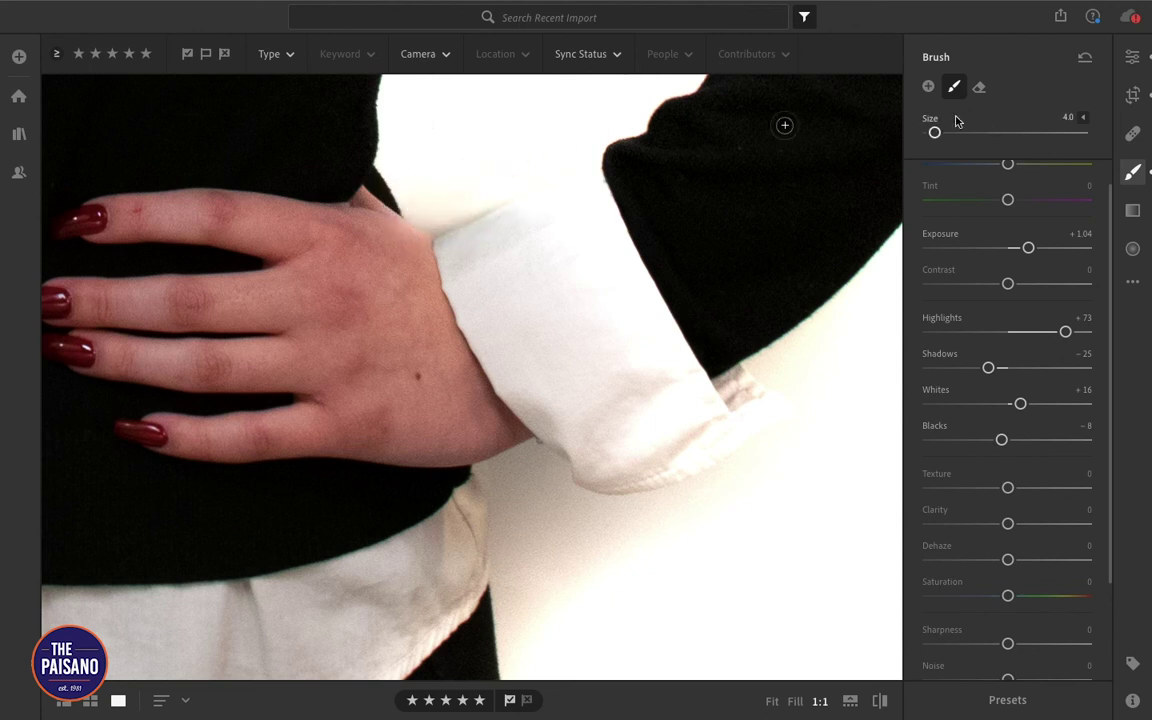
pyautogui.click(928, 86)
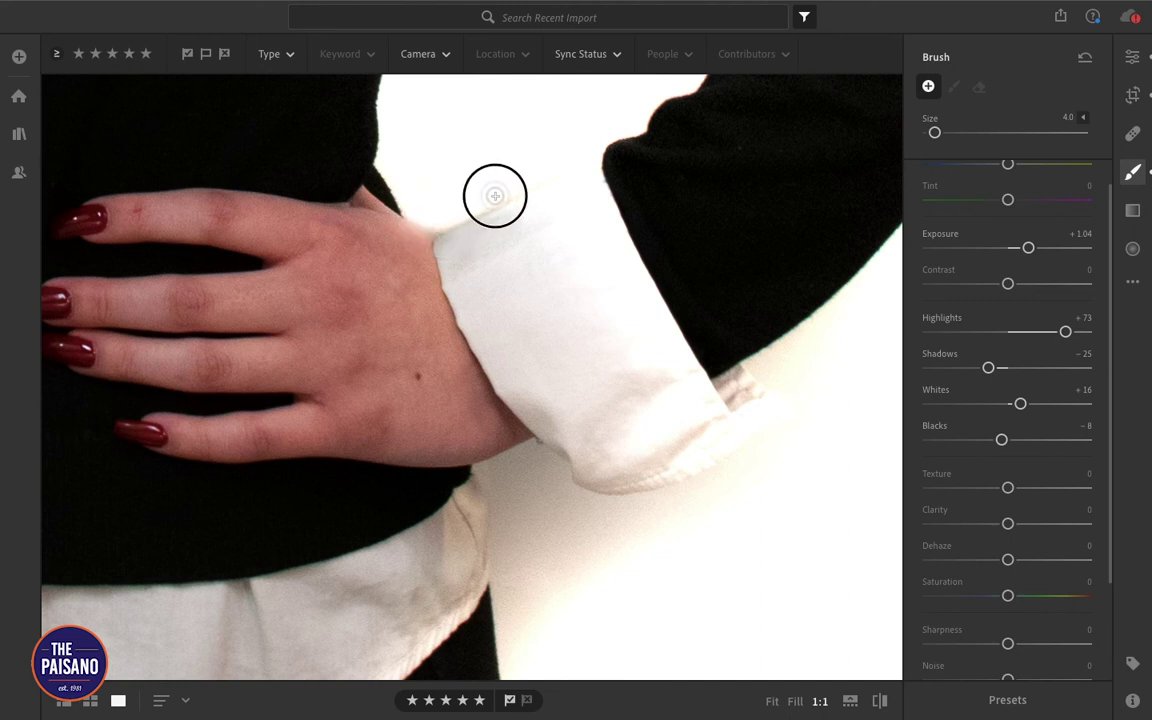
pyautogui.moveTo(501, 194)
pyautogui.mouseDown()
pyautogui.moveTo(440, 218)
pyautogui.moveTo(473, 206)
pyautogui.moveTo(440, 227)
pyautogui.moveTo(450, 231)
pyautogui.moveTo(437, 226)
pyautogui.mouseUp()
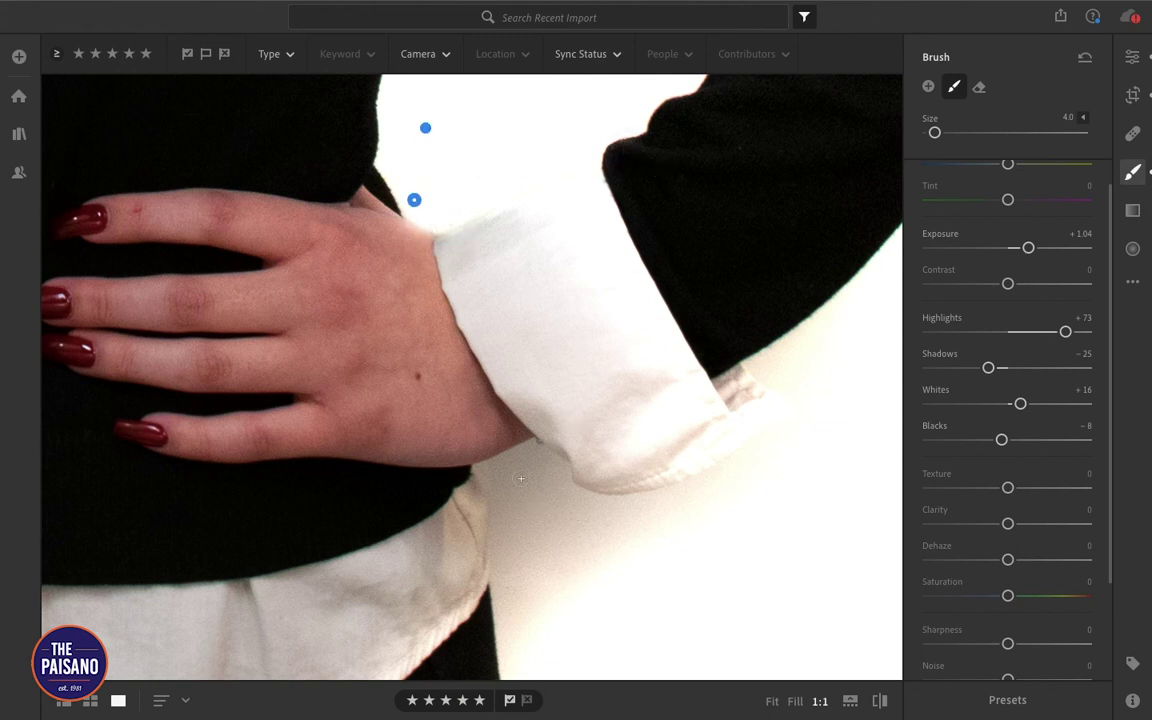
# Step: Brush out the shadow below the forearm and cuff, using size 10 and a new adjustment between the wrist and shirt hem
pyautogui.moveTo(534, 448)
pyautogui.mouseDown()
pyautogui.moveTo(488, 469)
pyautogui.moveTo(537, 444)
pyautogui.moveTo(557, 467)
pyautogui.moveTo(530, 447)
pyautogui.moveTo(550, 476)
pyautogui.moveTo(545, 463)
pyautogui.moveTo(591, 511)
pyautogui.moveTo(533, 457)
pyautogui.moveTo(497, 463)
pyautogui.moveTo(506, 457)
pyautogui.moveTo(484, 487)
pyautogui.moveTo(483, 471)
pyautogui.moveTo(499, 501)
pyautogui.moveTo(481, 469)
pyautogui.moveTo(505, 598)
pyautogui.moveTo(503, 503)
pyautogui.moveTo(502, 550)
pyautogui.moveTo(490, 489)
pyautogui.moveTo(533, 450)
pyautogui.moveTo(514, 487)
pyautogui.moveTo(642, 539)
pyautogui.moveTo(573, 489)
pyautogui.moveTo(616, 506)
pyautogui.moveTo(735, 468)
pyautogui.mouseUp()
pyautogui.moveTo(815, 345)
pyautogui.mouseDown()
pyautogui.moveTo(800, 327)
pyautogui.moveTo(789, 396)
pyautogui.moveTo(764, 366)
pyautogui.moveTo(825, 329)
pyautogui.moveTo(671, 532)
pyautogui.moveTo(555, 612)
pyautogui.mouseUp()
pyautogui.press(']')
pyautogui.press(']')
pyautogui.press(']')
pyautogui.moveTo(583, 552)
pyautogui.mouseDown()
pyautogui.moveTo(634, 537)
pyautogui.moveTo(589, 547)
pyautogui.moveTo(533, 501)
pyautogui.moveTo(553, 589)
pyautogui.moveTo(522, 574)
pyautogui.moveTo(514, 655)
pyautogui.moveTo(532, 552)
pyautogui.moveTo(517, 505)
pyautogui.mouseUp()
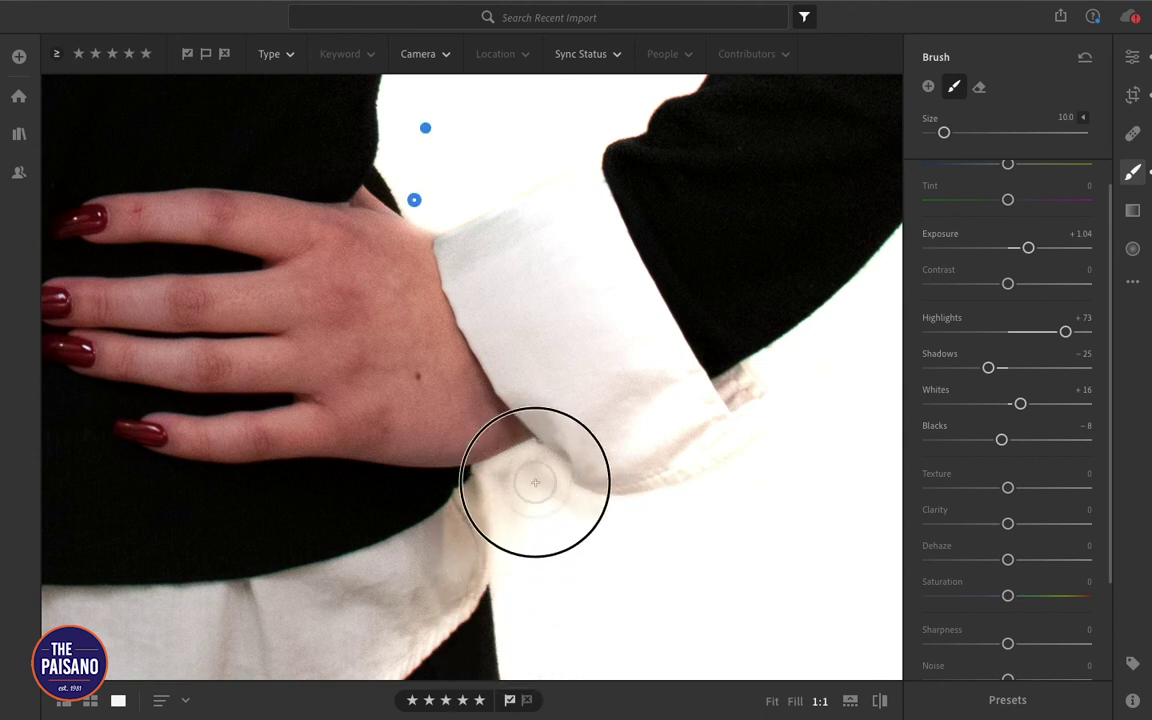
pyautogui.click(928, 88)
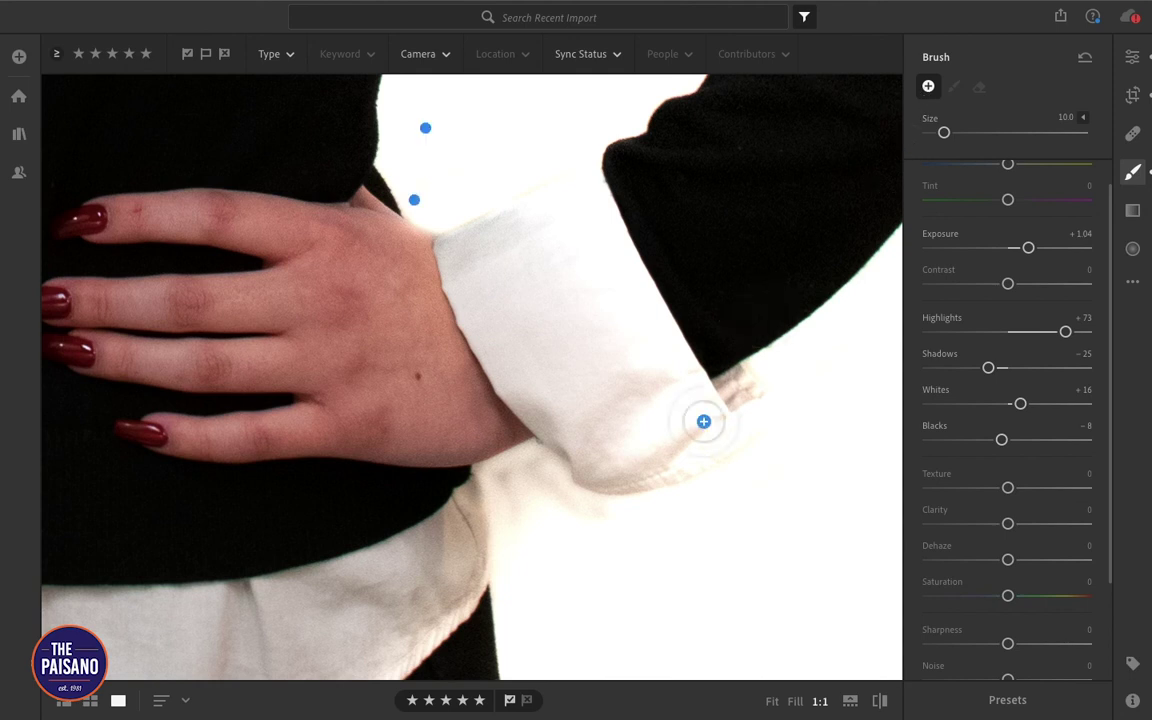
pyautogui.moveTo(528, 497)
pyautogui.mouseDown()
pyautogui.moveTo(558, 515)
pyautogui.moveTo(522, 466)
pyautogui.moveTo(518, 485)
pyautogui.moveTo(501, 489)
pyautogui.moveTo(518, 547)
pyautogui.moveTo(557, 532)
pyautogui.moveTo(570, 512)
pyautogui.moveTo(650, 522)
pyautogui.moveTo(556, 488)
pyautogui.moveTo(541, 467)
pyautogui.moveTo(537, 479)
pyautogui.moveTo(490, 482)
pyautogui.mouseUp()
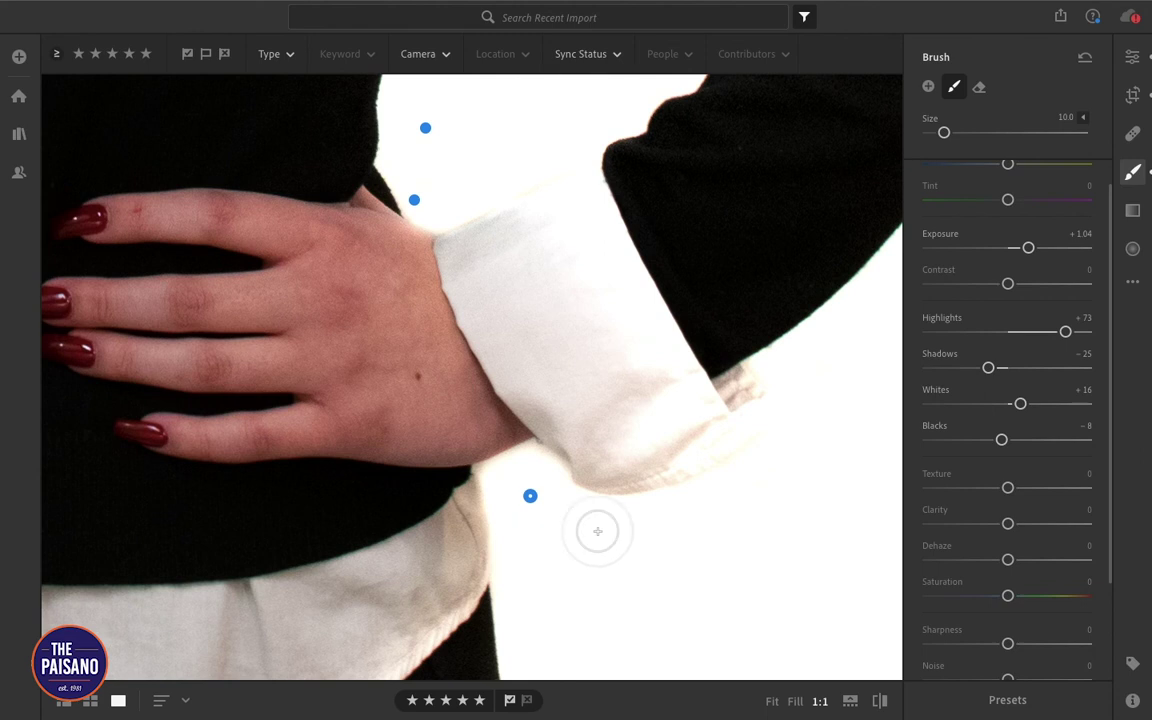
# Step: Examine the whitened backdrop around the hip hand, cuff and shirt hem in the wider view and close up
pyautogui.click(1132, 57)
pyautogui.click(721, 505)
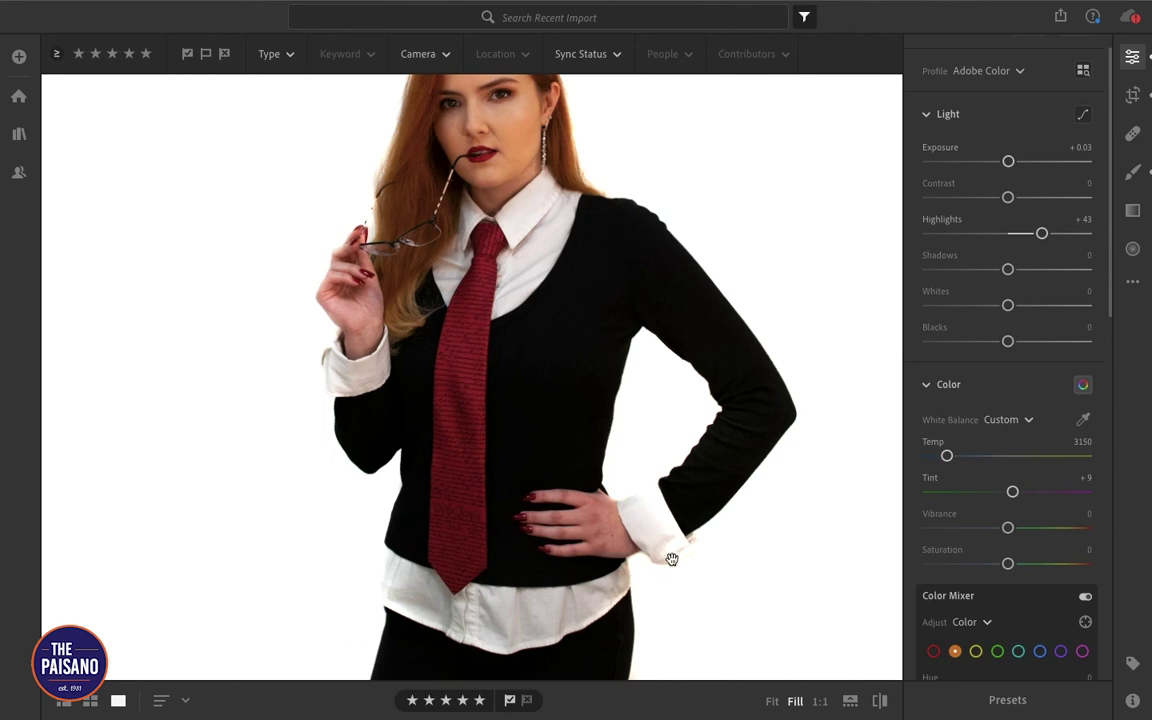
pyautogui.click(640, 597)
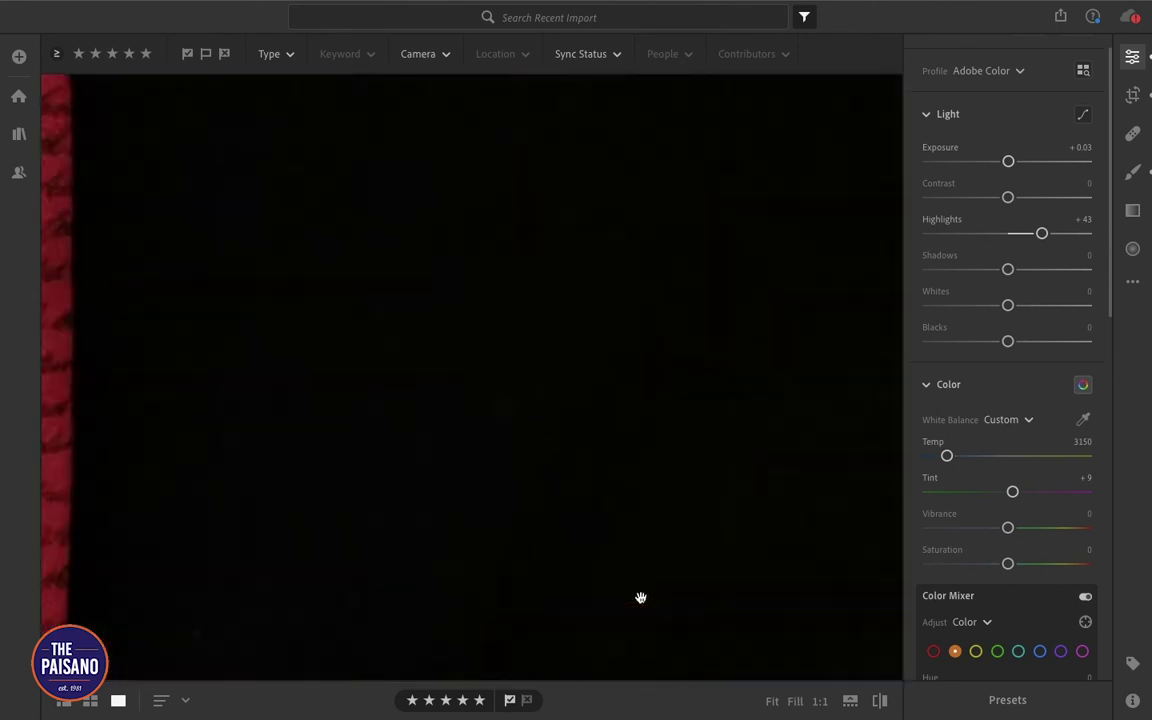
pyautogui.scroll(-5, 640, 597)
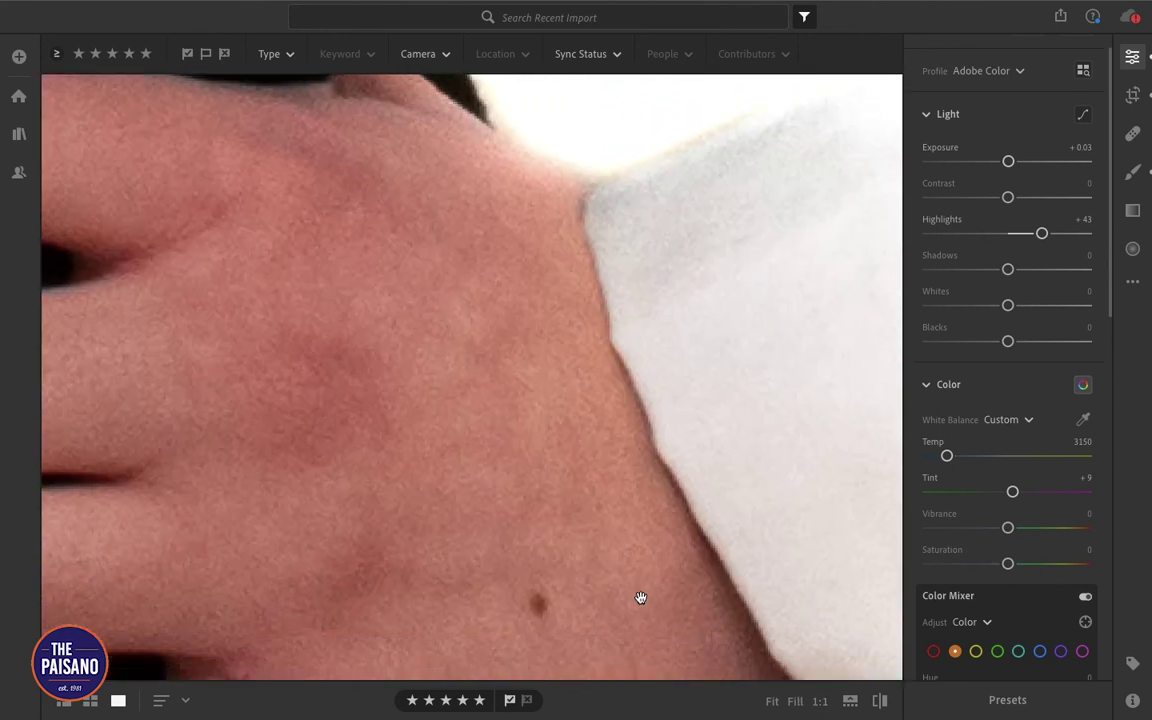
pyautogui.scroll(5, 640, 597)
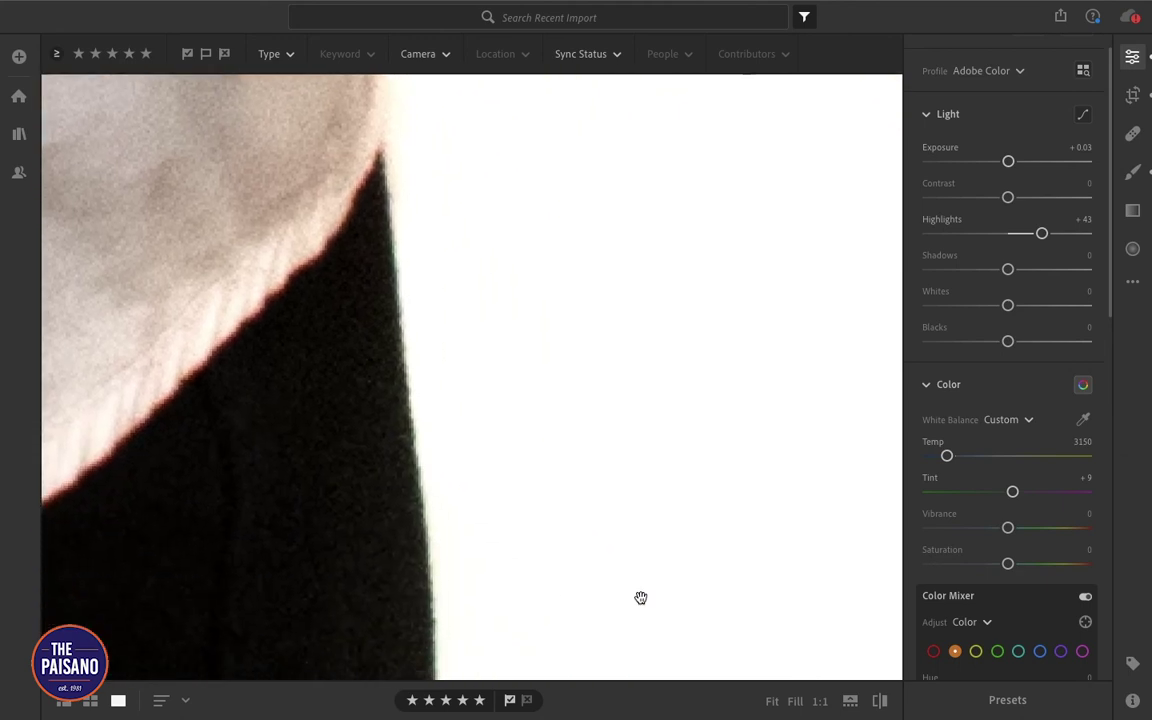
pyautogui.scroll(3, 640, 597)
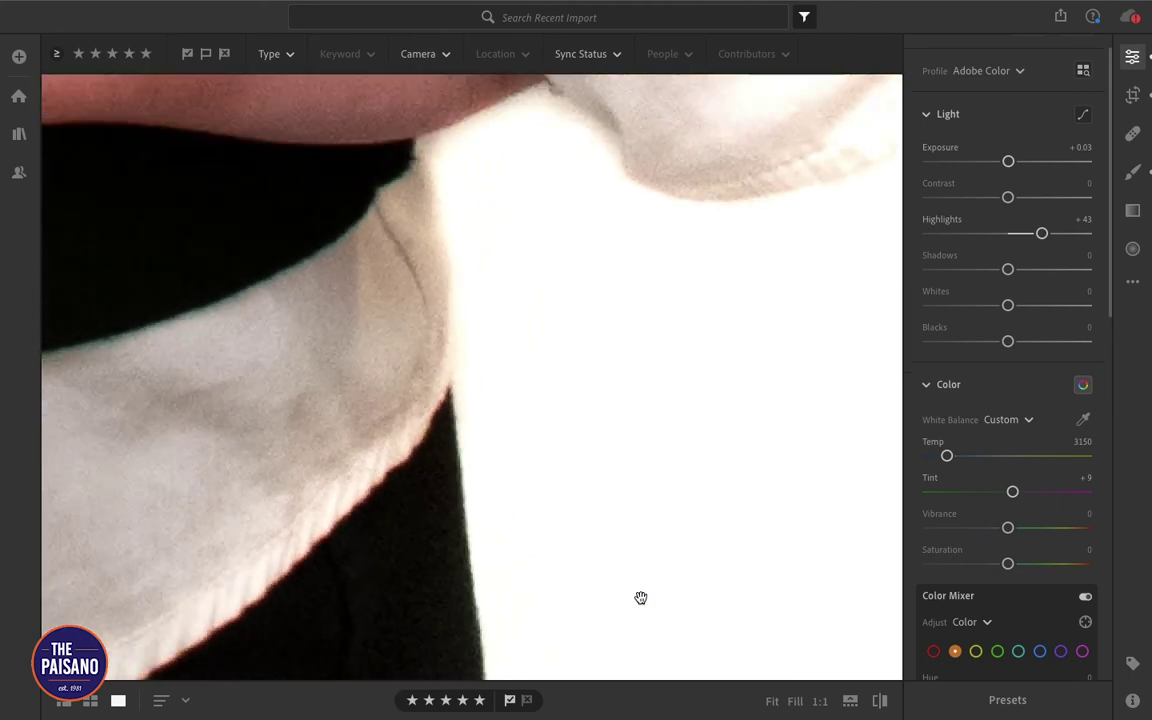
pyautogui.scroll(-1, 604, 524)
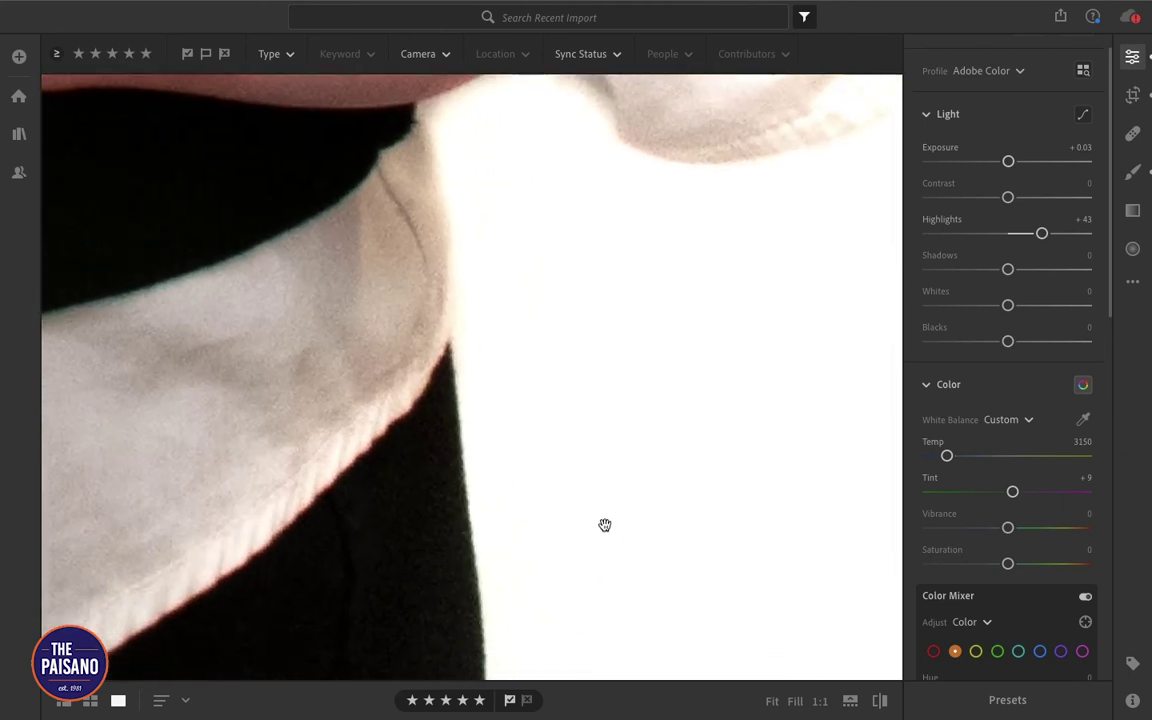
pyautogui.scroll(4, 604, 524)
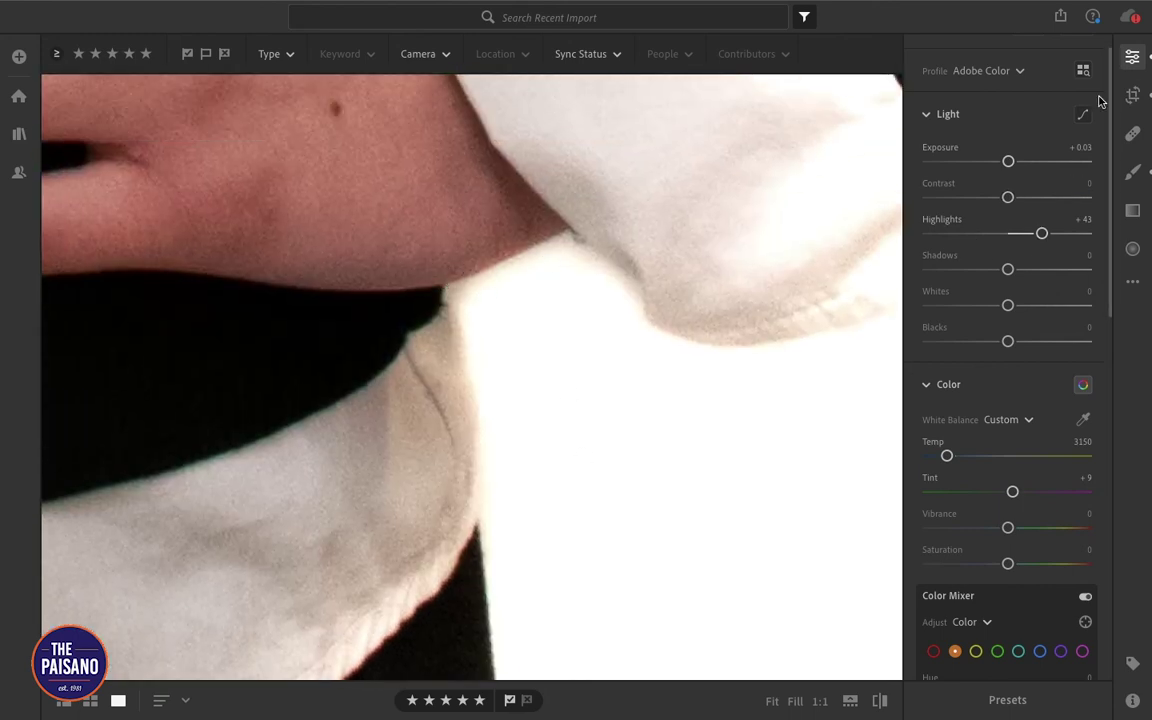
# Step: Brush the backdrop corner between the wrist and shirt hem white with a new size 5 adjustment, and return to the whole photo
pyautogui.click(1132, 172)
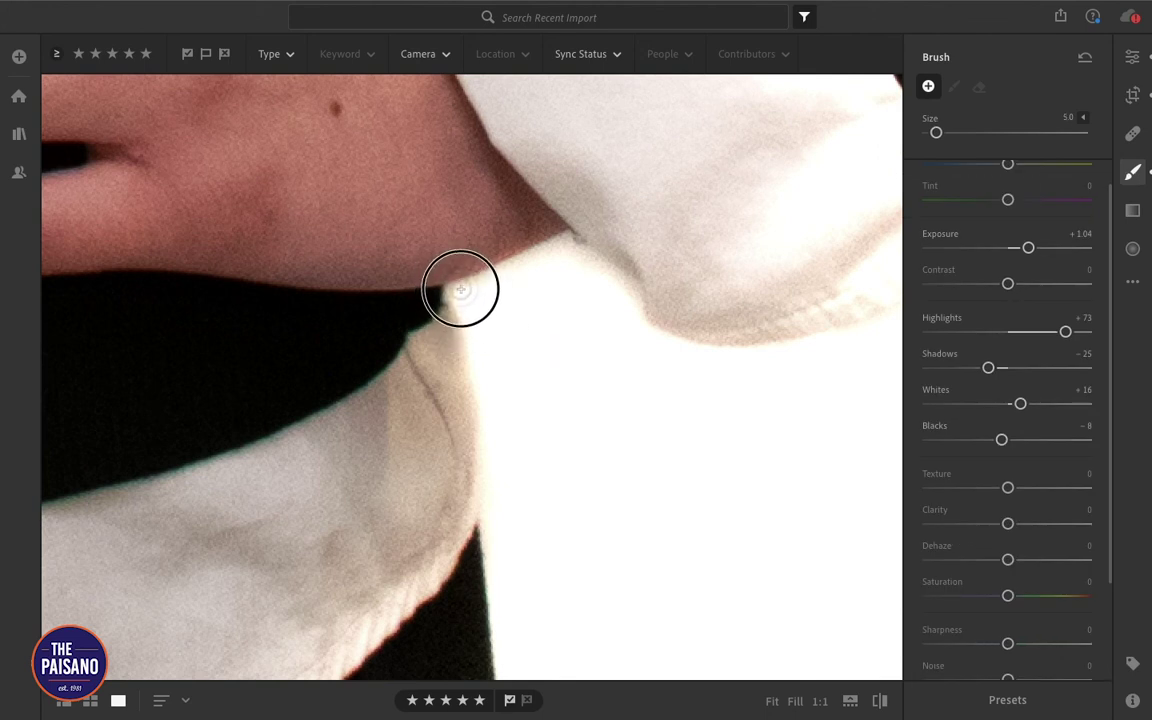
pyautogui.moveTo(463, 289)
pyautogui.mouseDown()
pyautogui.moveTo(532, 262)
pyautogui.moveTo(542, 273)
pyautogui.moveTo(566, 244)
pyautogui.moveTo(595, 270)
pyautogui.moveTo(518, 228)
pyautogui.mouseUp()
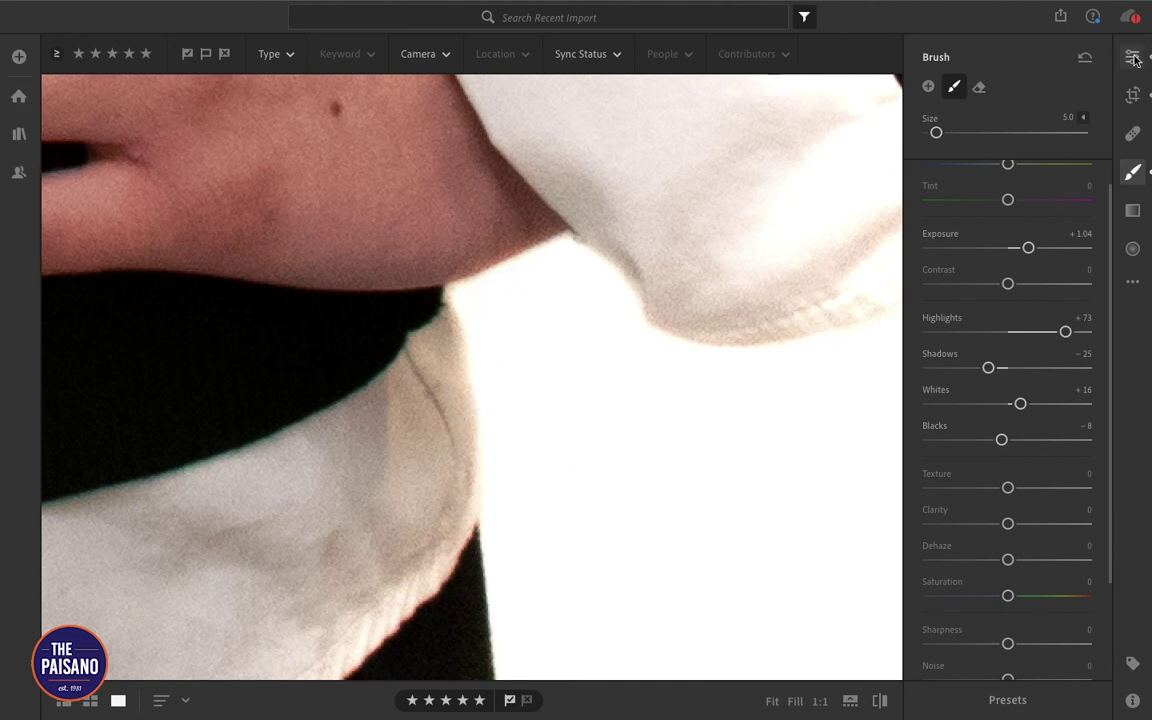
pyautogui.press('e')
pyautogui.click(712, 403)
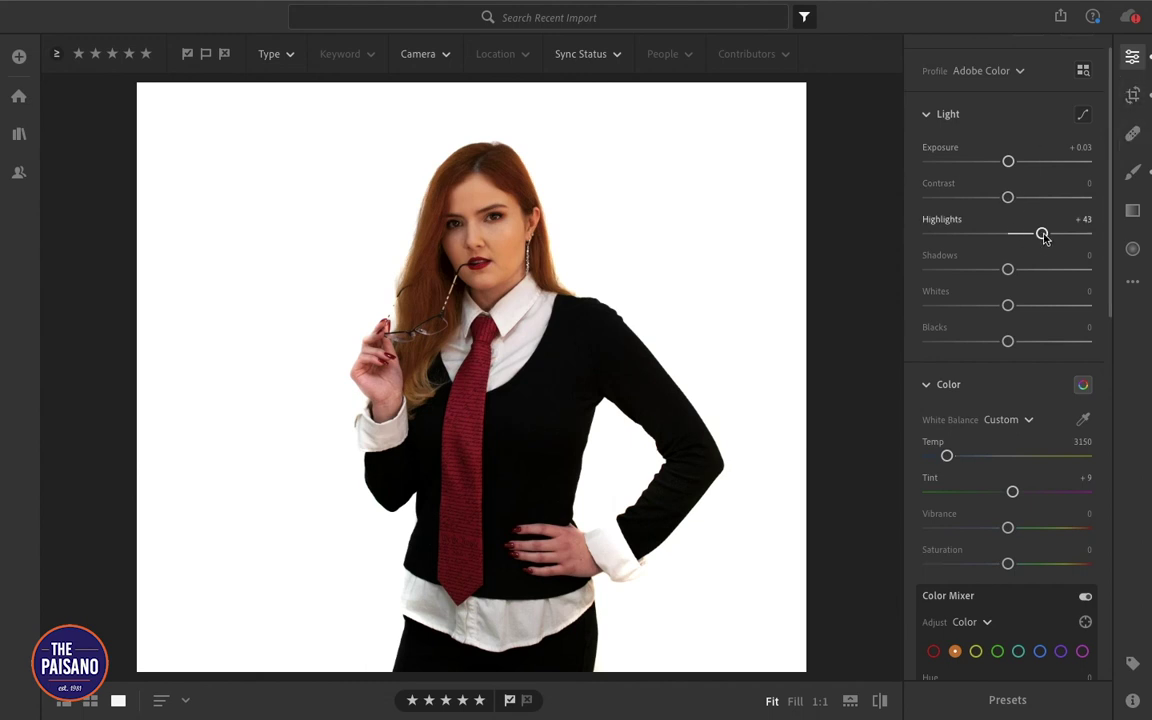
# Step: Try brightening the whole photo with Highlights at +59 and Exposure at +0.48
pyautogui.moveTo(1042, 235); pyautogui.dragTo(1055, 237)
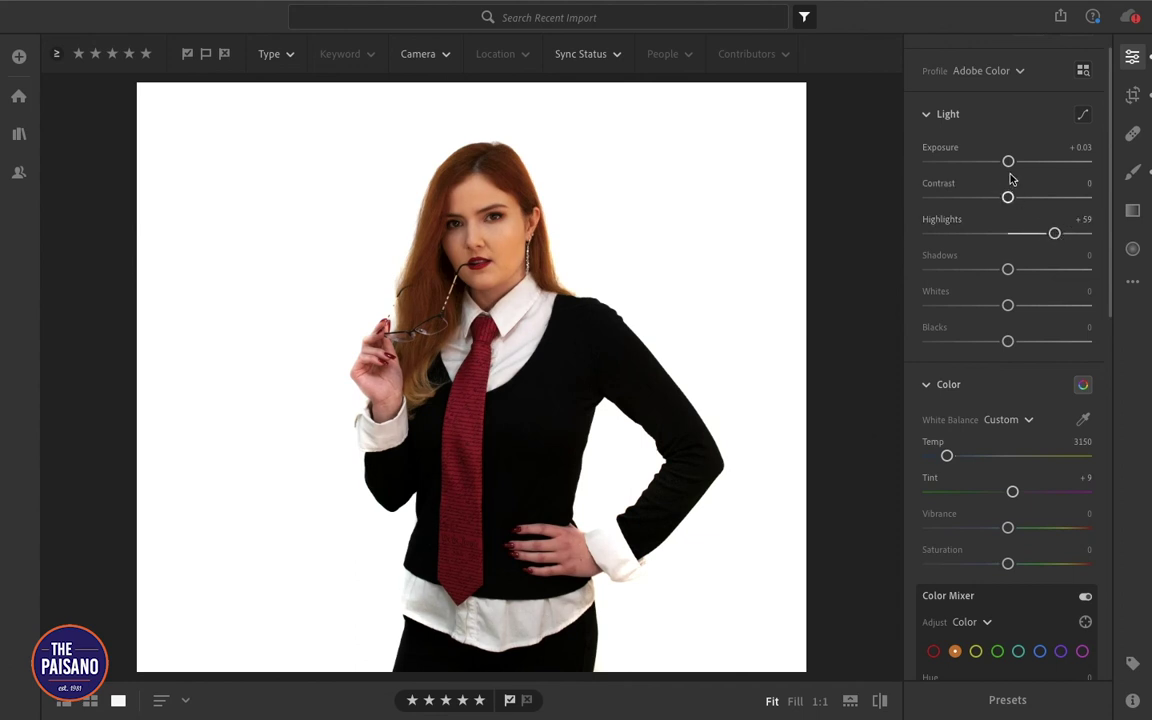
pyautogui.moveTo(1008, 161)
pyautogui.mouseDown()
pyautogui.moveTo(1033, 165)
pyautogui.moveTo(1021, 167)
pyautogui.mouseUp()
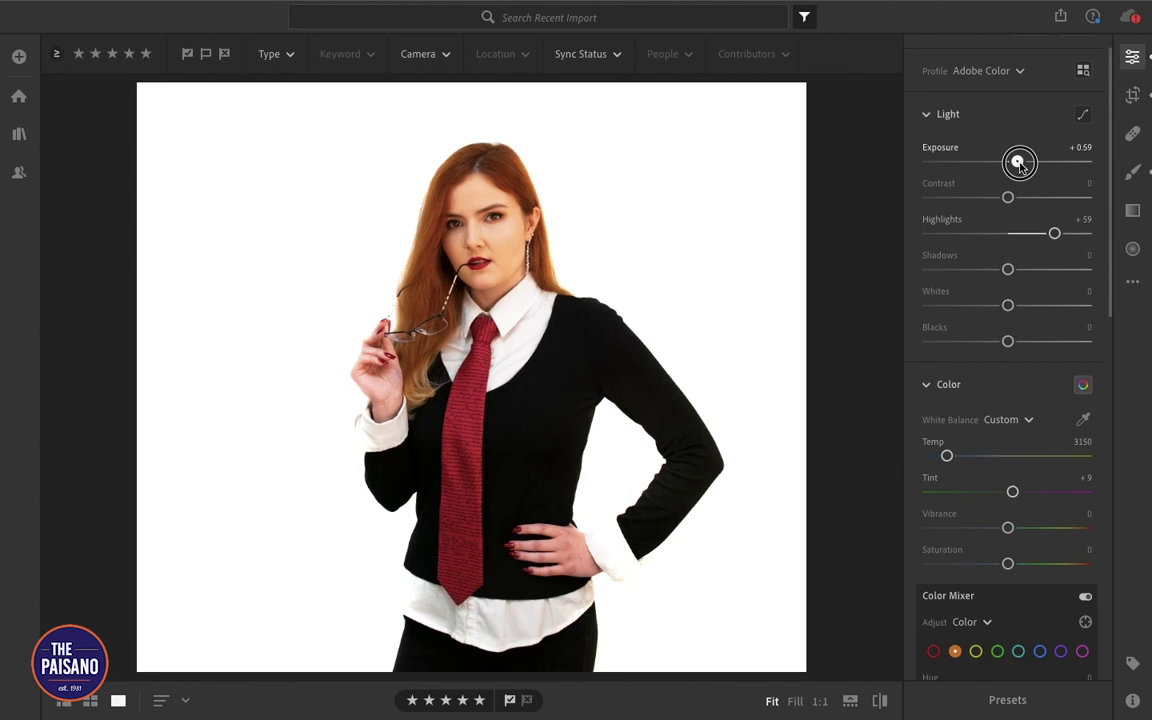
pyautogui.moveTo(1020, 165); pyautogui.dragTo(1018, 164)
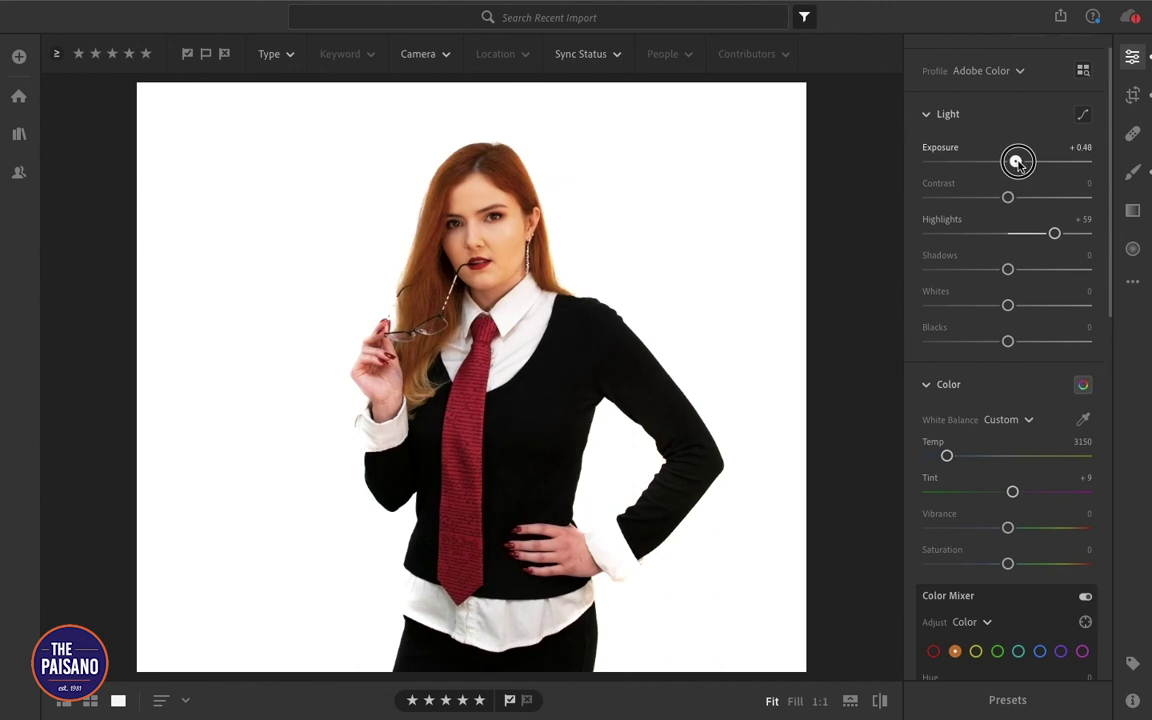
pyautogui.moveTo(1018, 163); pyautogui.dragTo(1016, 162)
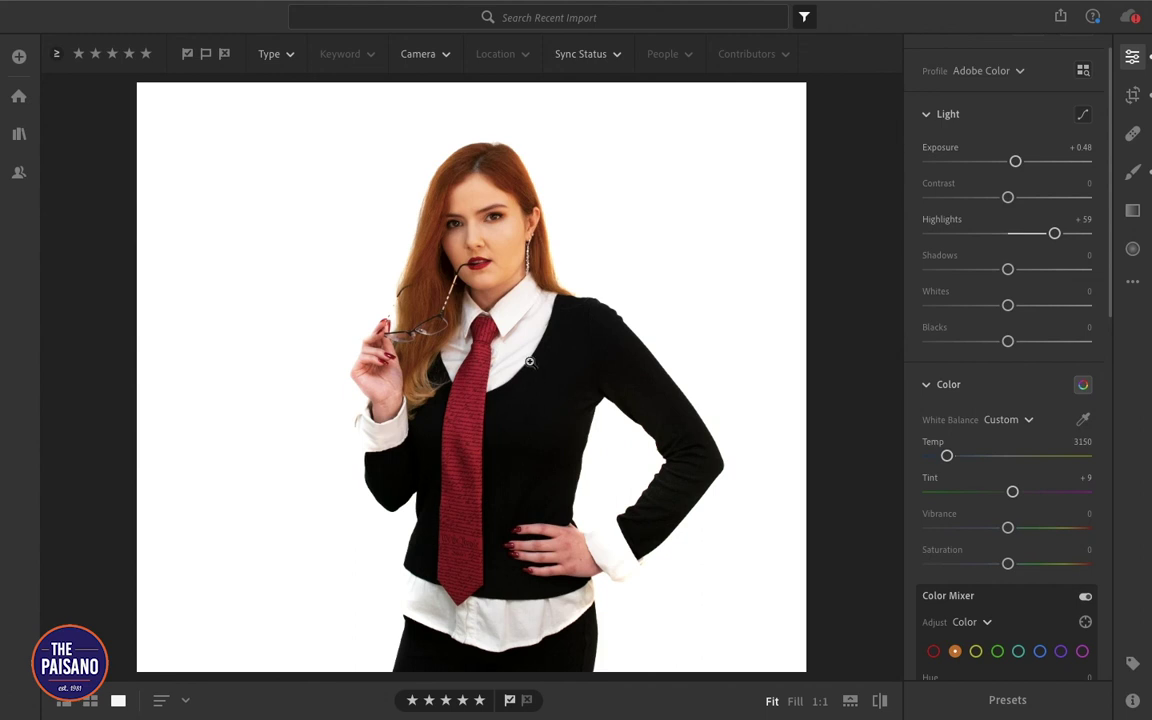
# Step: Compare the photo before and after the Highlights and Exposure changes by undoing and redoing both
pyautogui.hotkey('ctrl', 'z')
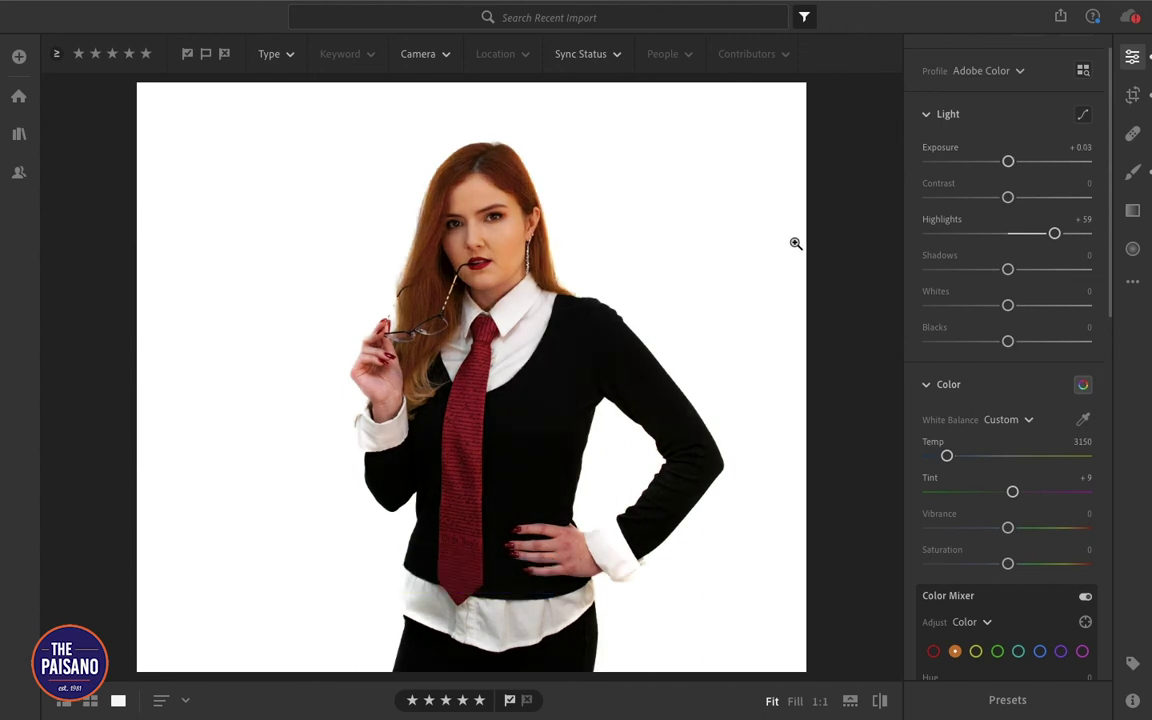
pyautogui.hotkey('ctrl', 'z')
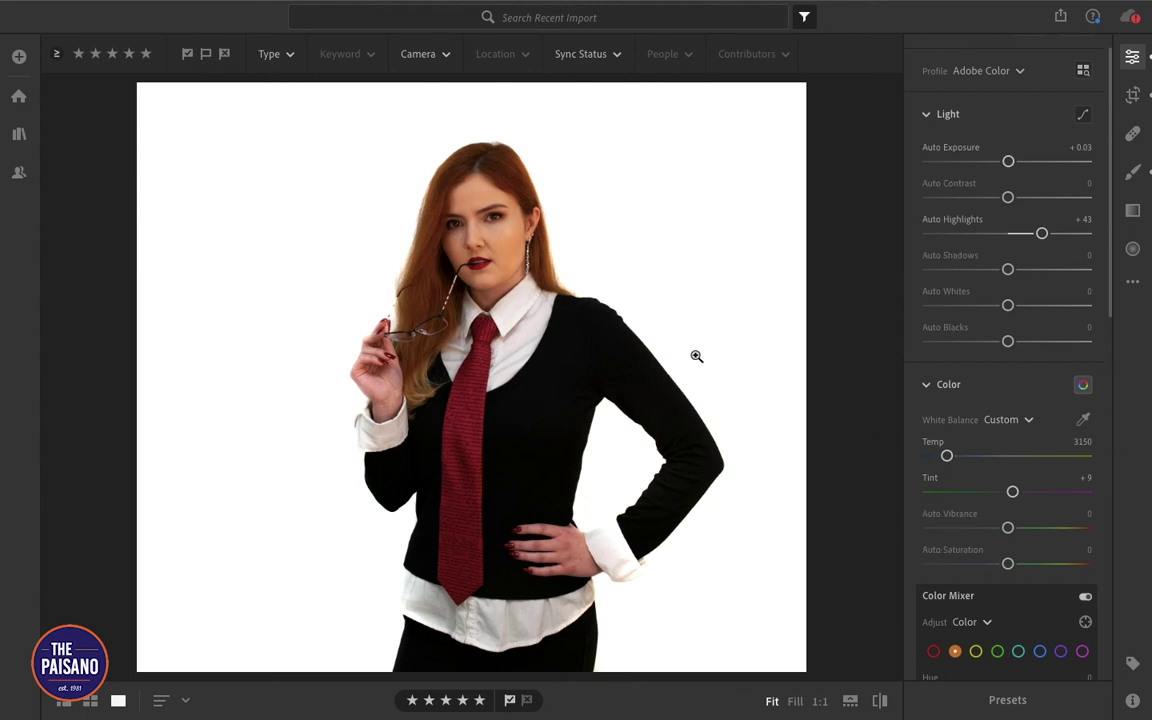
pyautogui.hotkey('ctrl', 'shift', 'z')
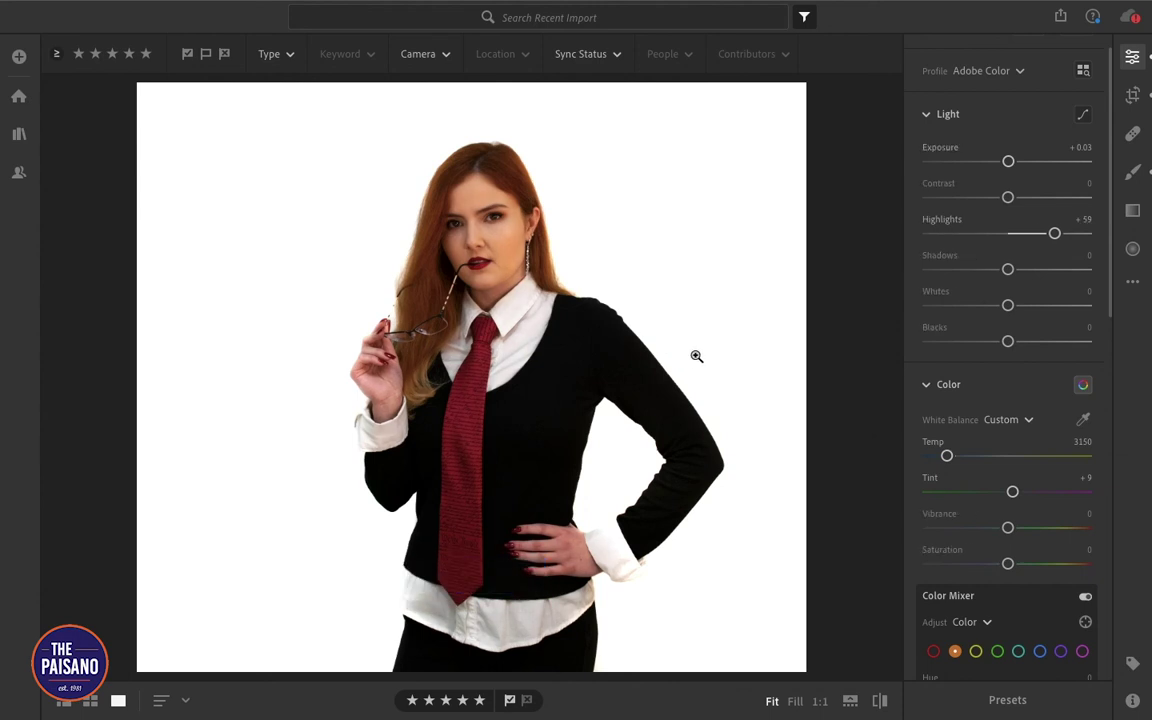
pyautogui.hotkey('ctrl', 'shift', 'z')
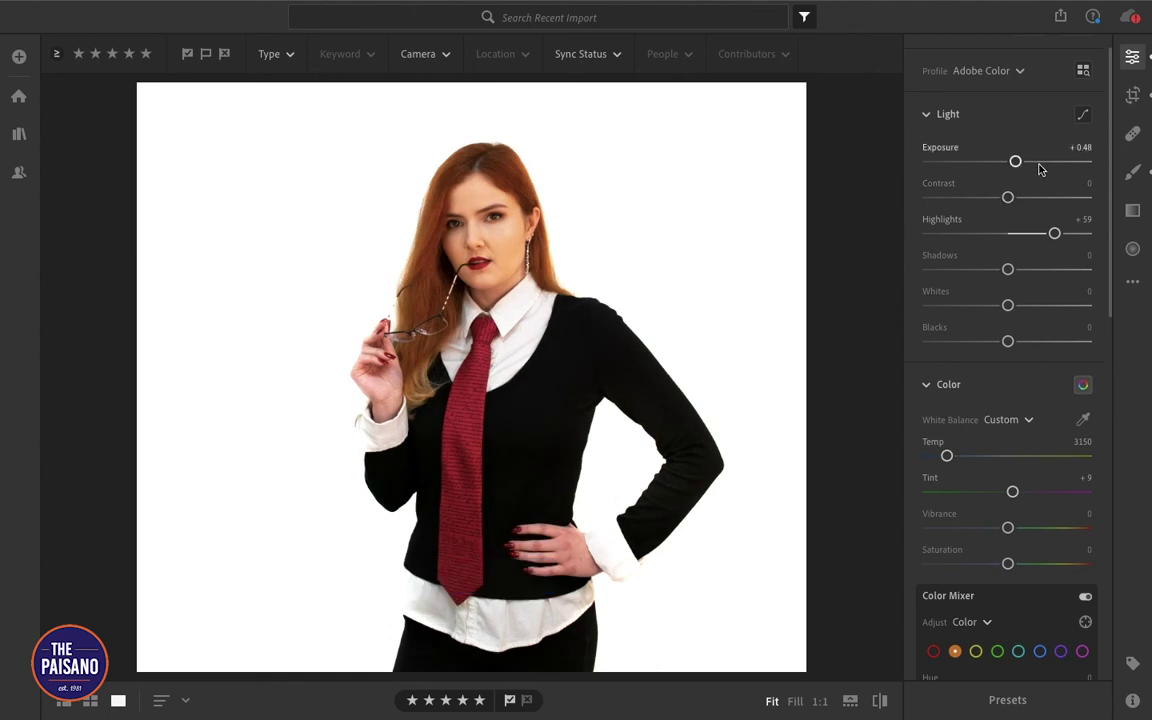
# Step: Set the photo's Highlights to +41 and Exposure to +0.31, and check the crop frame
pyautogui.moveTo(1053, 233); pyautogui.dragTo(1041, 237)
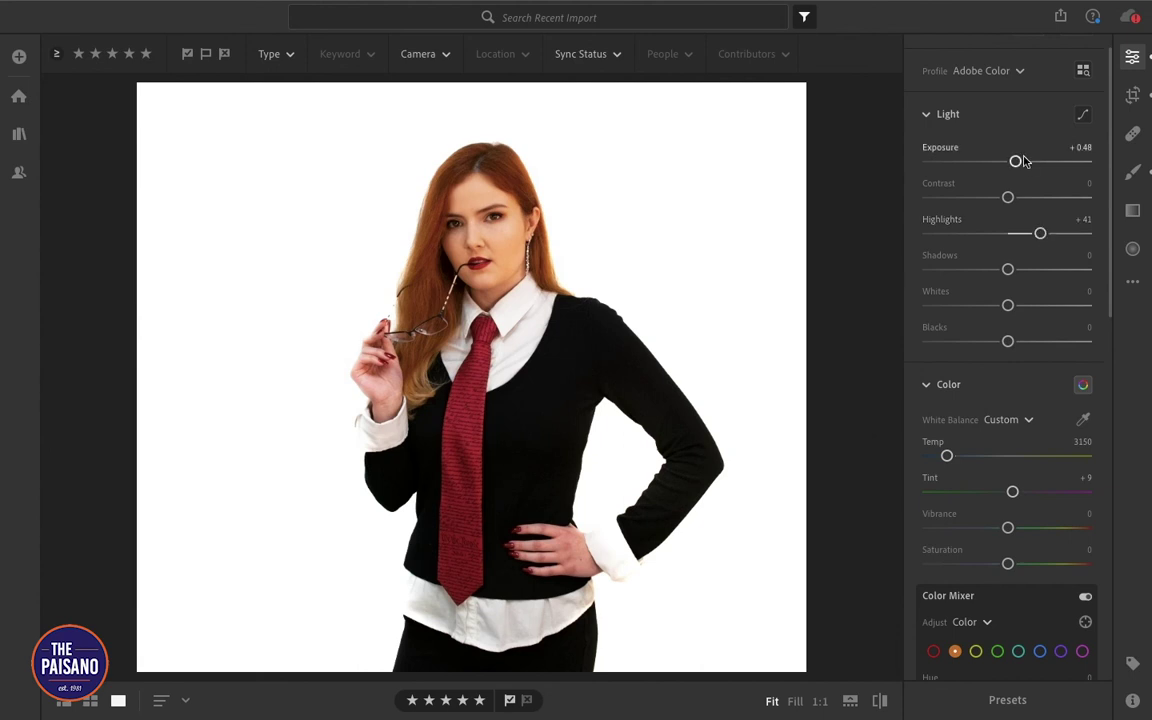
pyautogui.moveTo(1017, 165); pyautogui.dragTo(1013, 163)
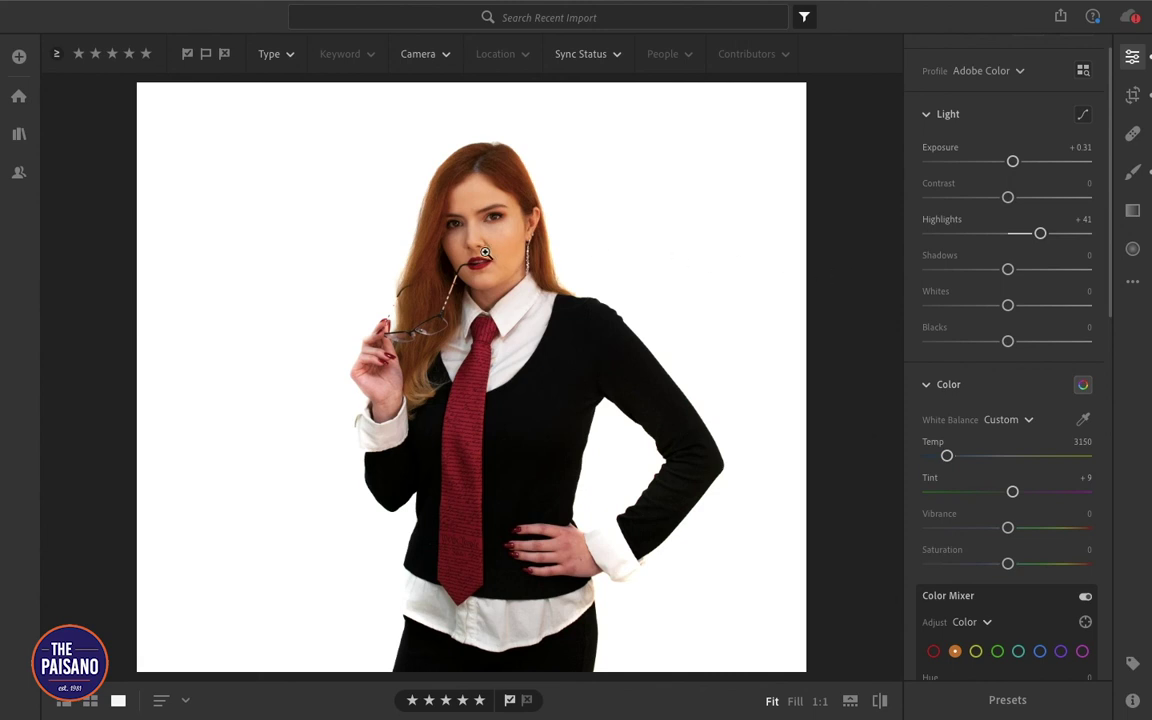
pyautogui.click(1134, 96)
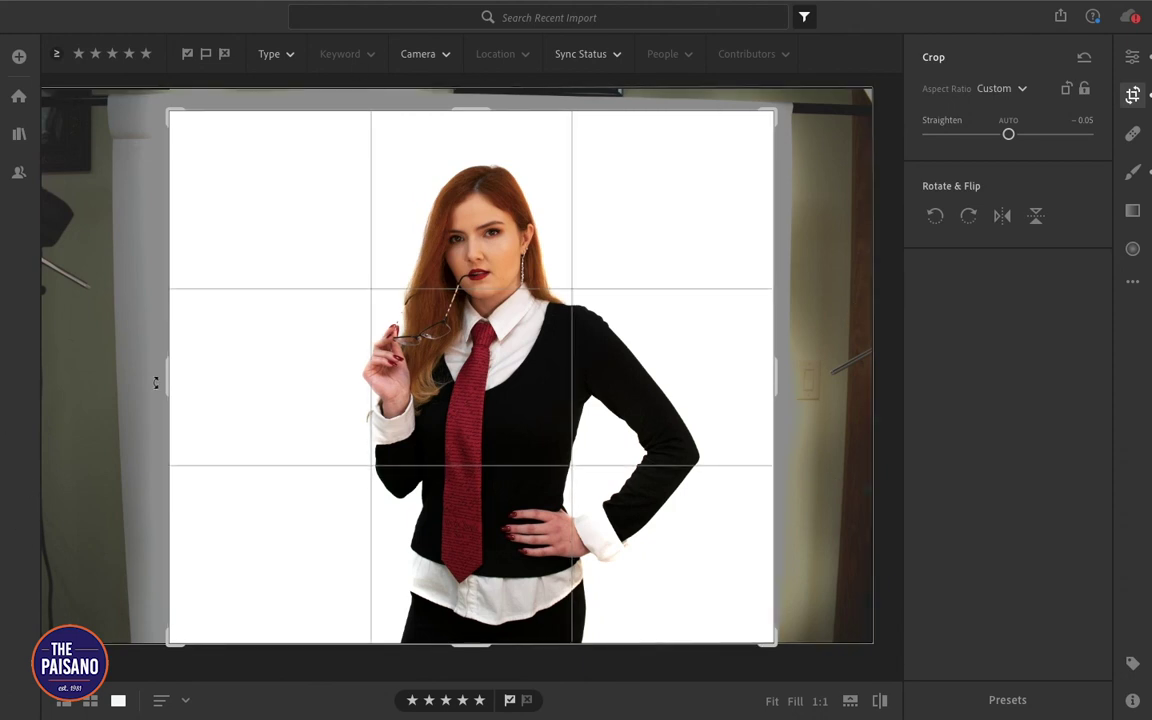
pyautogui.press('e')
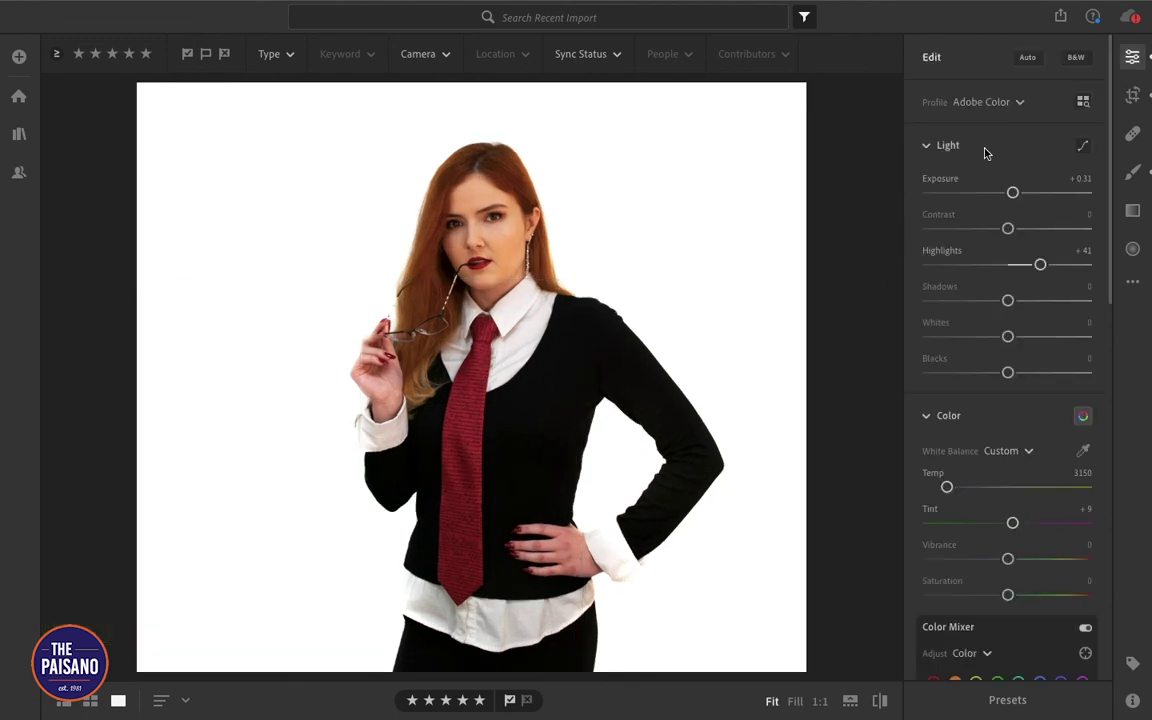